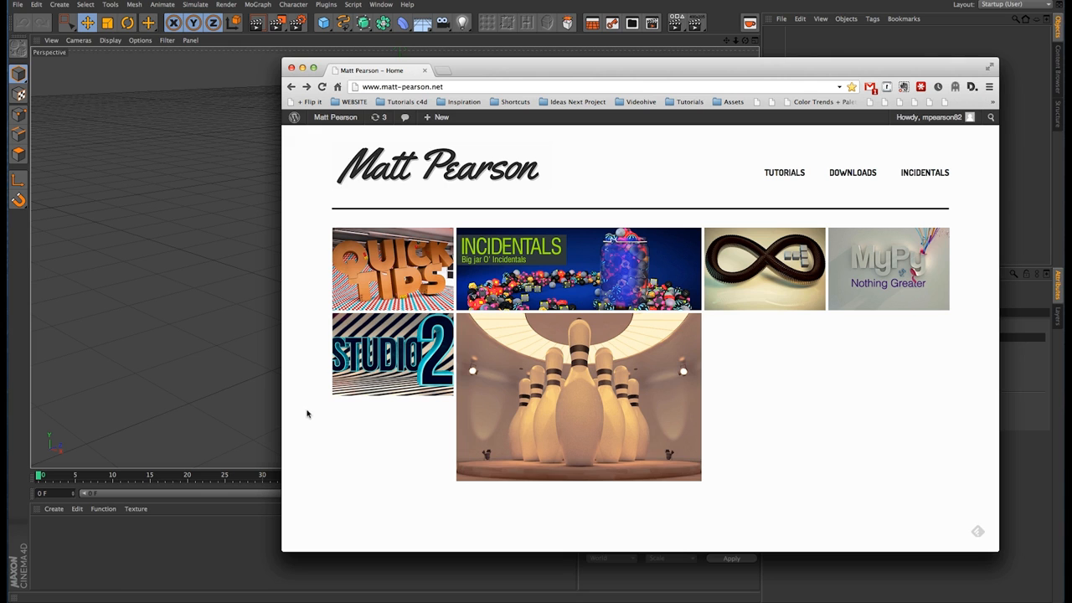
# Step: Open the Incidentals page, look over its gallery of downloadable models, and return to the website's home page
pyautogui.click(538, 285)
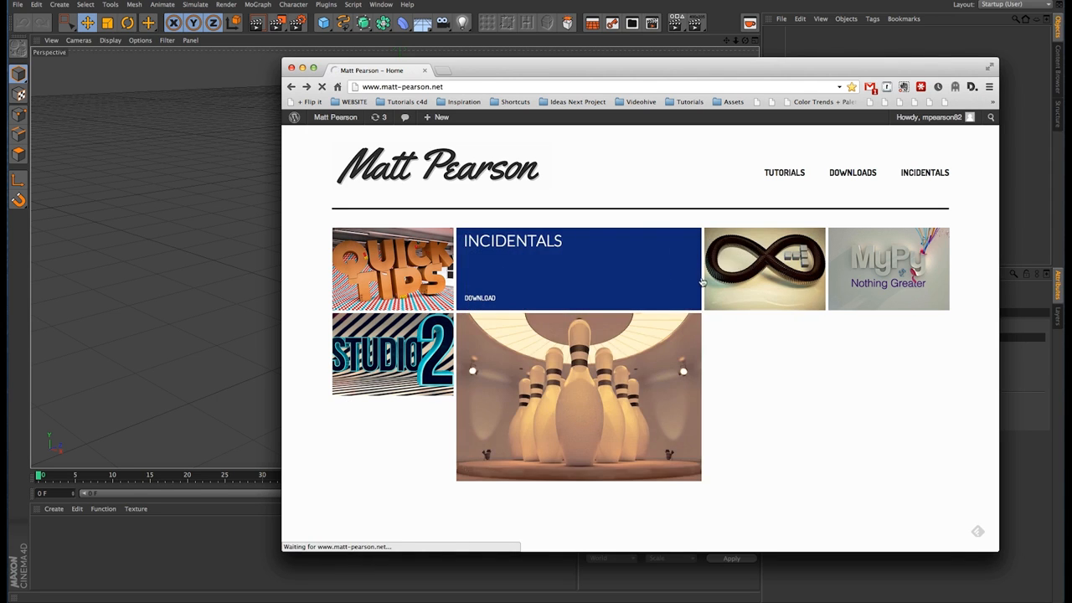
pyautogui.scroll(-4, 955, 316)
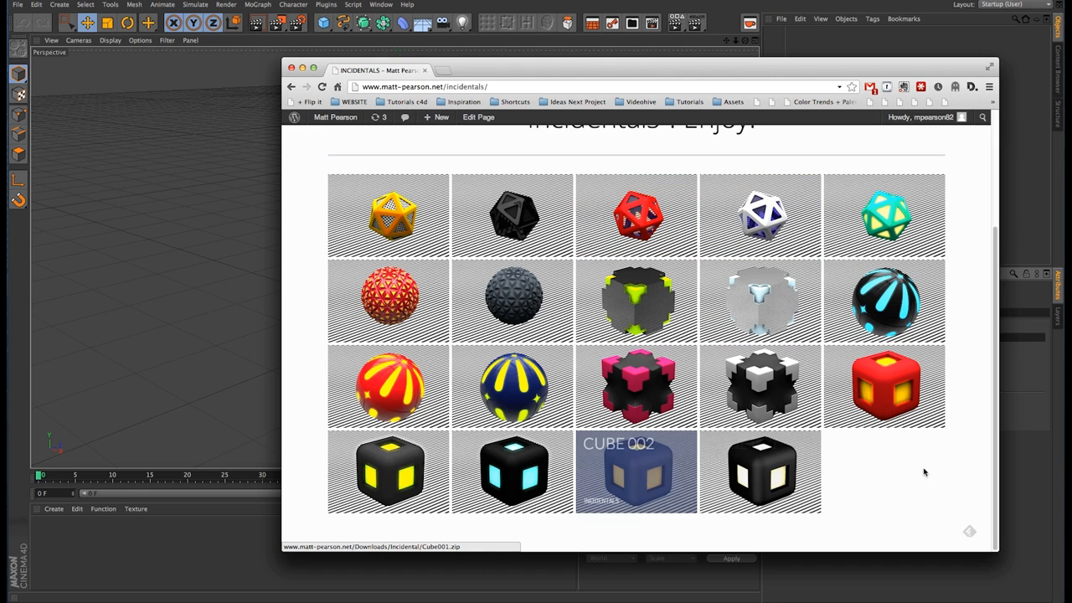
pyautogui.scroll(4, 936, 478)
pyautogui.scroll(-4, 970, 394)
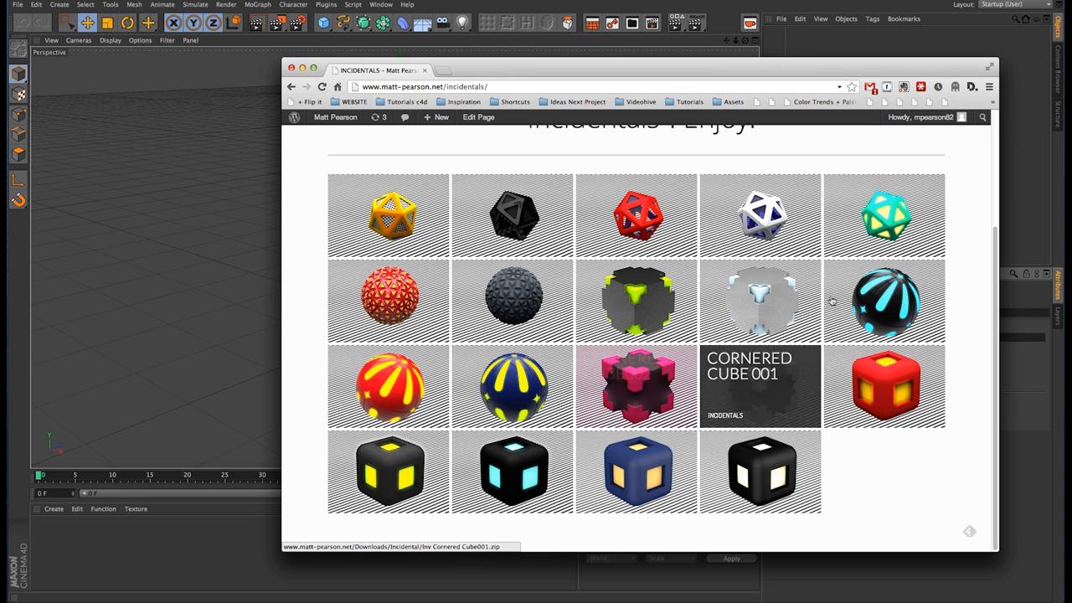
pyautogui.click(880, 313)
pyautogui.click(932, 526)
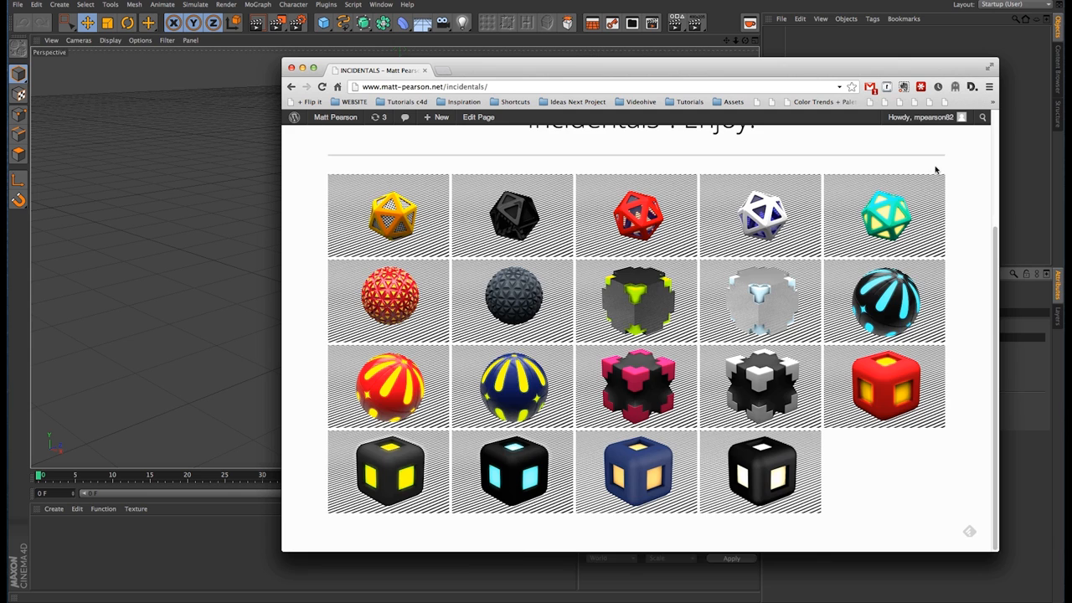
pyautogui.scroll(4, 936, 170)
pyautogui.click(458, 164)
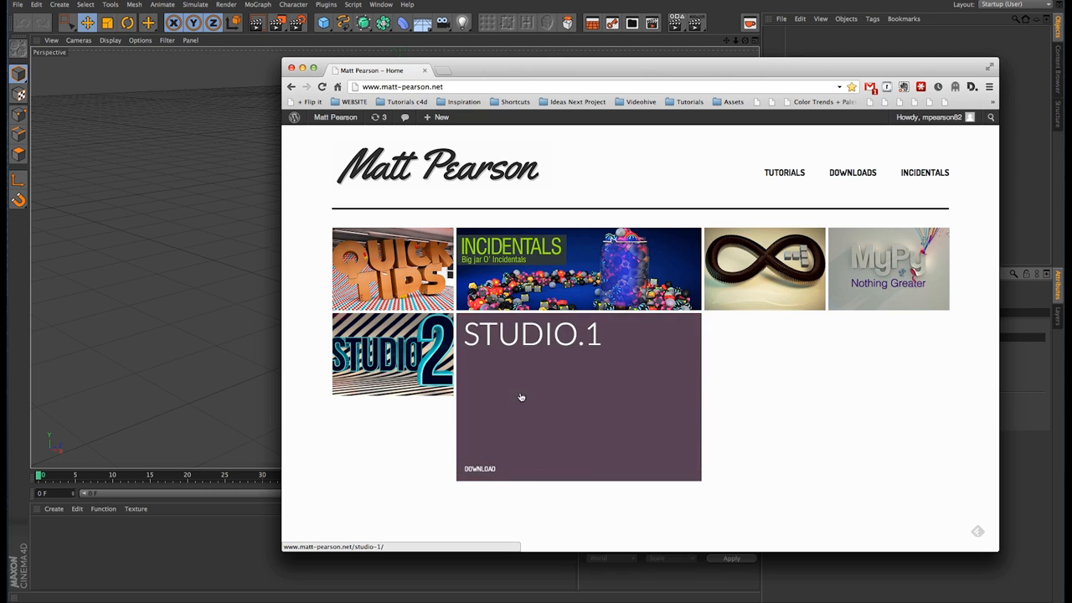
# Step: Look through the Studio.2 download page and its sample renders, and return to the home page
pyautogui.click(405, 341)
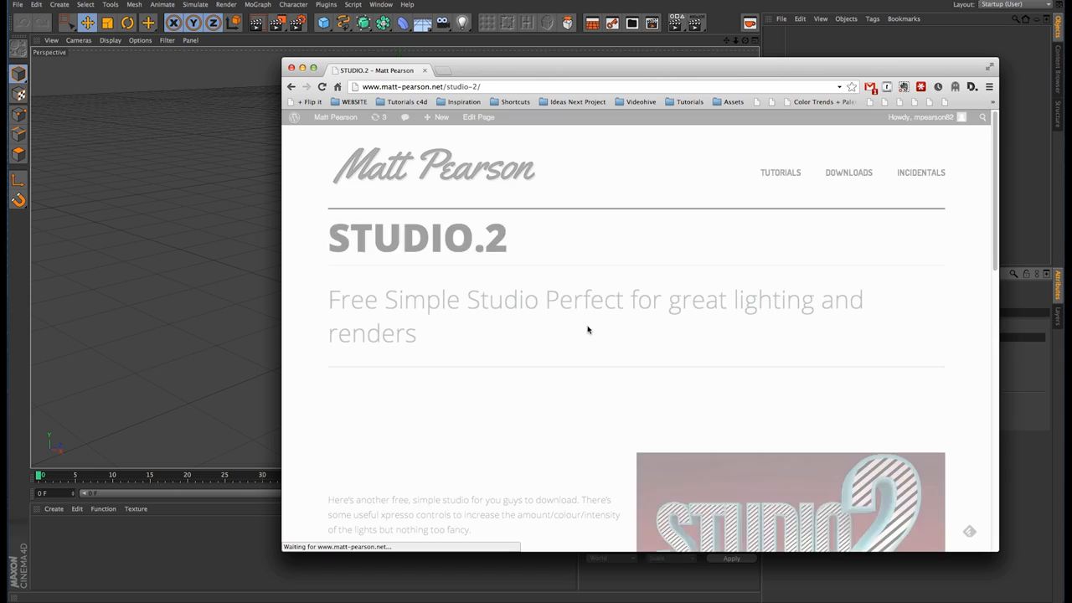
pyautogui.scroll(-5, 591, 377)
pyautogui.scroll(-3, 787, 302)
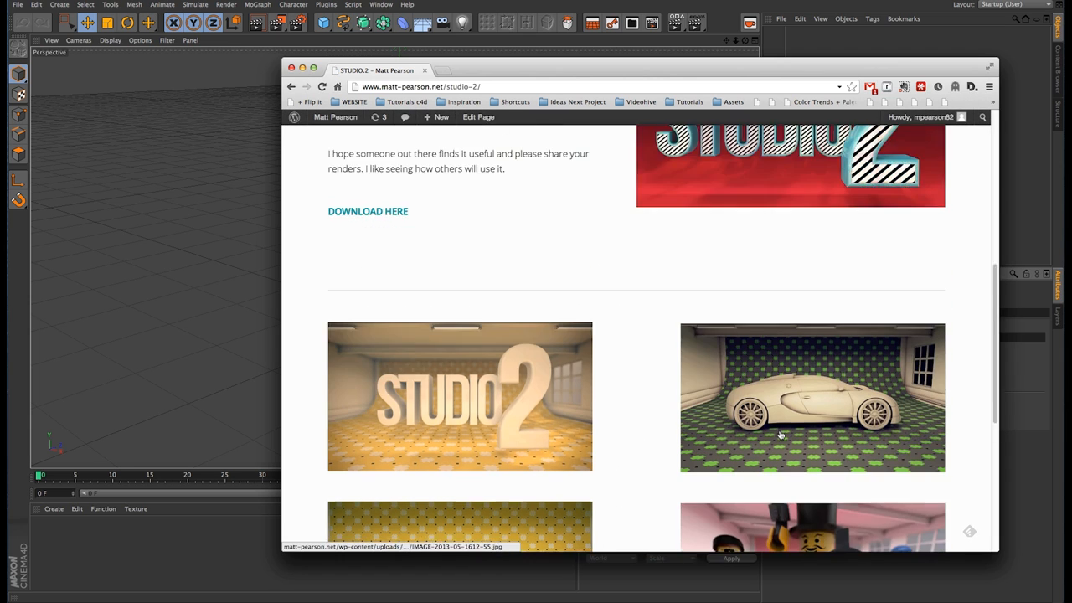
pyautogui.scroll(-2, 543, 362)
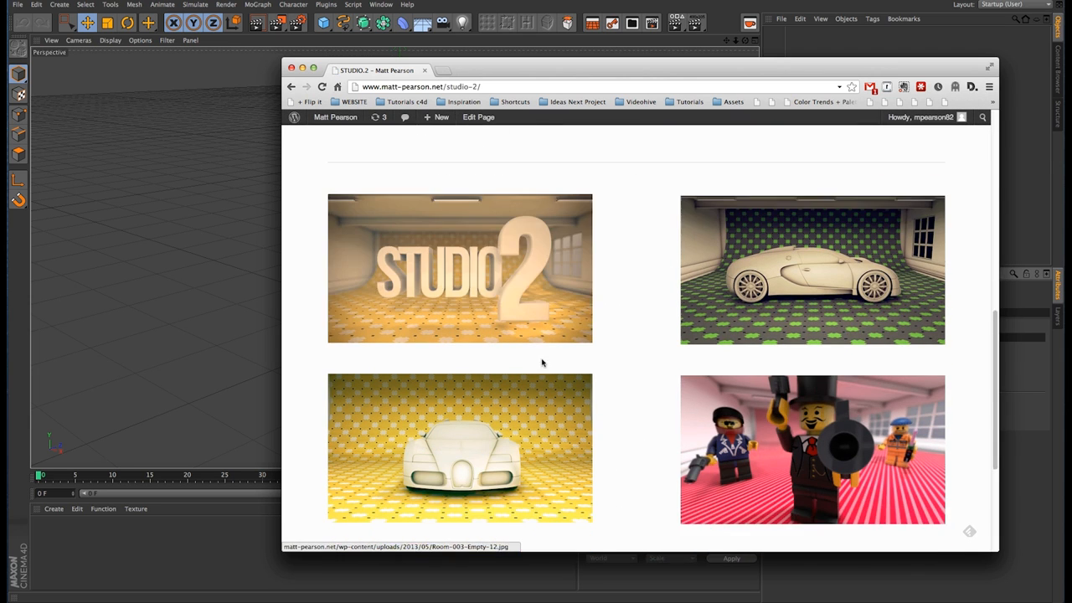
pyautogui.scroll(8, 543, 362)
pyautogui.press('super+bracketleft')
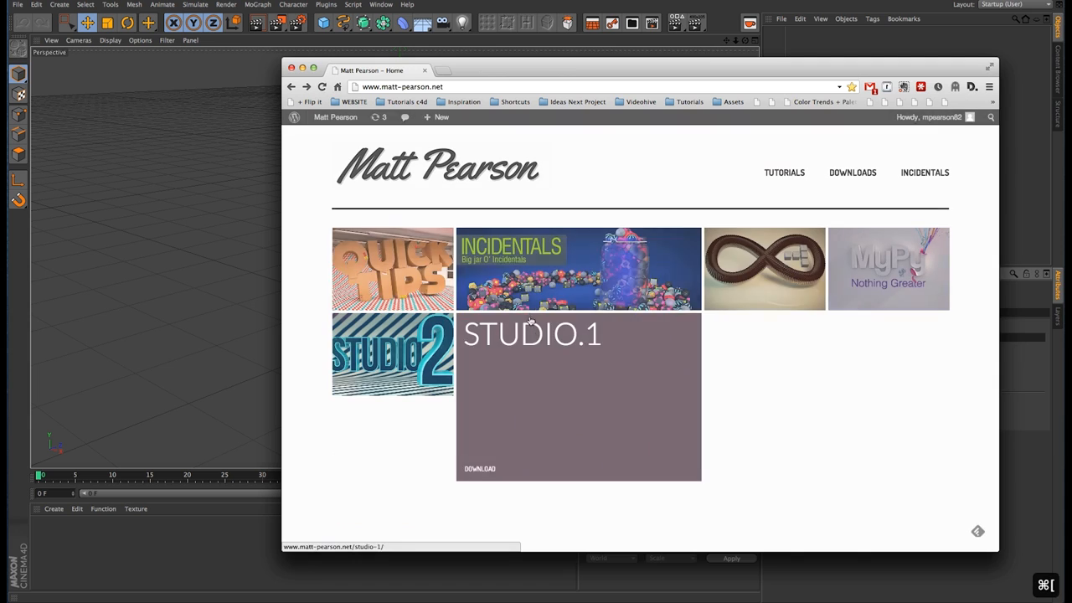
# Step: Look over the Studio.1 download page and minimise the browser window to get back to Cinema 4D
pyautogui.click(681, 434)
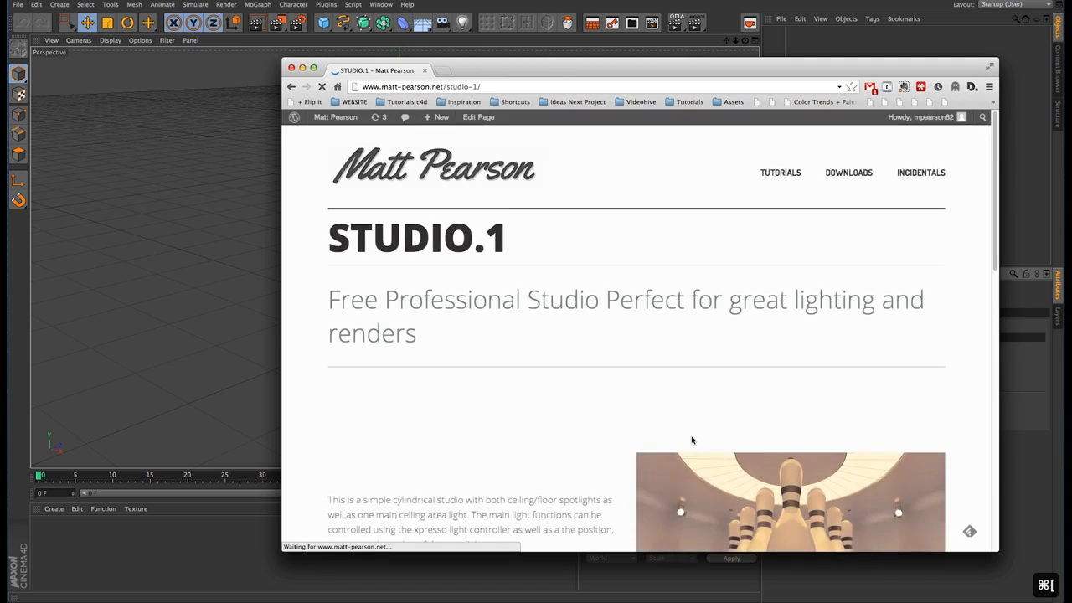
pyautogui.scroll(-10, 605, 439)
pyautogui.scroll(10, 605, 438)
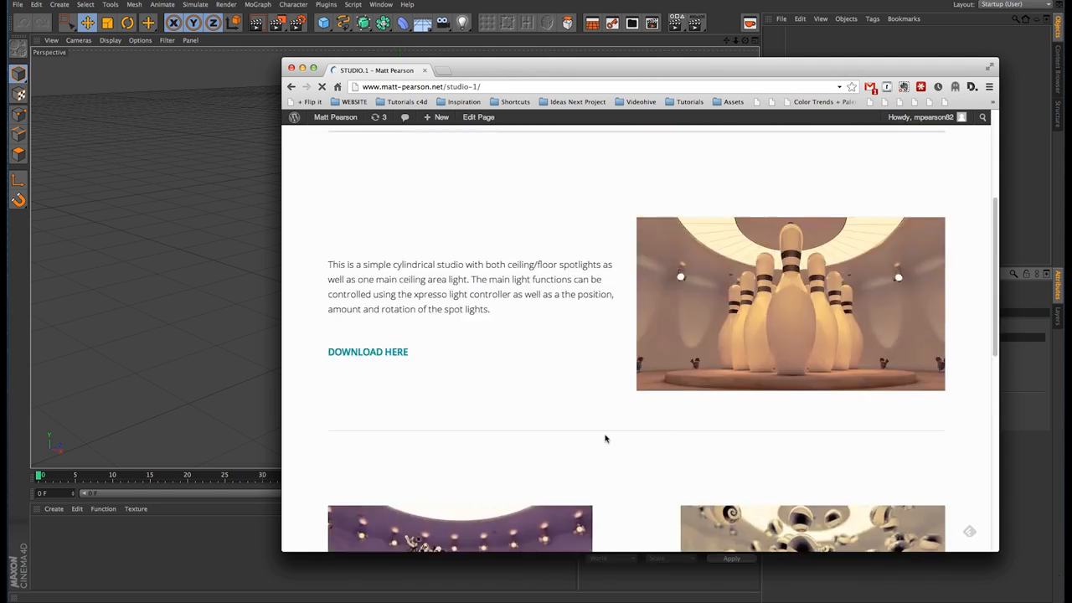
pyautogui.press('super+bracketleft')
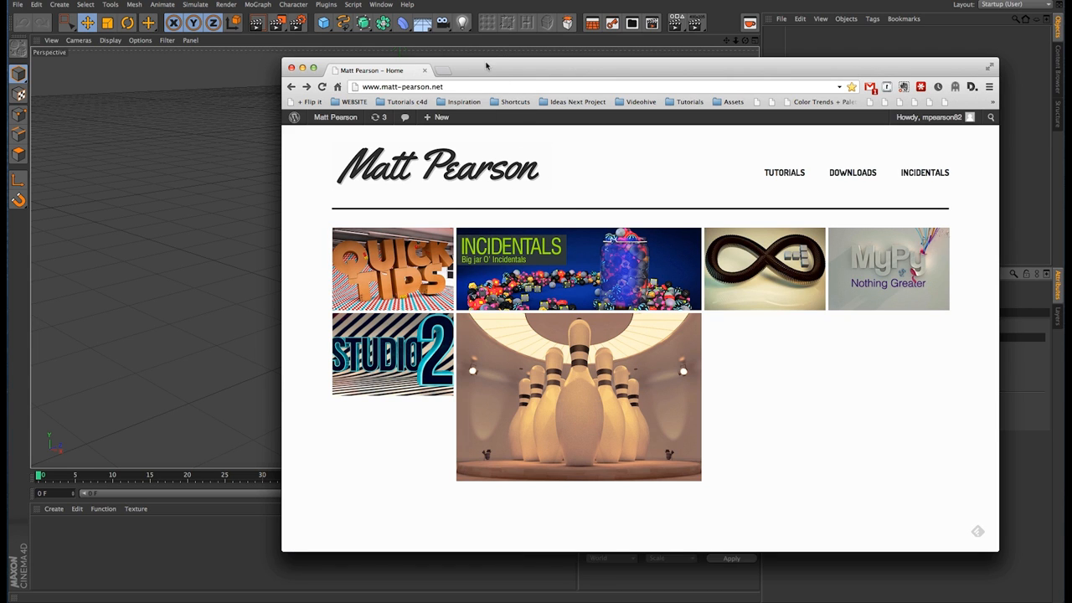
pyautogui.click(302, 69)
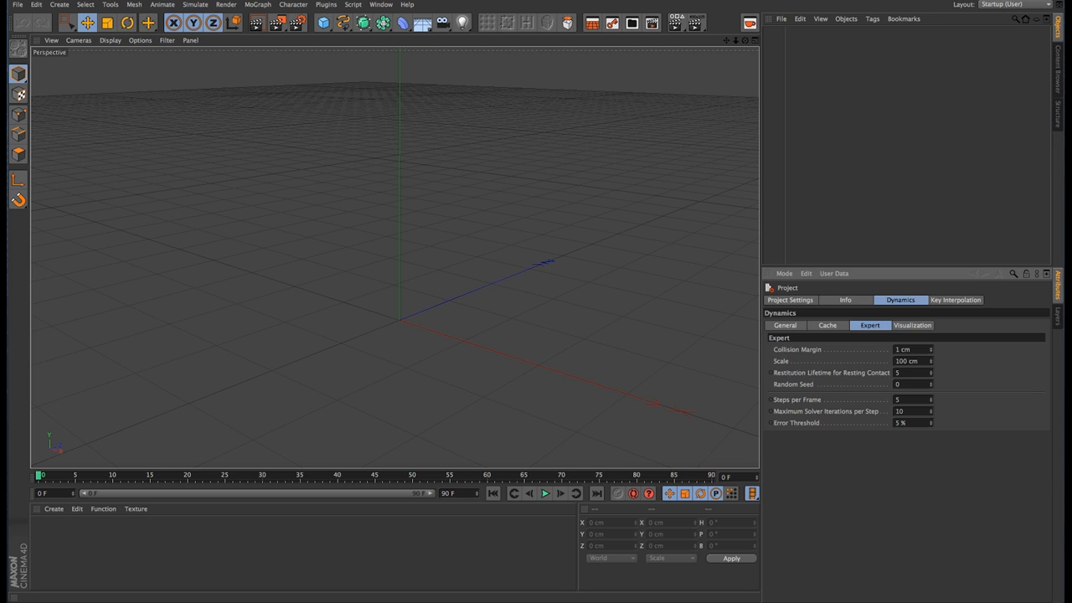
# Step: Preview the 3, 2 and 1 number shots in the Bet Awards FINAL.mov reference video and close it
pyautogui.moveTo(1069, 209); pyautogui.dragTo(533, 187)
pyautogui.moveTo(546, 421); pyautogui.dragTo(536, 422)
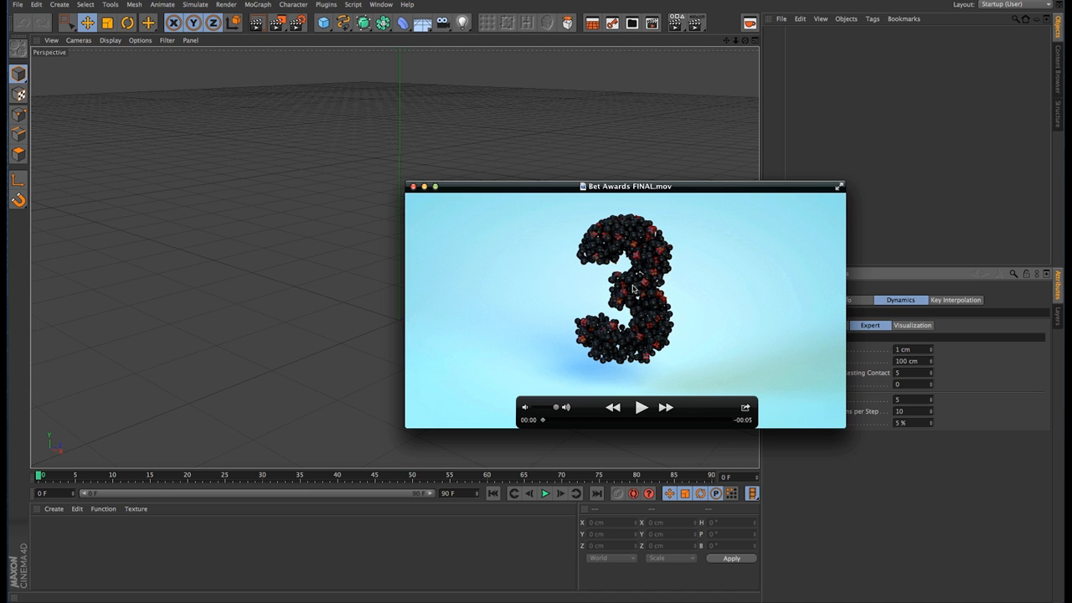
pyautogui.moveTo(543, 421); pyautogui.dragTo(571, 423)
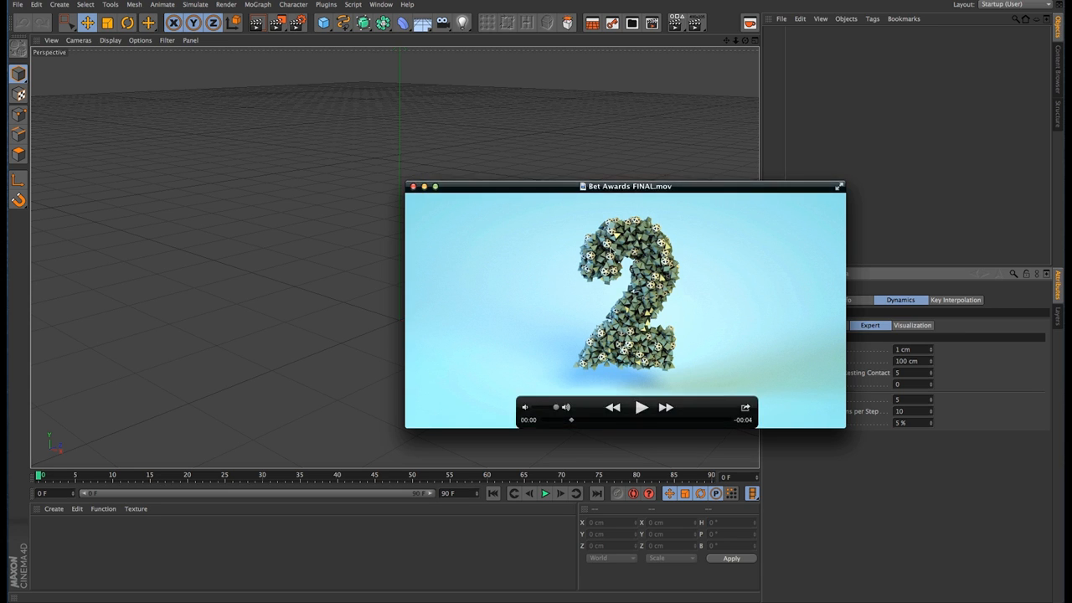
pyautogui.moveTo(571, 420)
pyautogui.mouseDown()
pyautogui.moveTo(585, 423)
pyautogui.moveTo(541, 424)
pyautogui.moveTo(590, 424)
pyautogui.mouseUp()
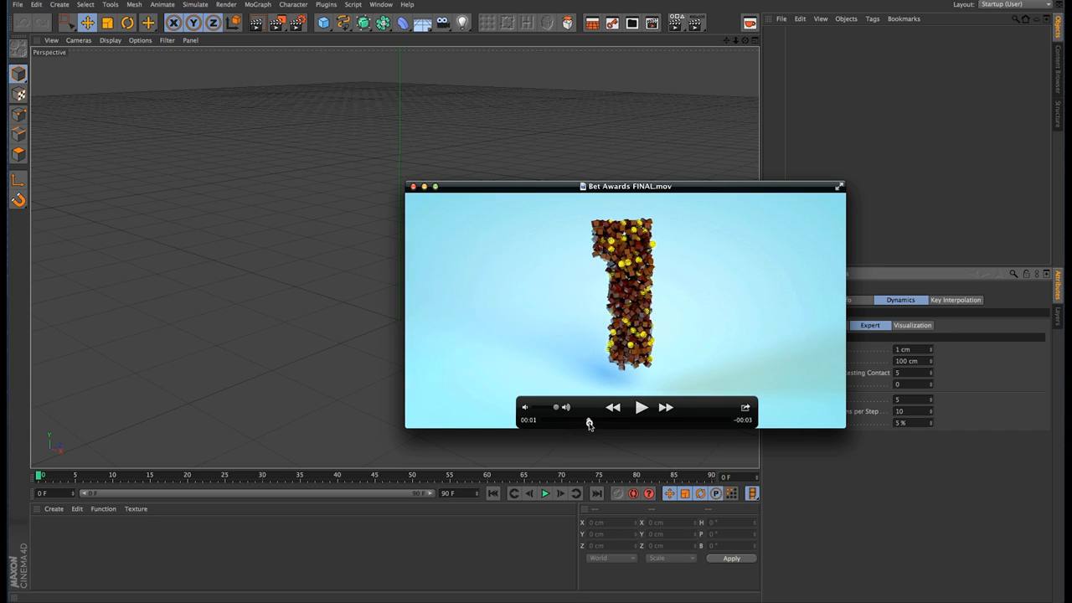
pyautogui.click(413, 187)
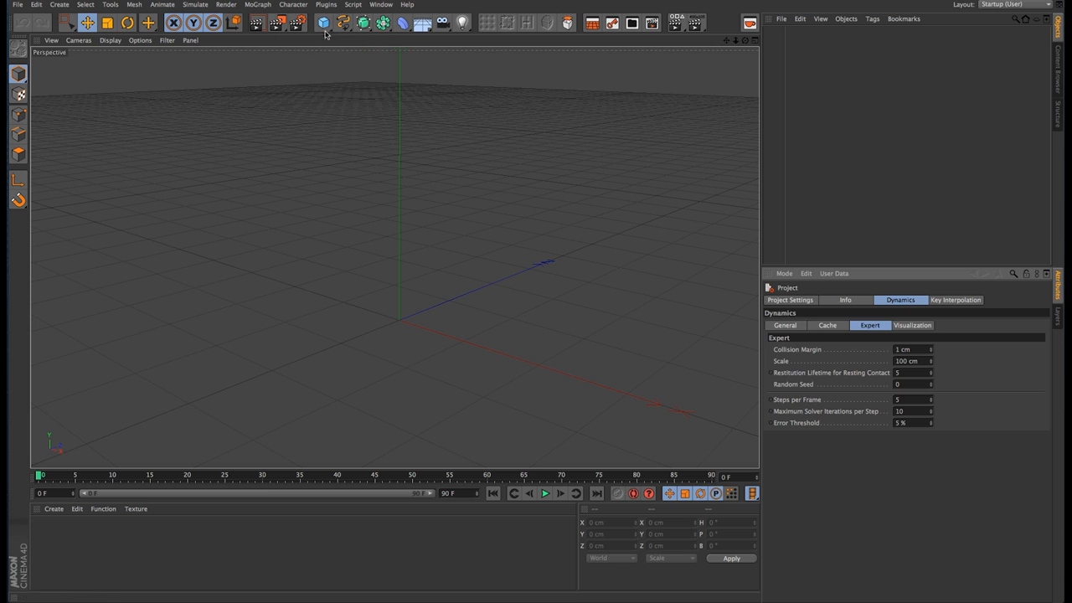
# Step: Add a MoText object to the empty scene and set its alignment to Middle
pyautogui.click(293, 4)
pyautogui.moveTo(257, 4)
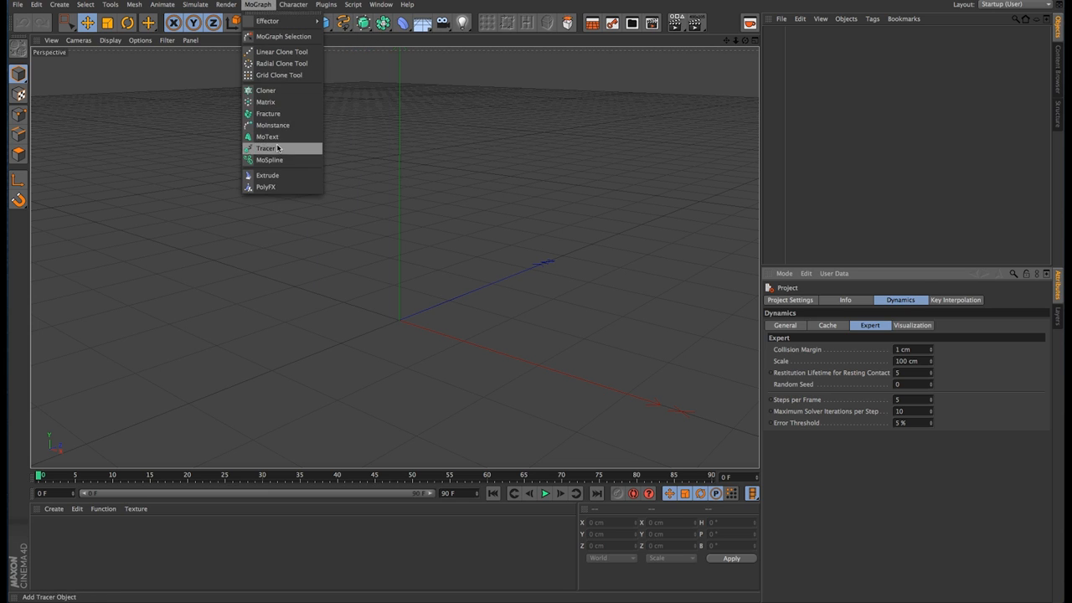
pyautogui.click(269, 137)
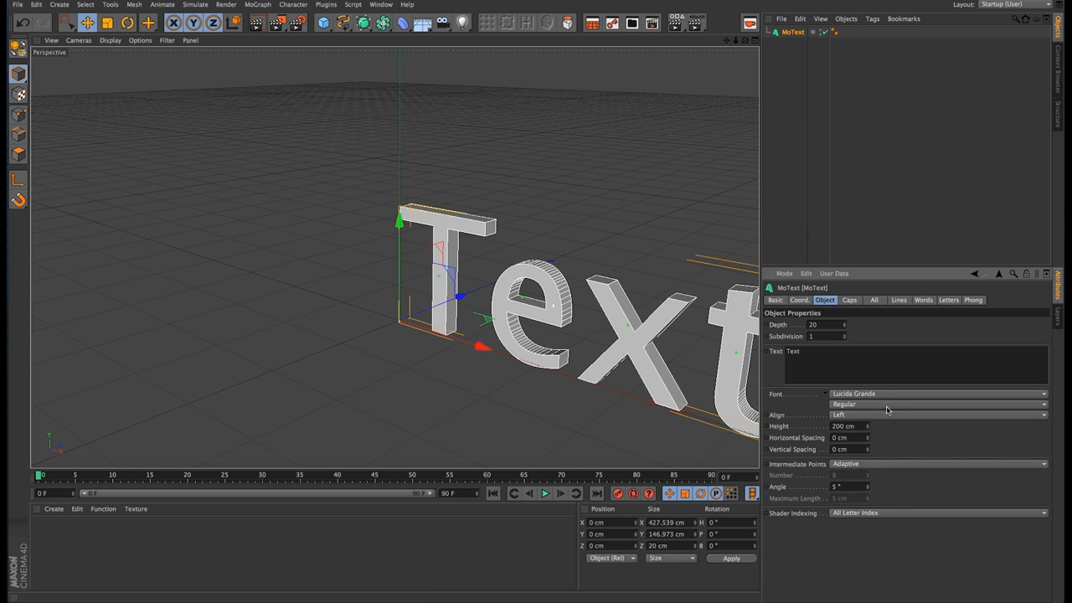
pyautogui.click(887, 415)
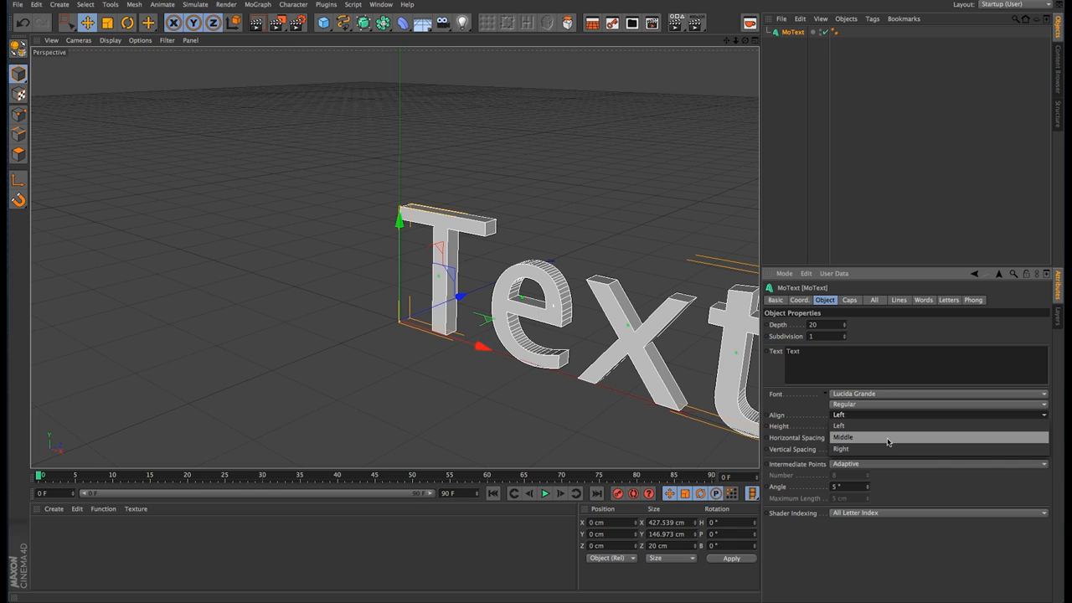
pyautogui.click(888, 437)
# Step: Change the MoText object's text to 13 and its font to DOCK11
pyautogui.click(822, 355)
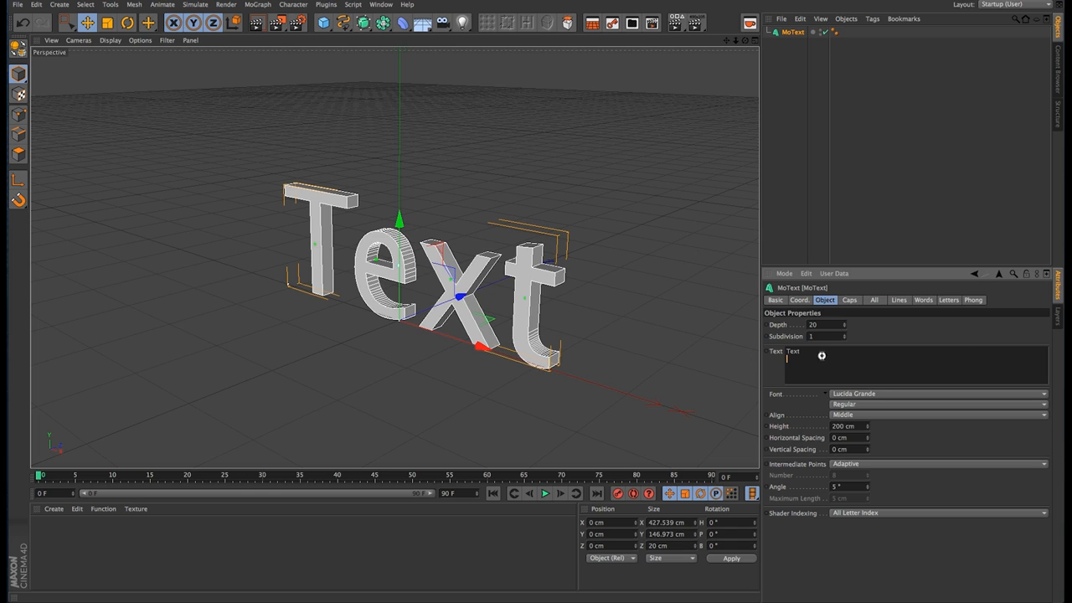
pyautogui.moveTo(822, 355); pyautogui.dragTo(778, 353)
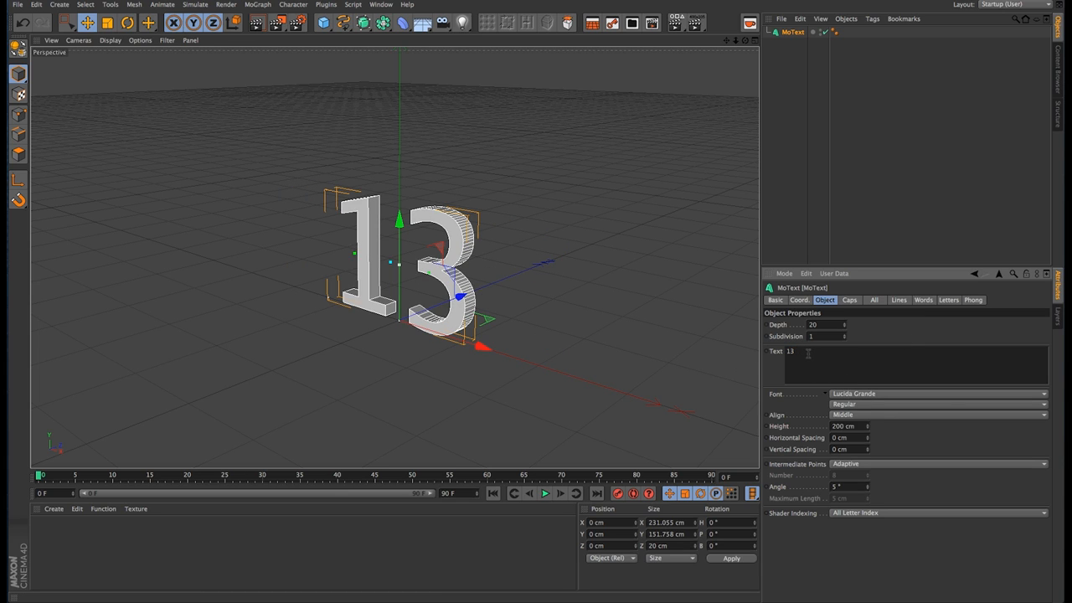
pyautogui.click(930, 394)
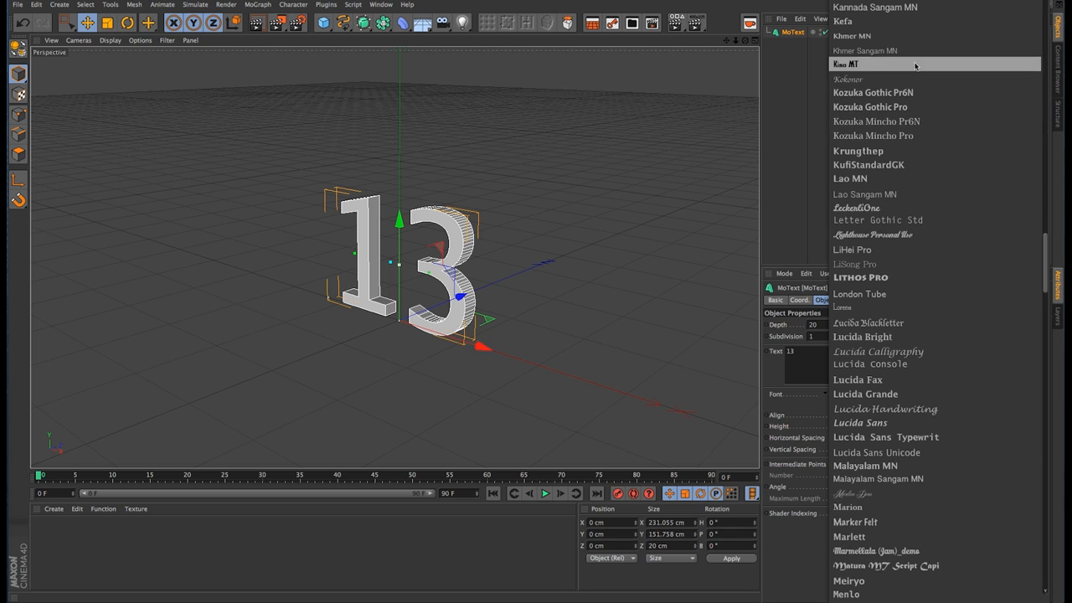
pyautogui.scroll(15, 912, 260)
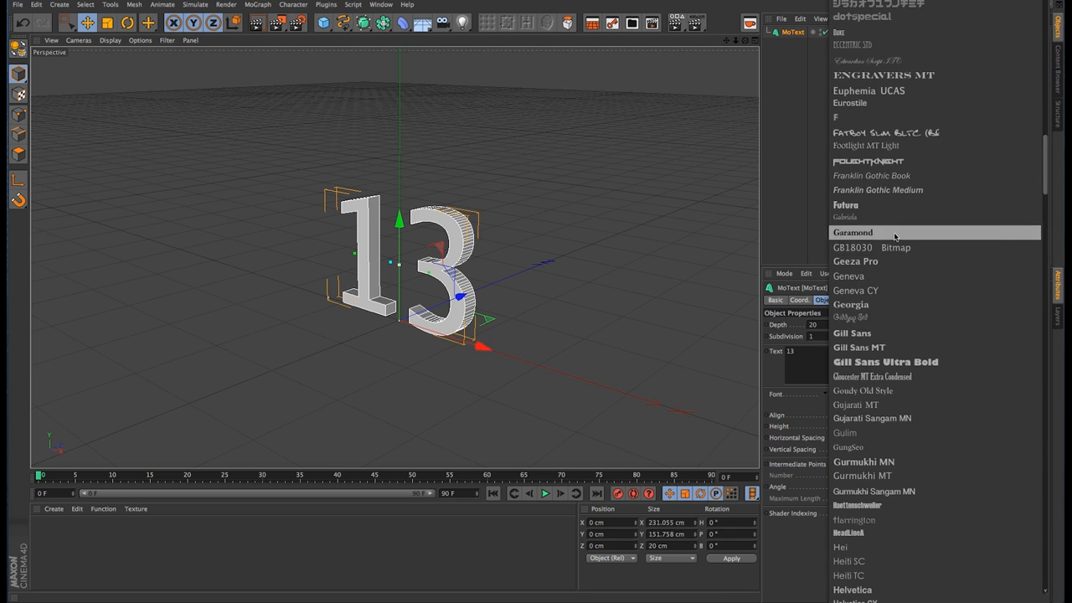
pyautogui.scroll(10, 904, 203)
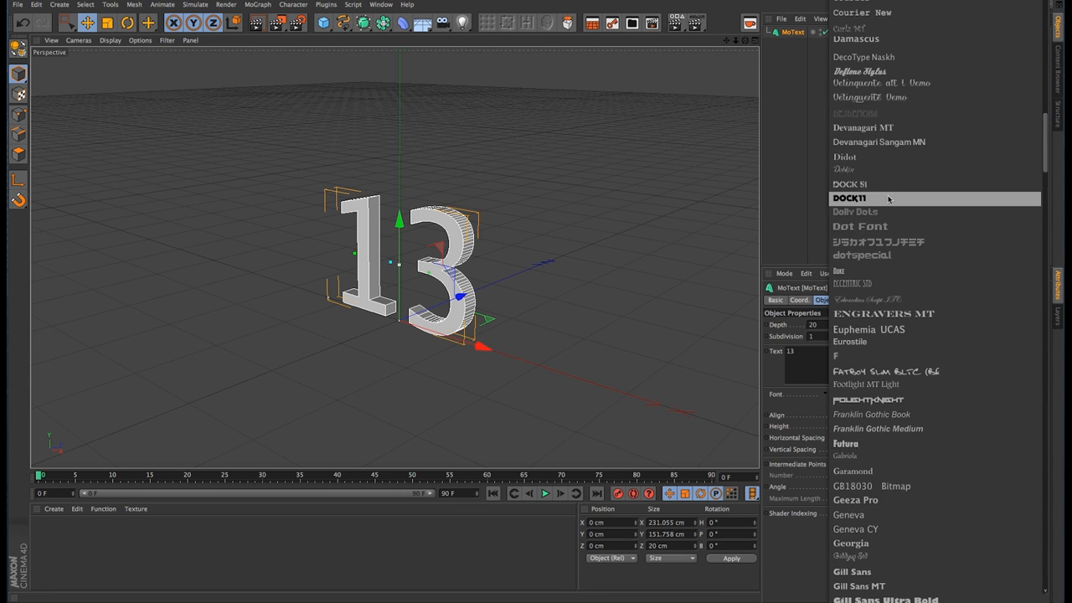
pyautogui.click(890, 197)
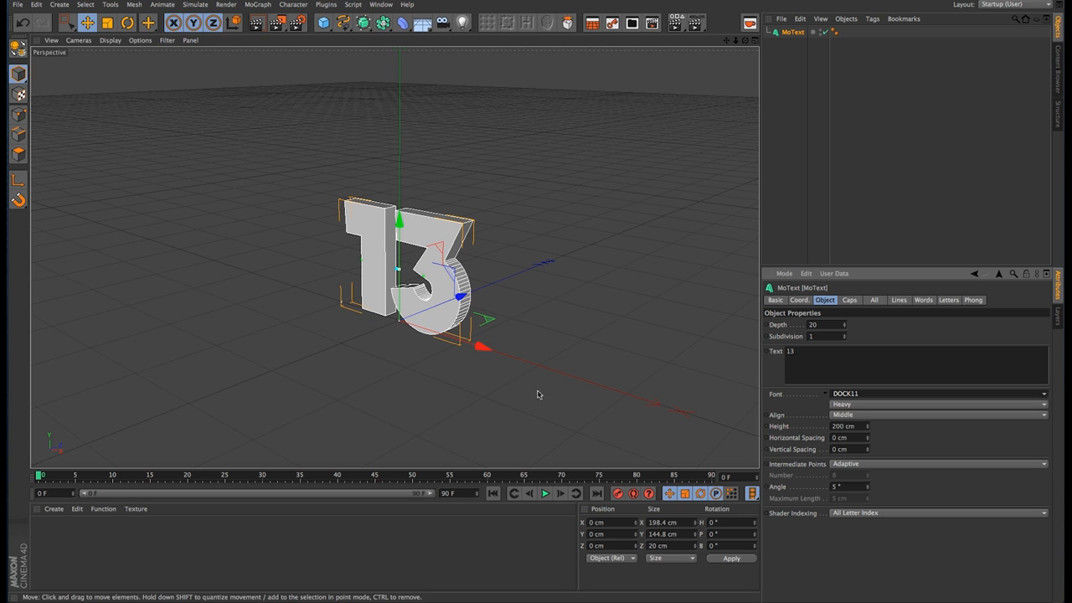
# Step: Set the horizontal spacing of the MoText object's digits to 14 cm
pyautogui.keyDown('alt'); pyautogui.moveTo(423, 289); pyautogui.dragTo(502, 244); pyautogui.keyUp('alt')
pyautogui.keyDown('alt'); pyautogui.moveTo(456, 285); pyautogui.dragTo(497, 293, button='middle'); pyautogui.keyUp('alt')
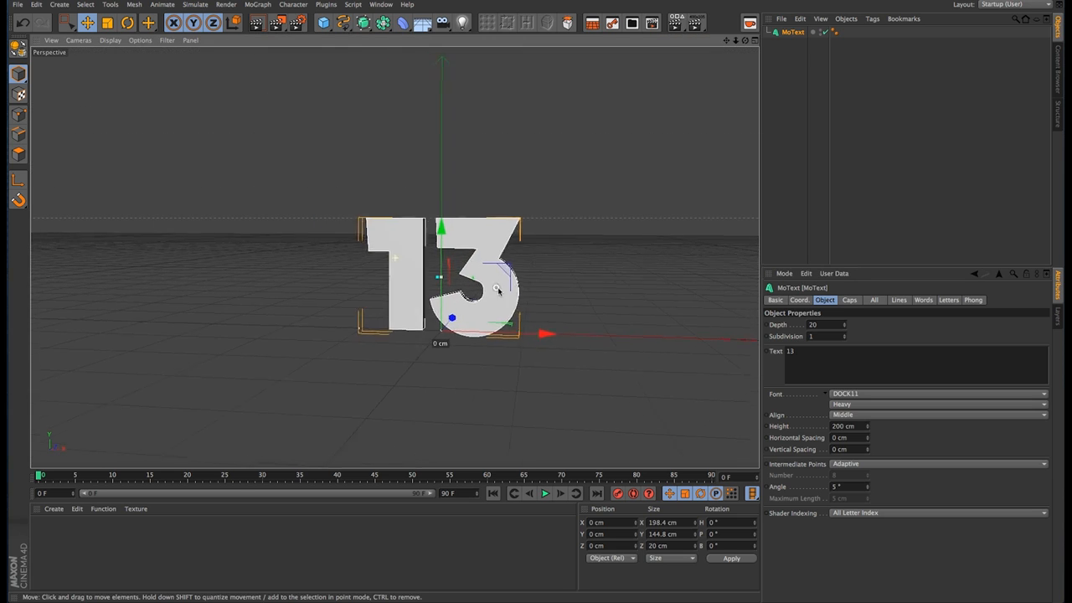
pyautogui.keyDown('alt'); pyautogui.moveTo(499, 289); pyautogui.dragTo(572, 280, button='right'); pyautogui.keyUp('alt')
pyautogui.keyDown('alt'); pyautogui.moveTo(476, 299); pyautogui.dragTo(504, 296); pyautogui.keyUp('alt')
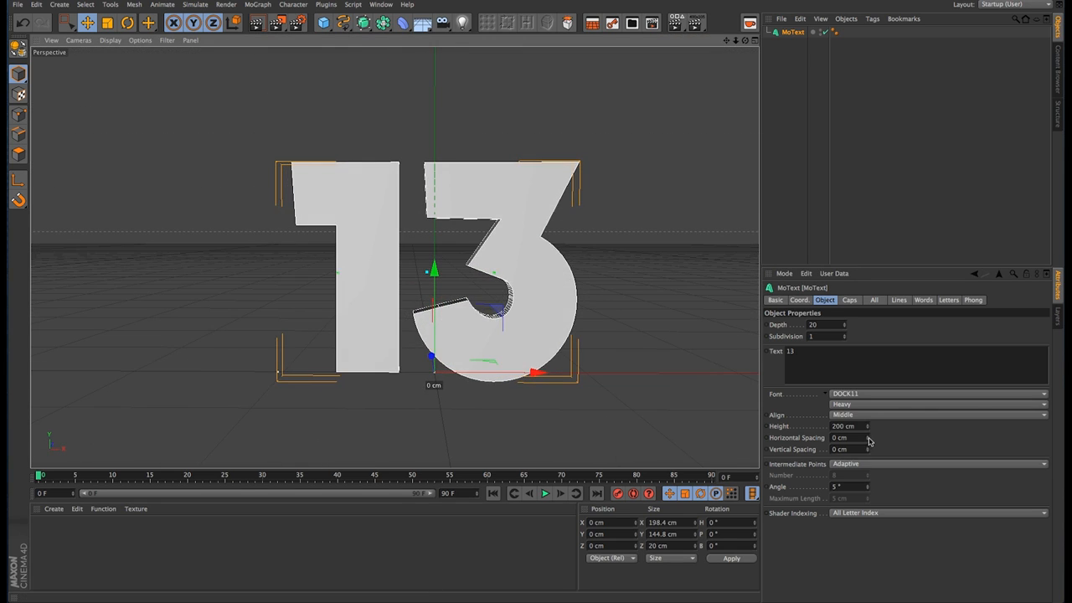
pyautogui.moveTo(869, 438); pyautogui.dragTo(868, 434)
pyautogui.keyDown('alt'); pyautogui.moveTo(522, 344); pyautogui.dragTo(492, 337, button='middle'); pyautogui.keyUp('alt')
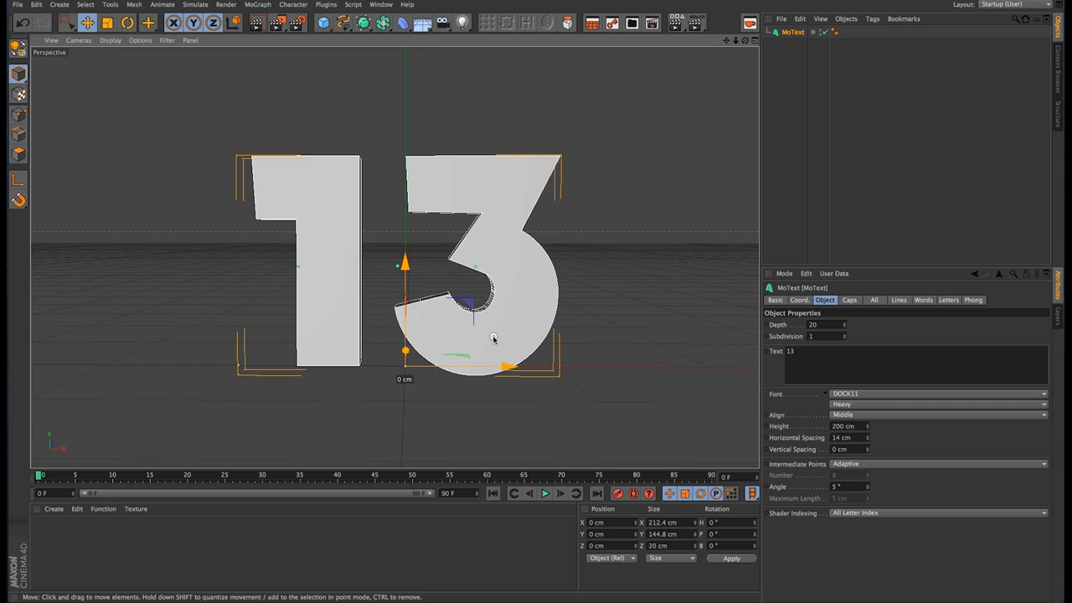
pyautogui.keyDown('alt'); pyautogui.moveTo(471, 320); pyautogui.dragTo(471, 333, button='right'); pyautogui.keyUp('alt')
pyautogui.keyDown('alt'); pyautogui.moveTo(480, 324); pyautogui.dragTo(489, 332, button='middle'); pyautogui.keyUp('alt')
pyautogui.keyDown('alt'); pyautogui.moveTo(488, 331); pyautogui.dragTo(489, 340); pyautogui.keyUp('alt')
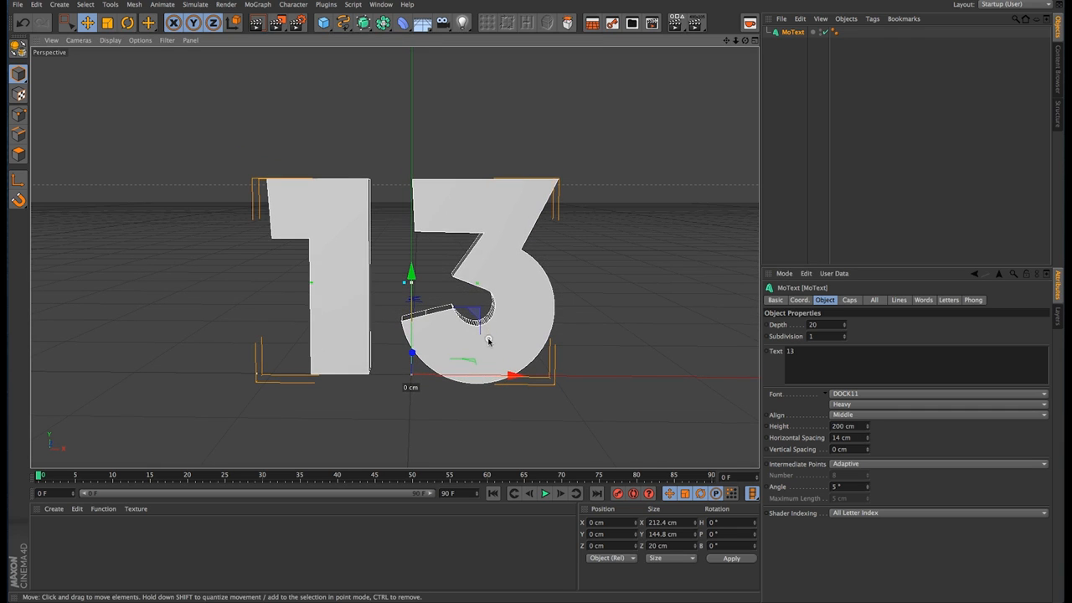
# Step: Make the MoText object editable and ungroup the contents of its top null
pyautogui.click(777, 59)
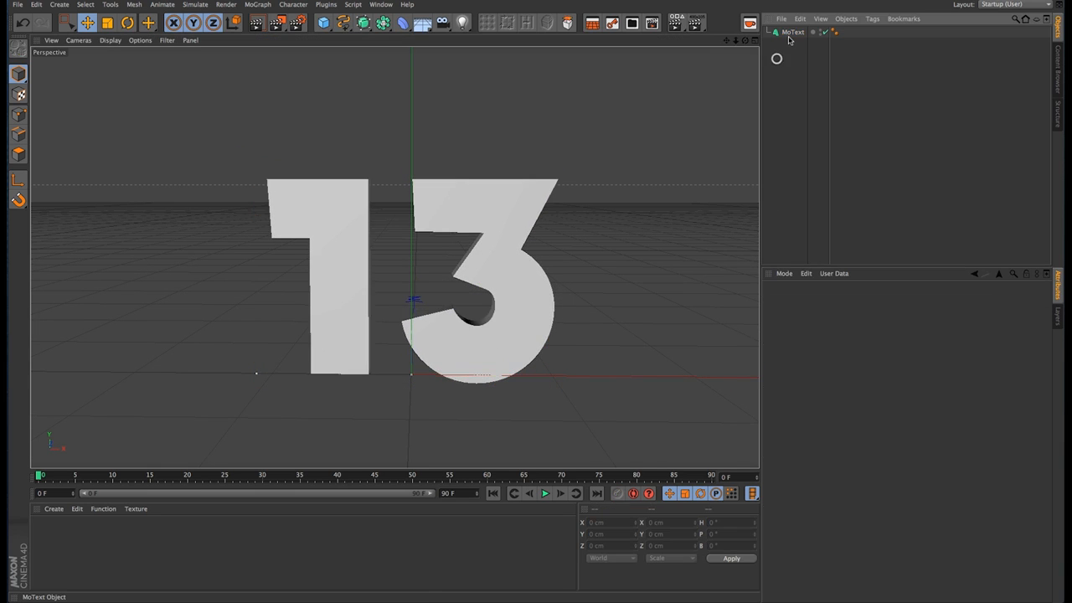
pyautogui.click(790, 34)
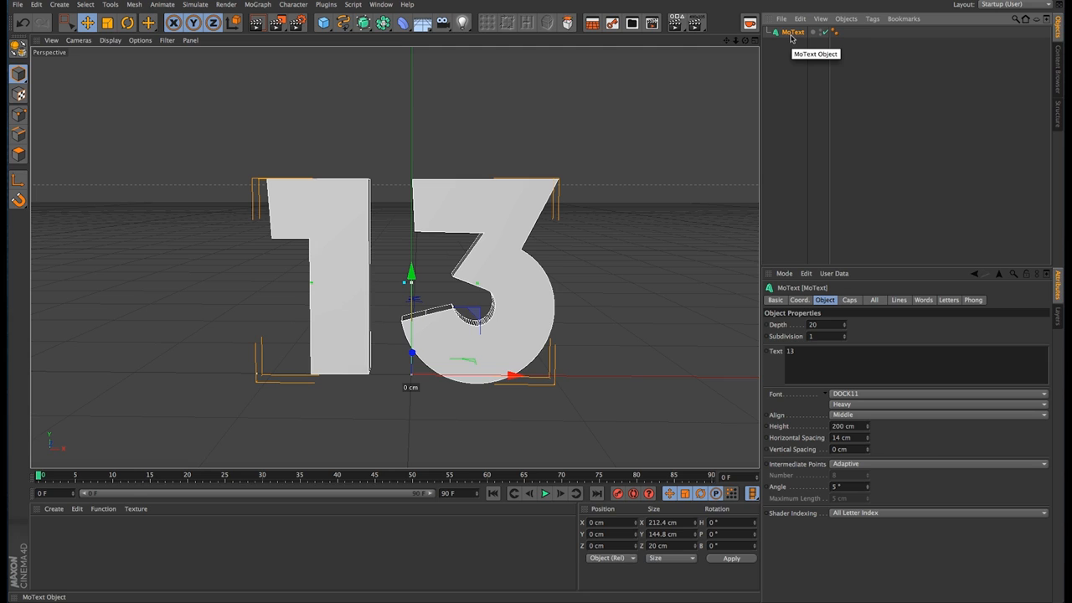
pyautogui.press('c')
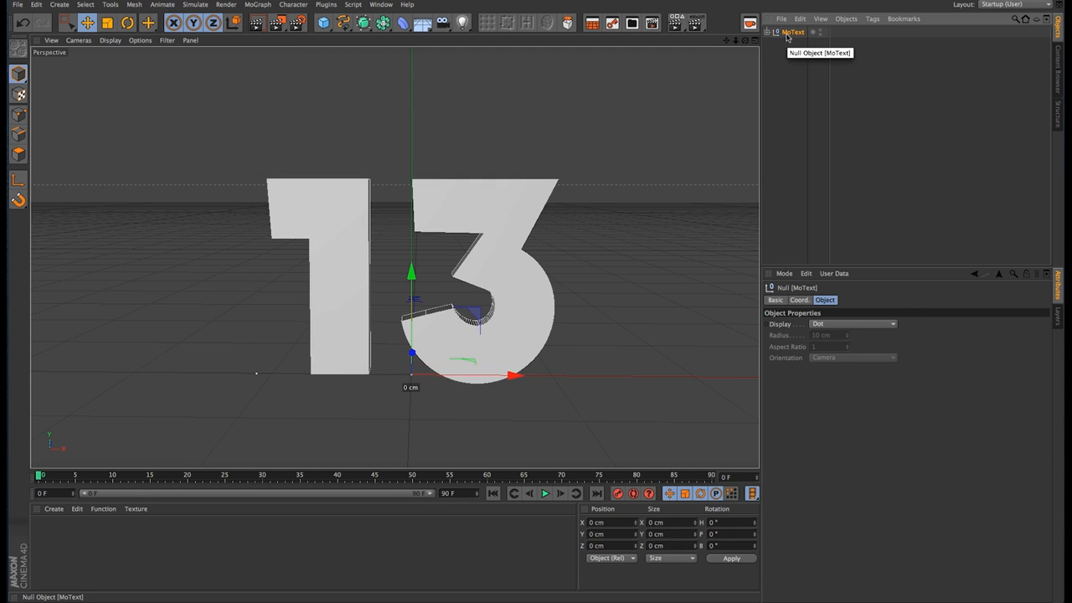
pyautogui.hotkey('shift', 'g')
# Step: Make the extrude objects of digits 1 and 3 inside the ungrouped text hierarchy editable
pyautogui.click(785, 44)
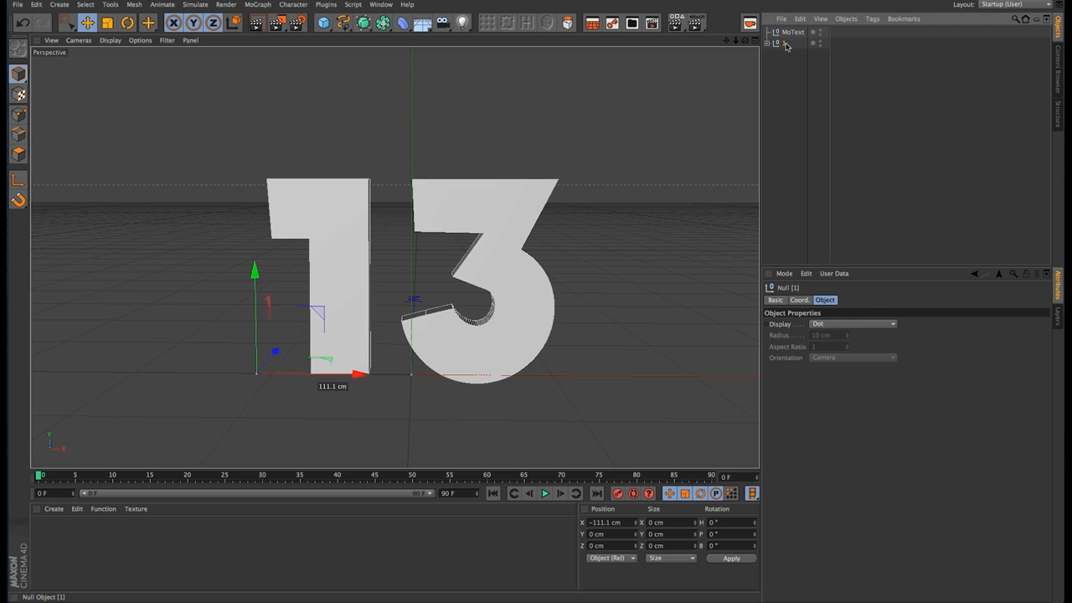
pyautogui.click(767, 43)
pyautogui.click(773, 54)
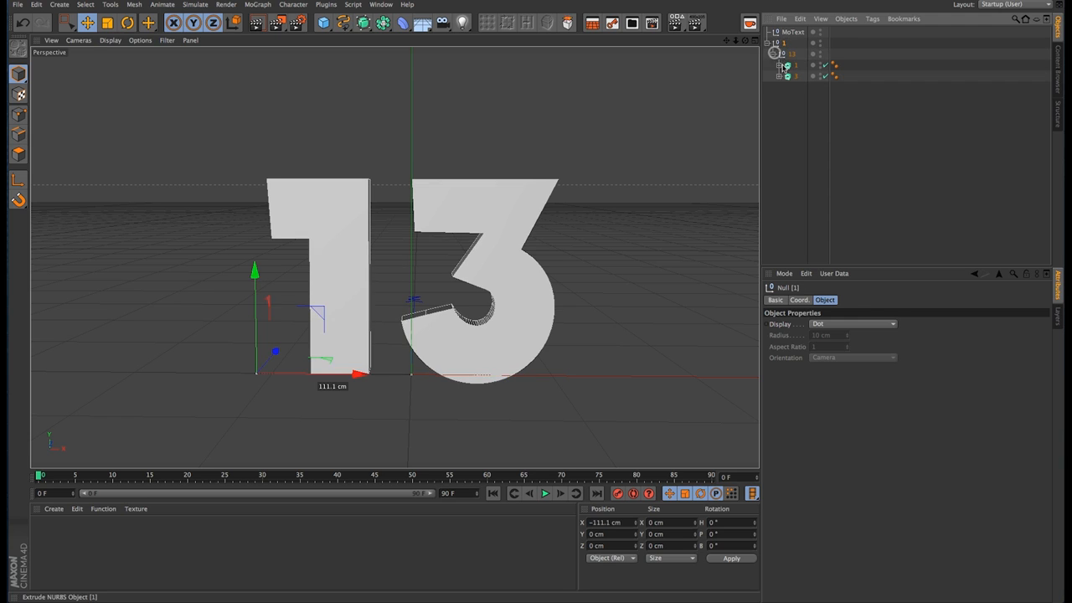
pyautogui.click(789, 65)
pyautogui.keyDown('shift'); pyautogui.click(800, 76); pyautogui.keyUp('shift')
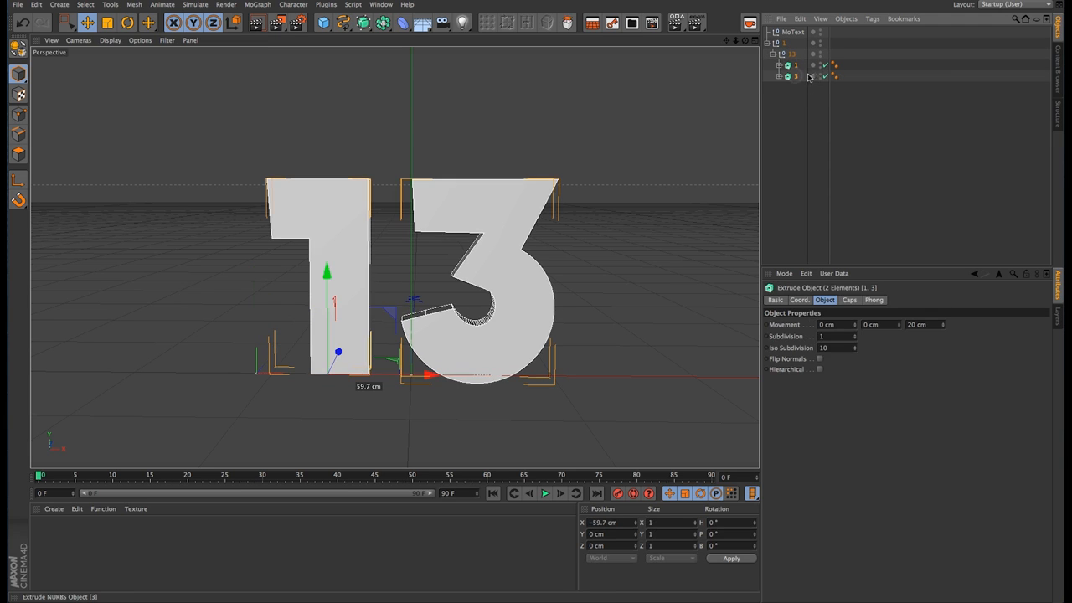
pyautogui.press('c')
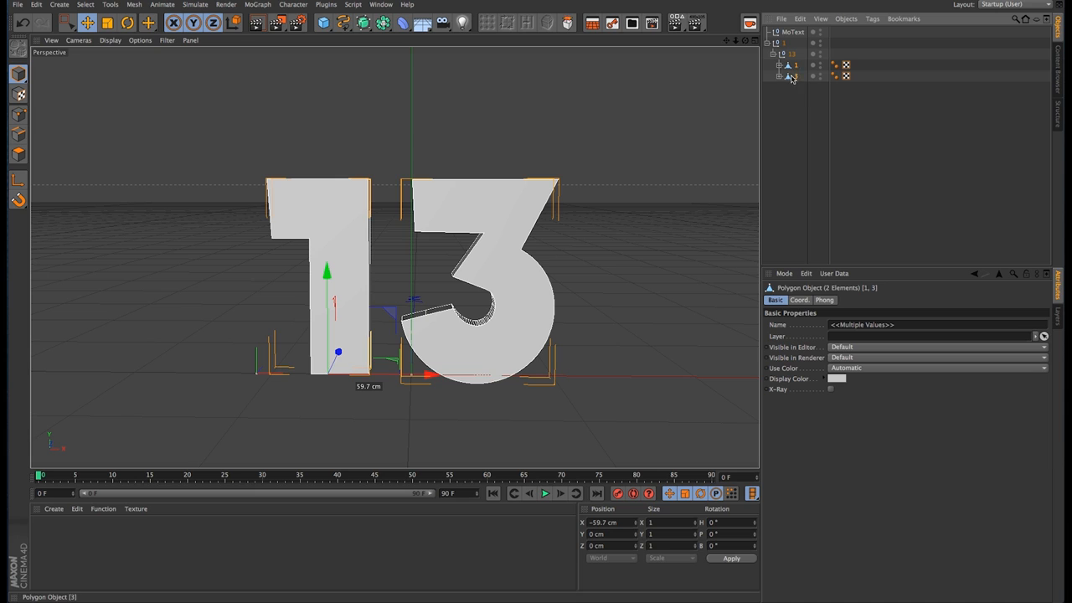
# Step: Ungroup the Cap 1 and Cap 2 objects from under digits 3 and 1
pyautogui.click(778, 66)
pyautogui.click(778, 98)
pyautogui.click(808, 120)
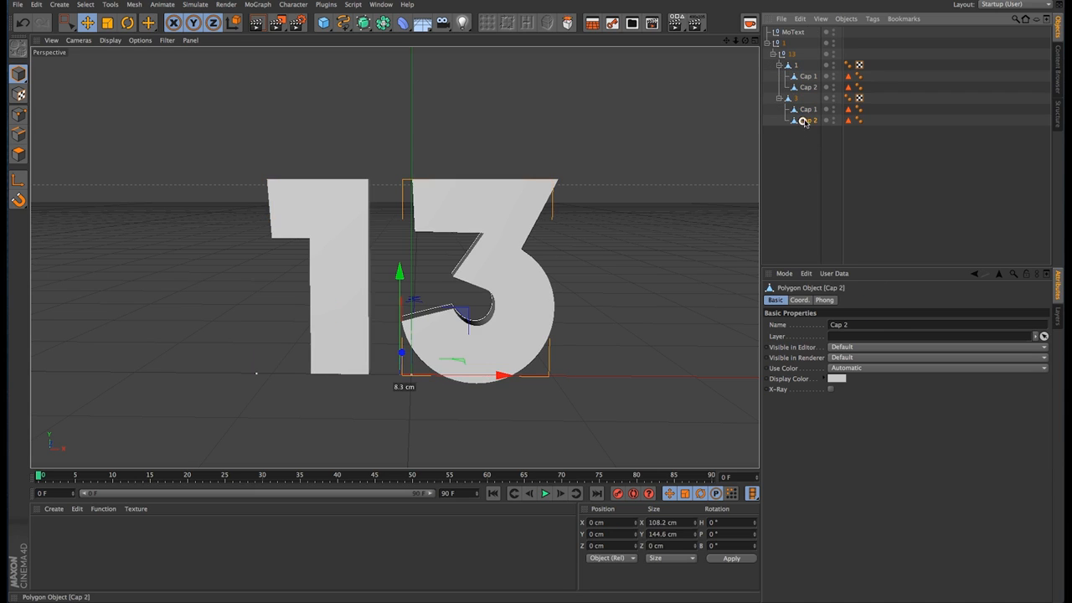
pyautogui.click(794, 98)
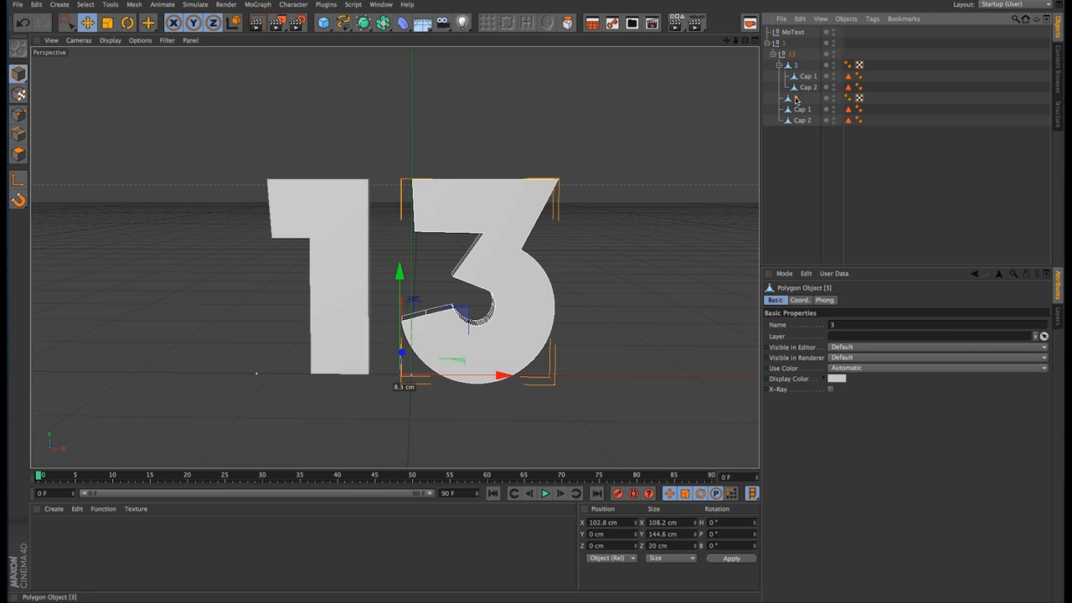
pyautogui.click(789, 66)
pyautogui.hotkey('shift', 'g')
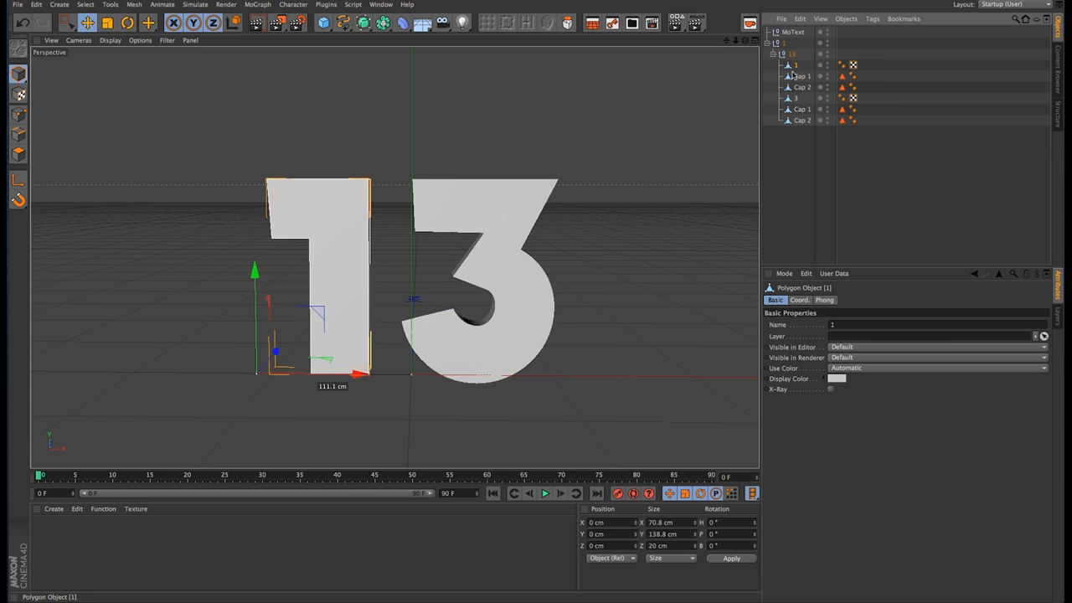
# Step: Merge all the text nulls, digits and caps into one polygon object with Connect Objects + Delete
pyautogui.click(800, 120)
pyautogui.keyDown('shift'); pyautogui.click(795, 32); pyautogui.keyUp('shift')
pyautogui.rightClick(797, 59)
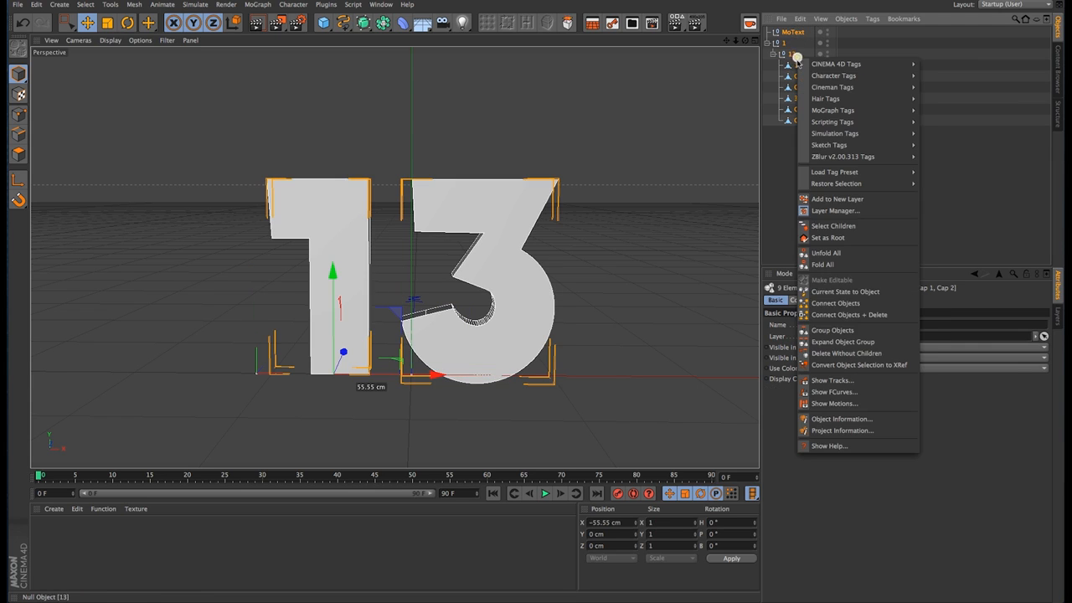
pyautogui.click(866, 315)
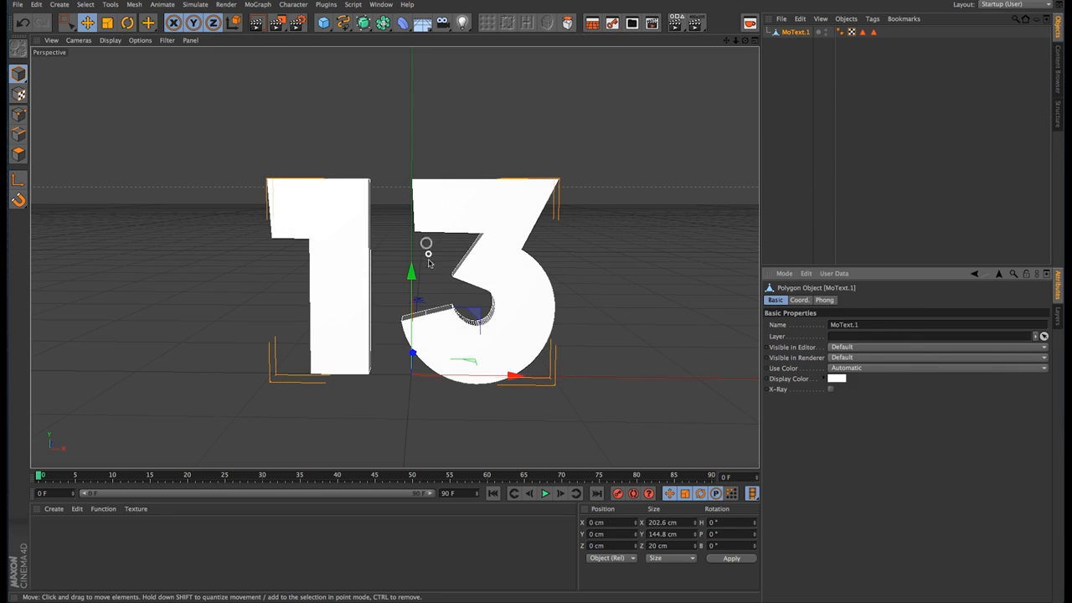
# Step: Add a Cloner in Object mode and assign MoText.1 as its target object
pyautogui.keyDown('alt'); pyautogui.moveTo(442, 236); pyautogui.dragTo(521, 283); pyautogui.keyUp('alt')
pyautogui.click(257, 4)
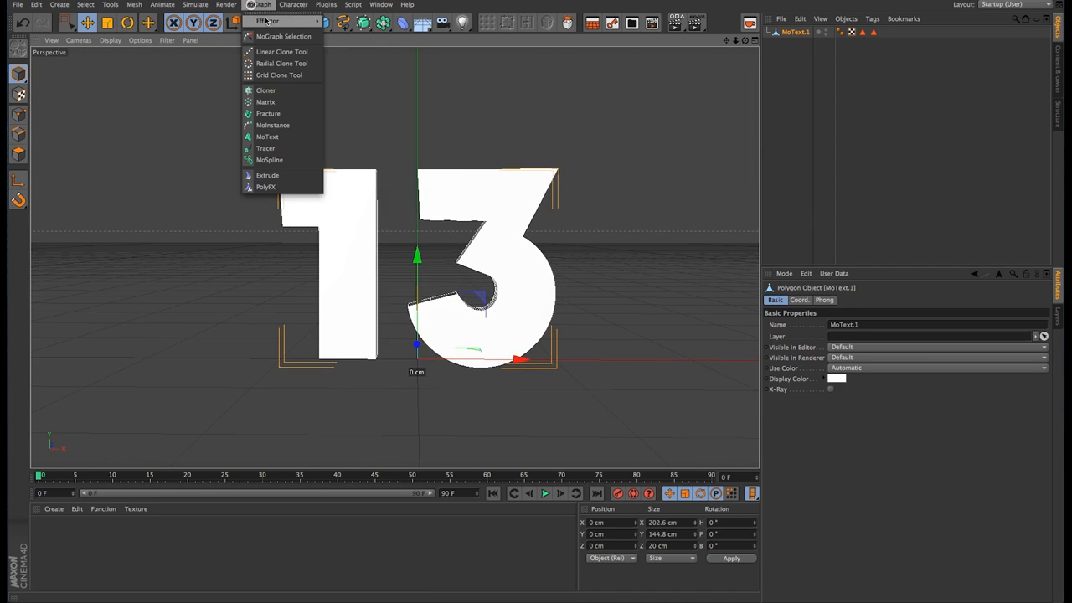
pyautogui.click(266, 91)
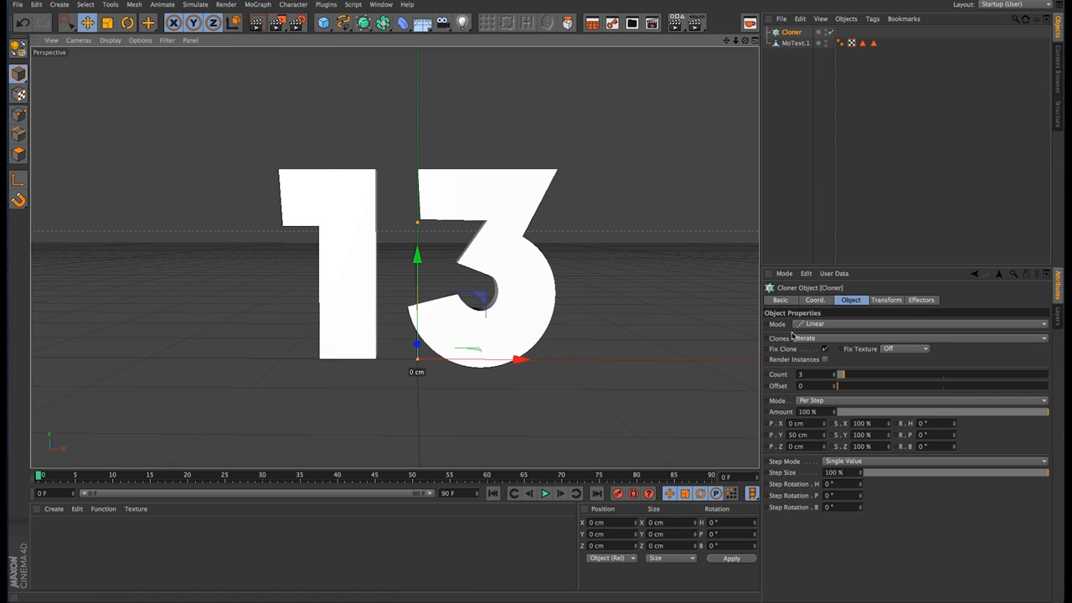
pyautogui.click(844, 326)
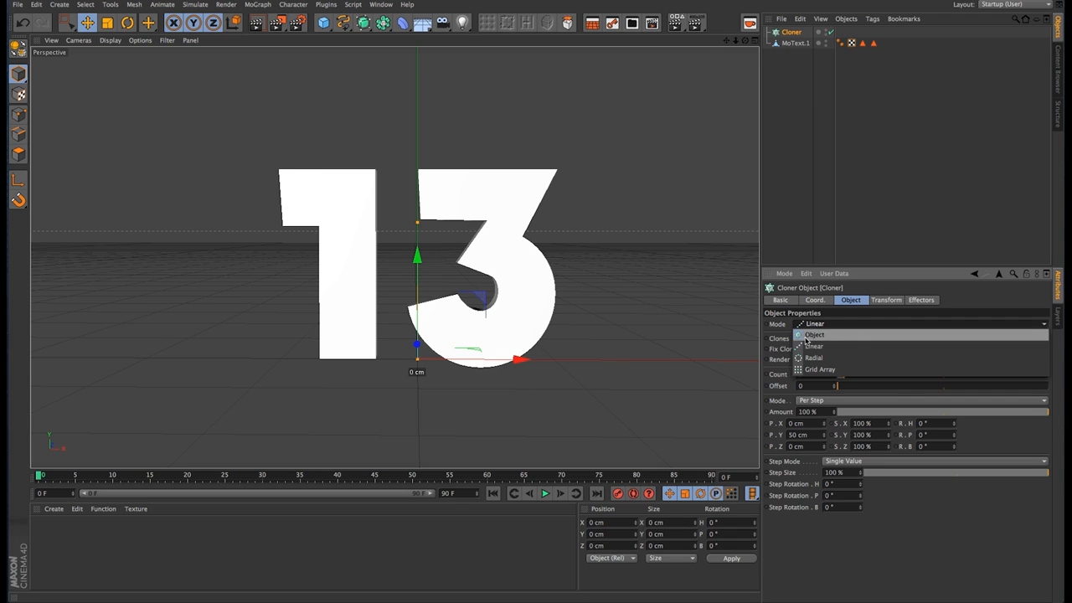
pyautogui.click(812, 335)
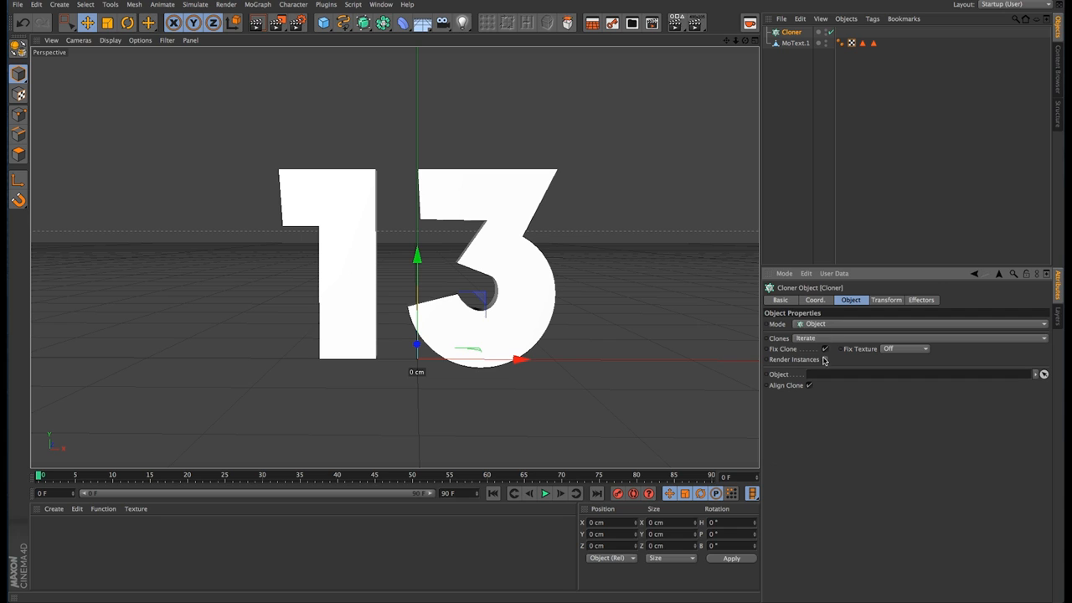
pyautogui.moveTo(808, 42); pyautogui.dragTo(875, 376)
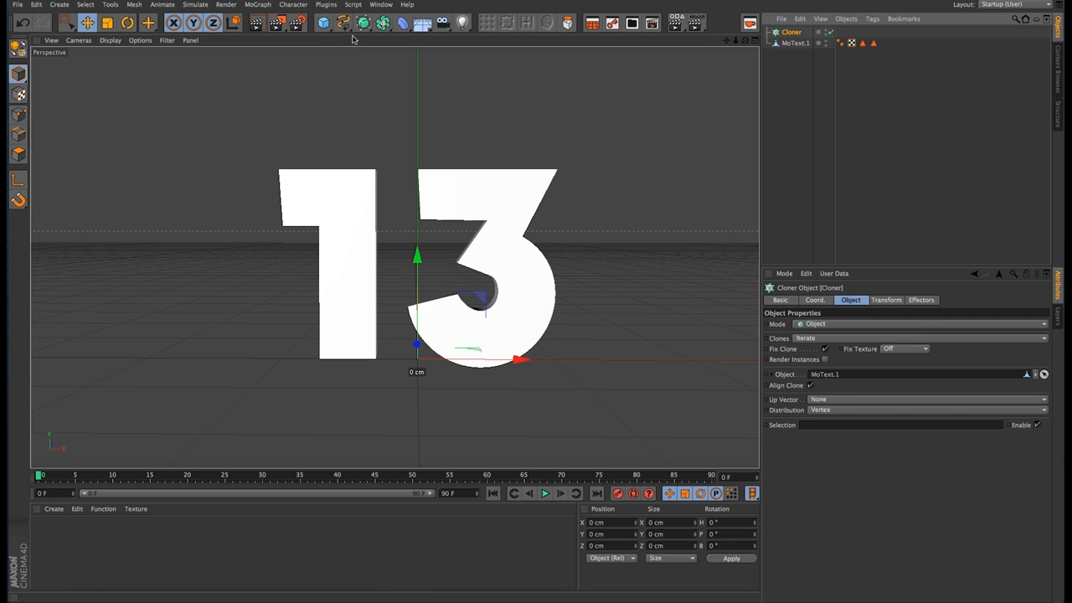
# Step: Add a sphere with 6 segments and a radius of 5 cm
pyautogui.moveTo(323, 24); pyautogui.dragTo(328, 42)
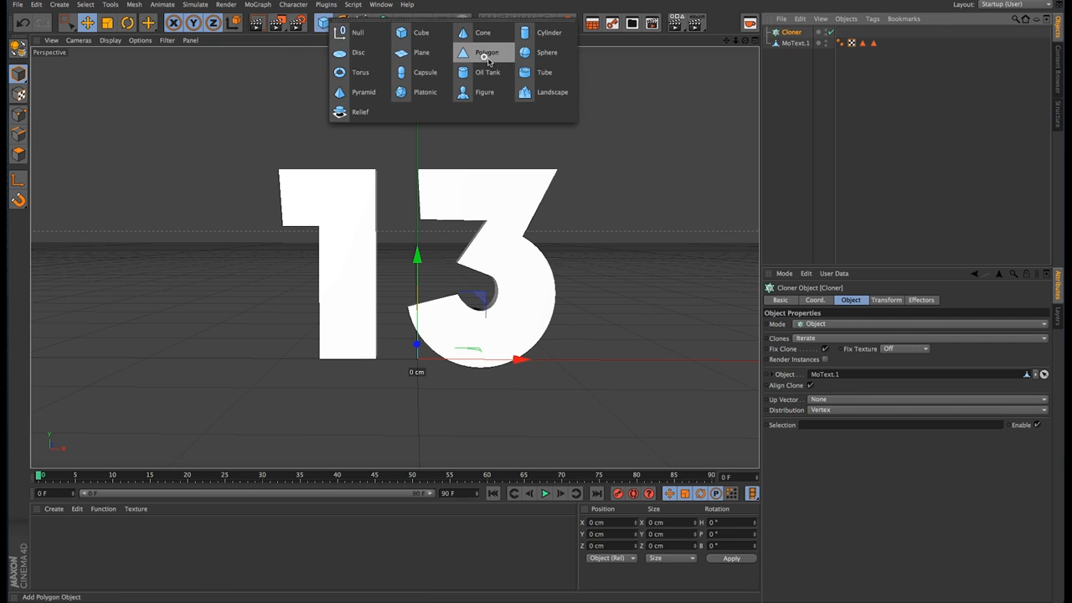
pyautogui.click(545, 52)
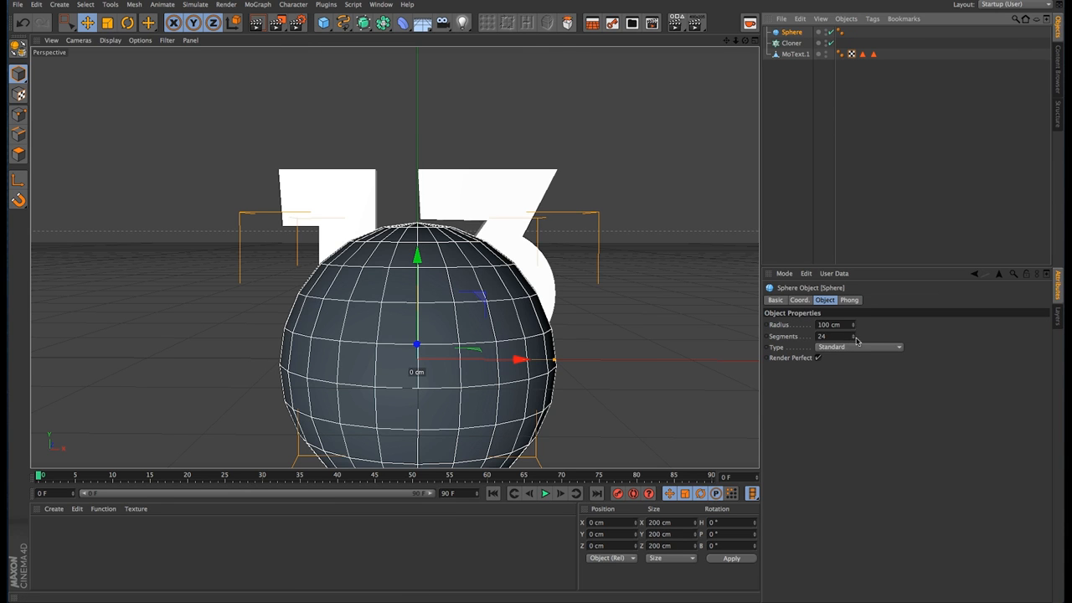
pyautogui.moveTo(854, 336); pyautogui.dragTo(853, 338)
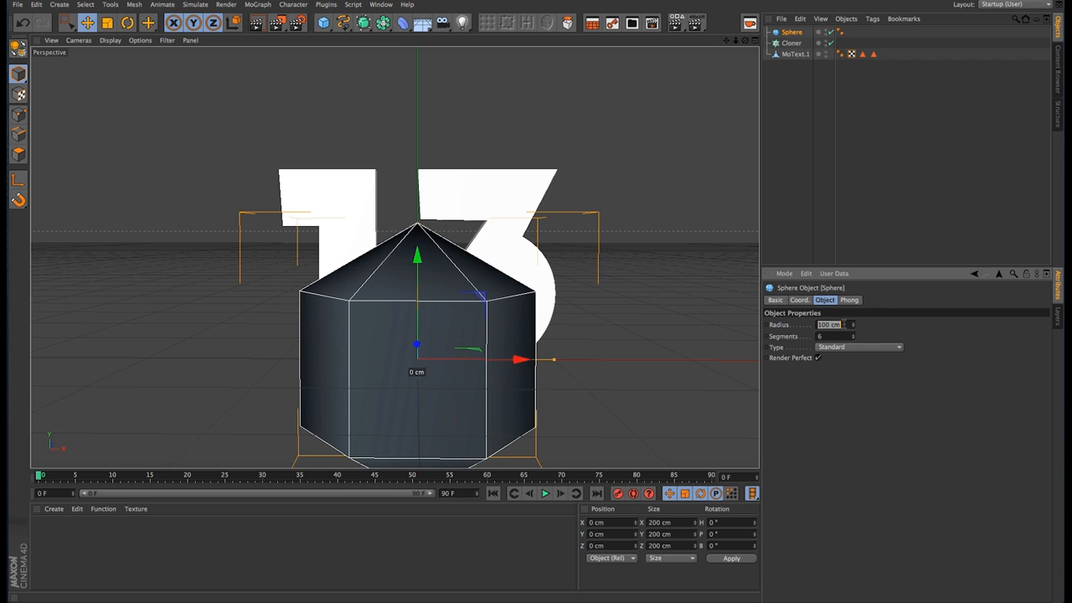
pyautogui.write('5')
pyautogui.press('Tab')
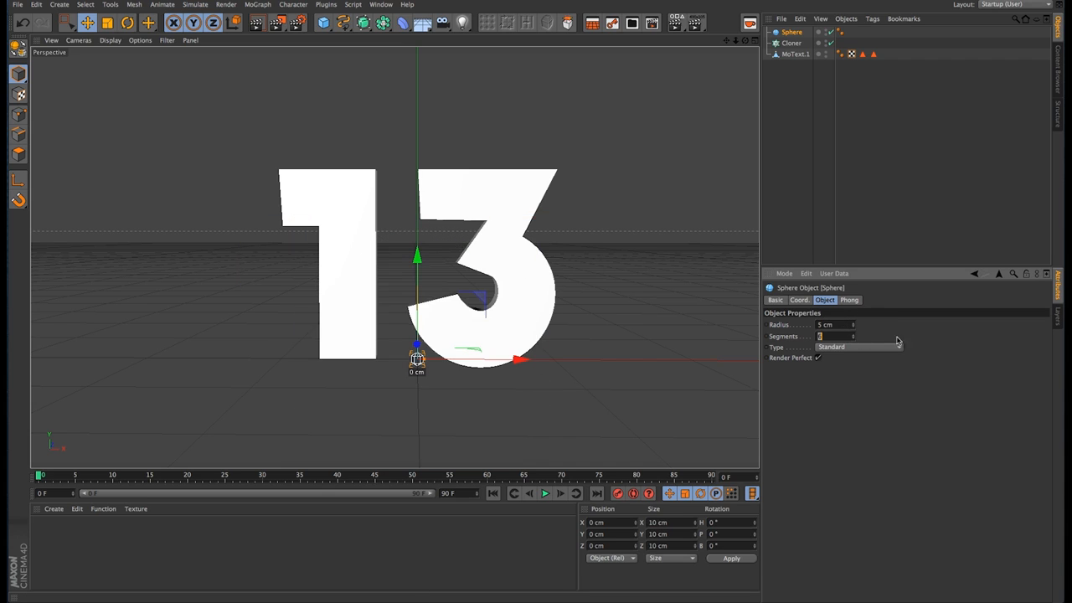
pyautogui.click(823, 168)
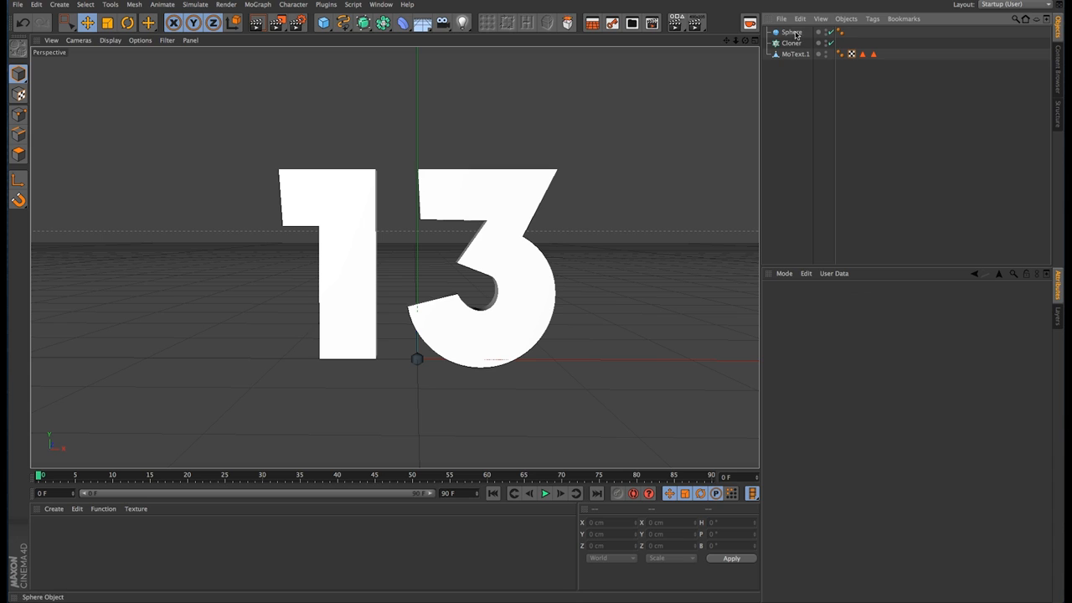
# Step: Place the sphere inside the Cloner and set the Cloner's distribution to Volume
pyautogui.moveTo(792, 33); pyautogui.dragTo(796, 44)
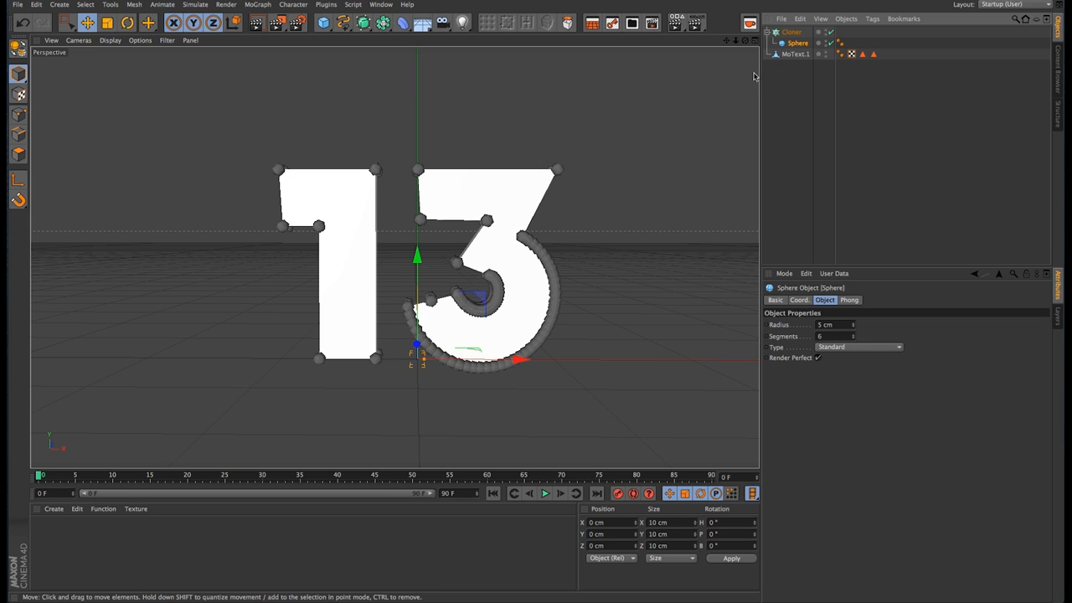
pyautogui.click(791, 32)
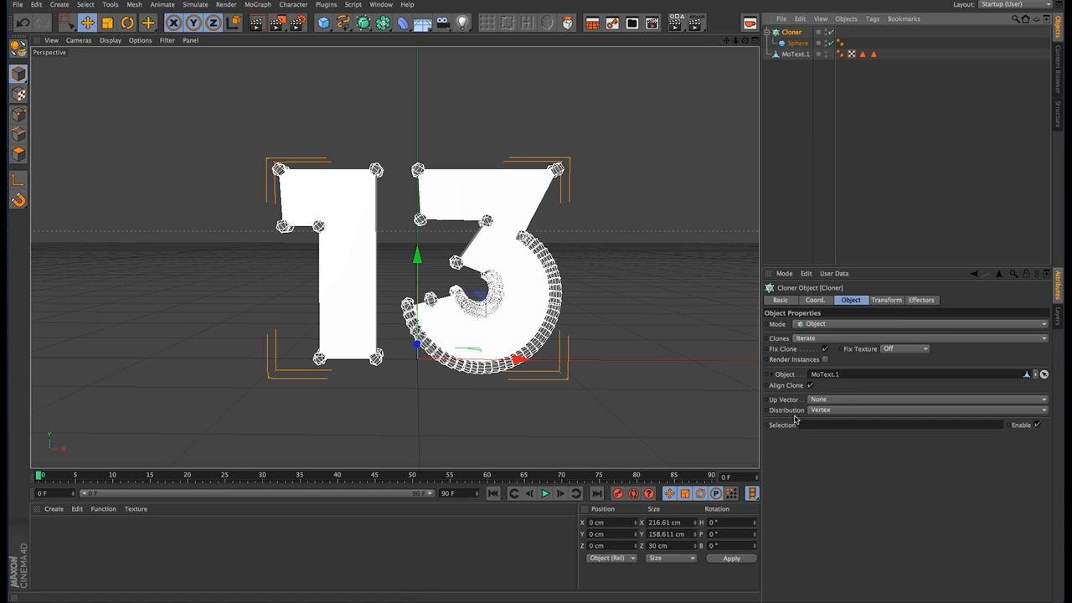
pyautogui.click(830, 412)
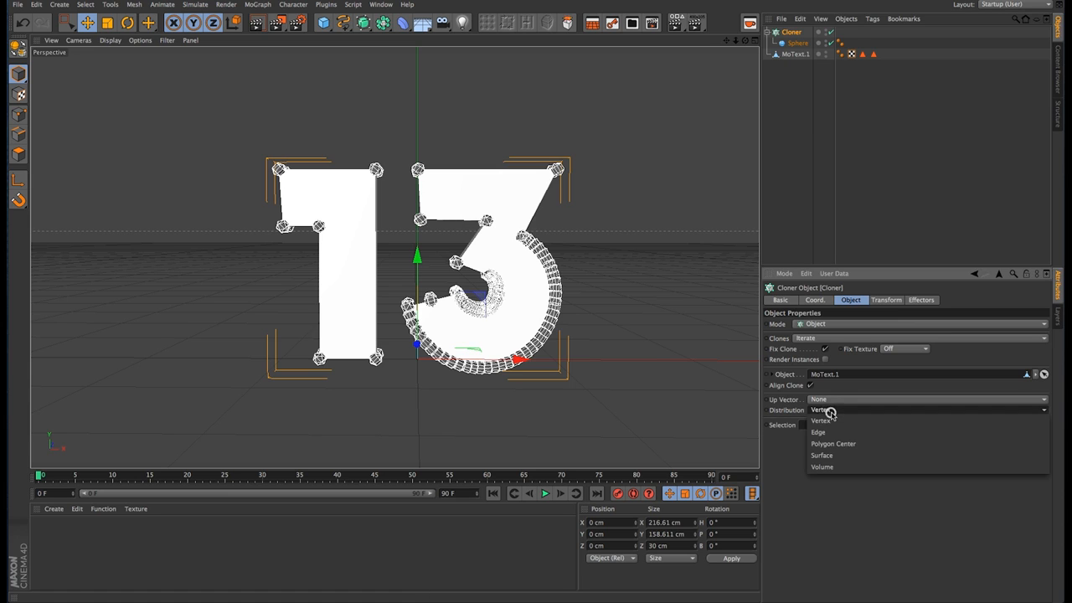
pyautogui.click(830, 468)
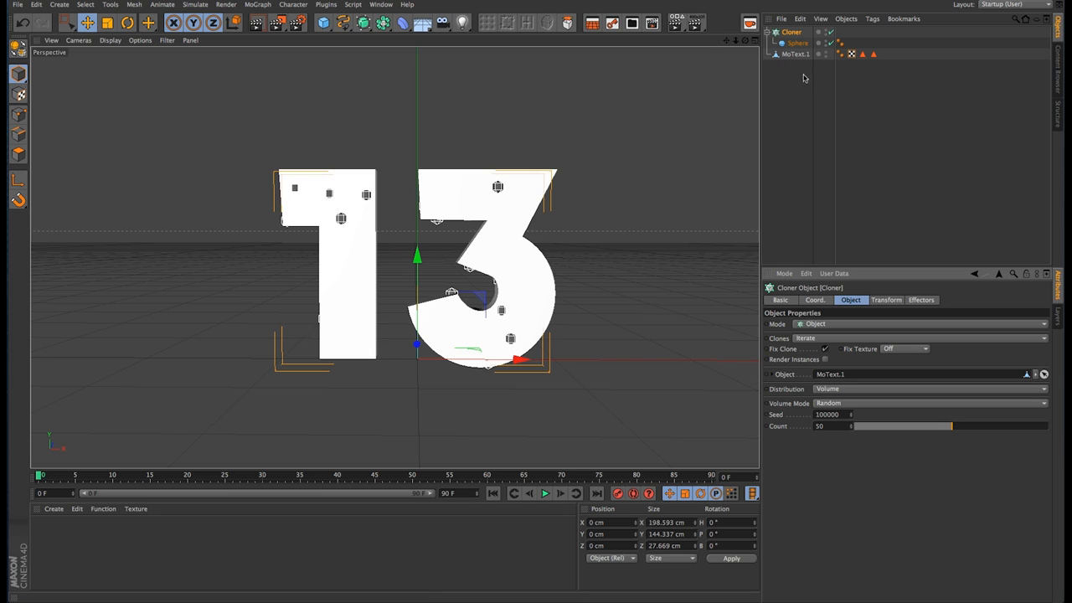
# Step: Set the clone count to 500 and hide MoText.1 in both the editor and the renderer
pyautogui.doubleClick(832, 426)
pyautogui.write('500')
pyautogui.press('Return')
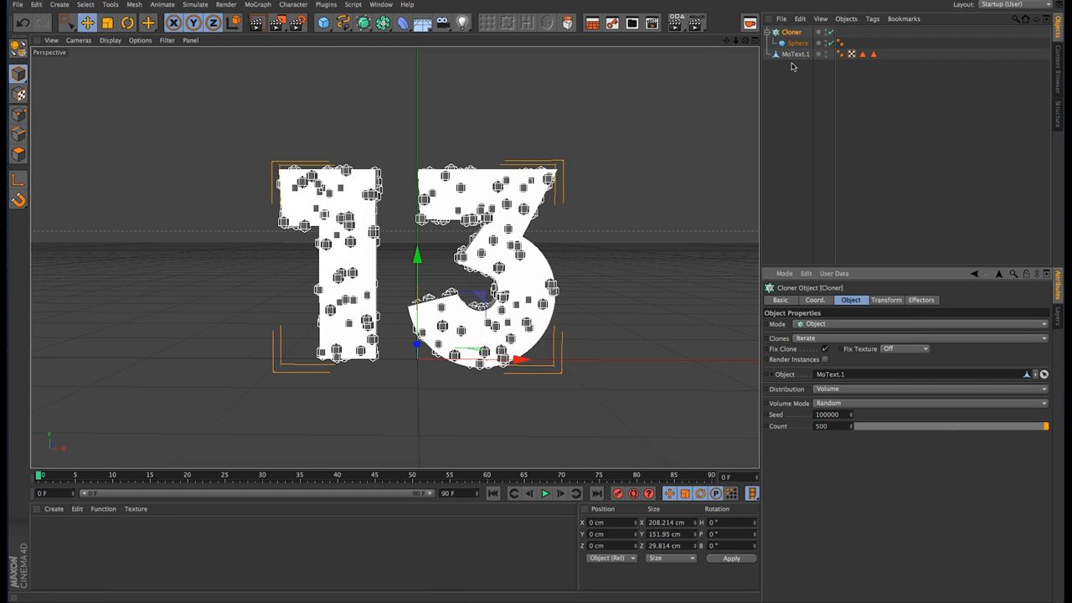
pyautogui.click(827, 54)
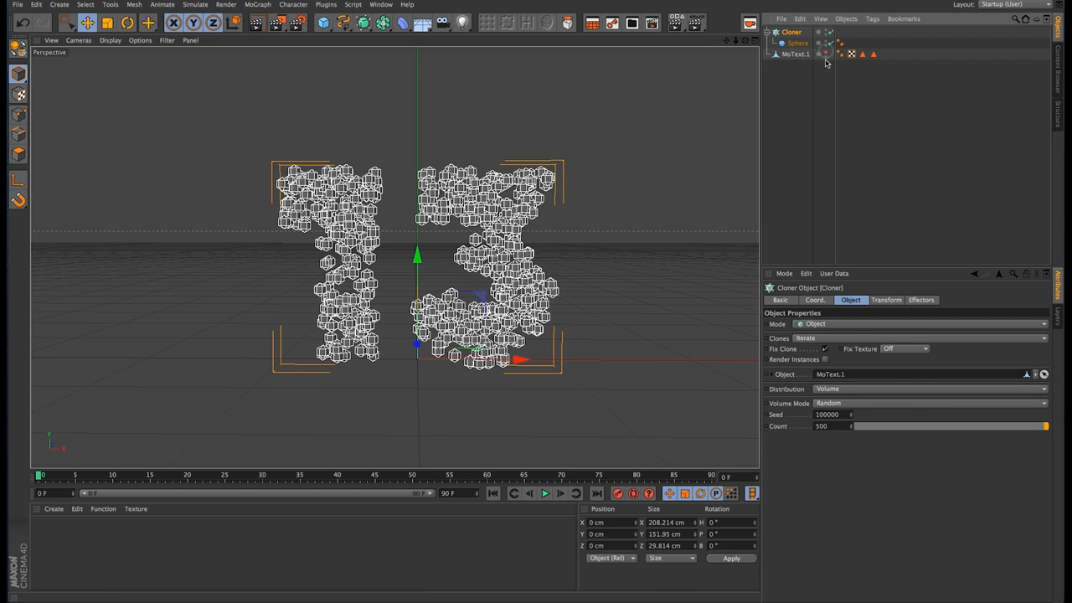
pyautogui.click(796, 54)
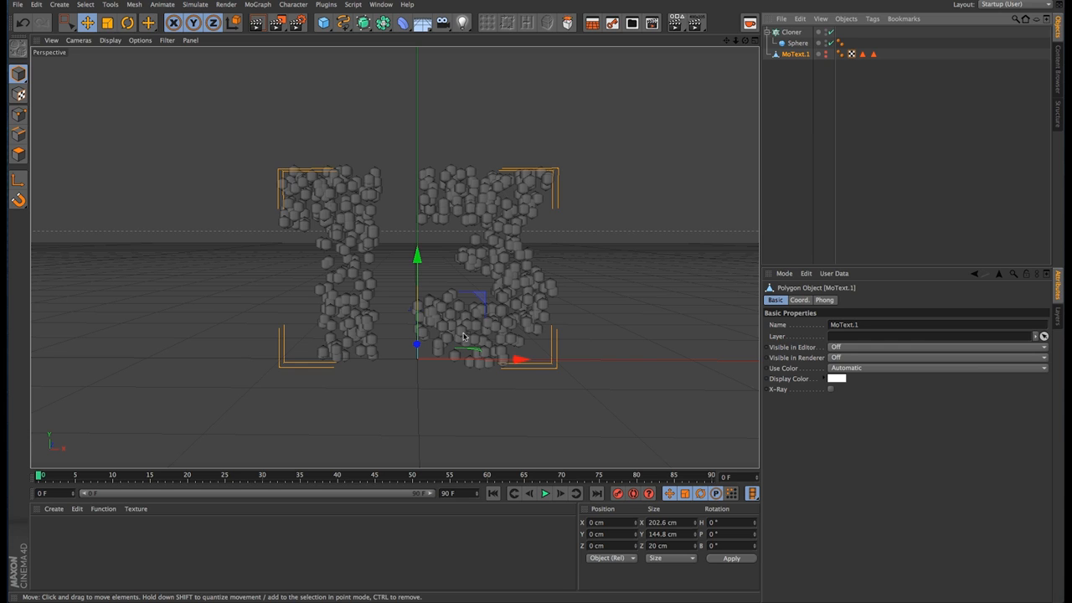
pyautogui.click(778, 87)
pyautogui.click(767, 31)
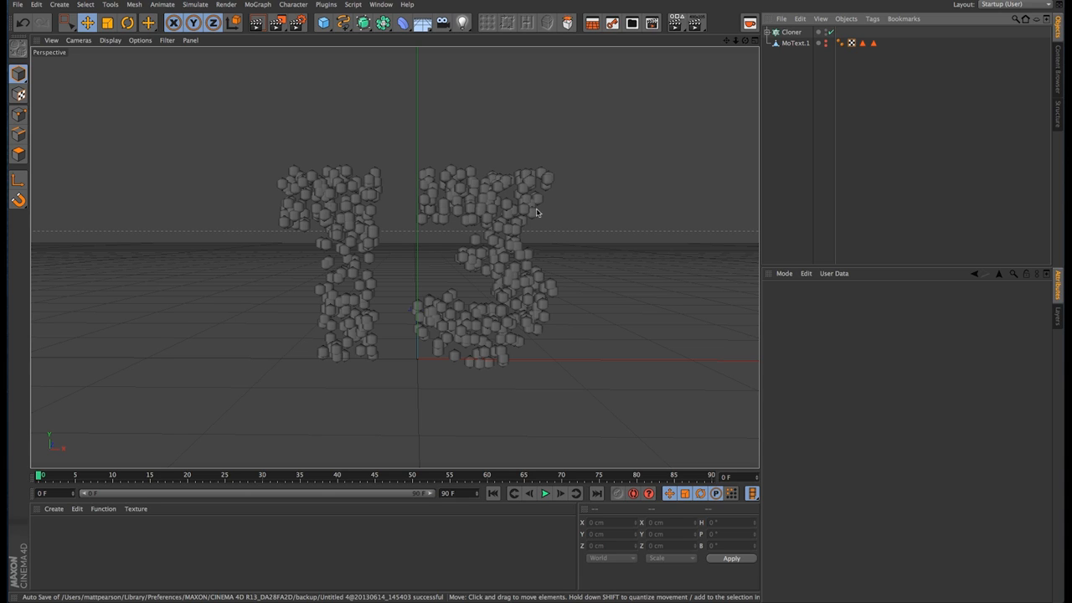
# Step: Duplicate the Cloner and rename the copy as Cube Cloner
pyautogui.click(790, 33)
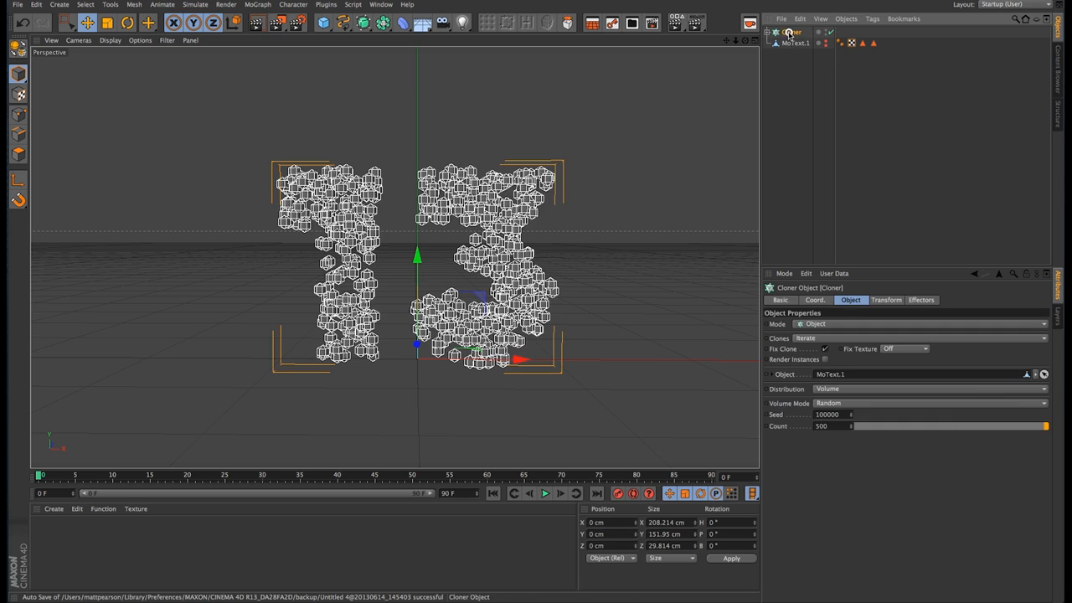
pyautogui.press('super+c')
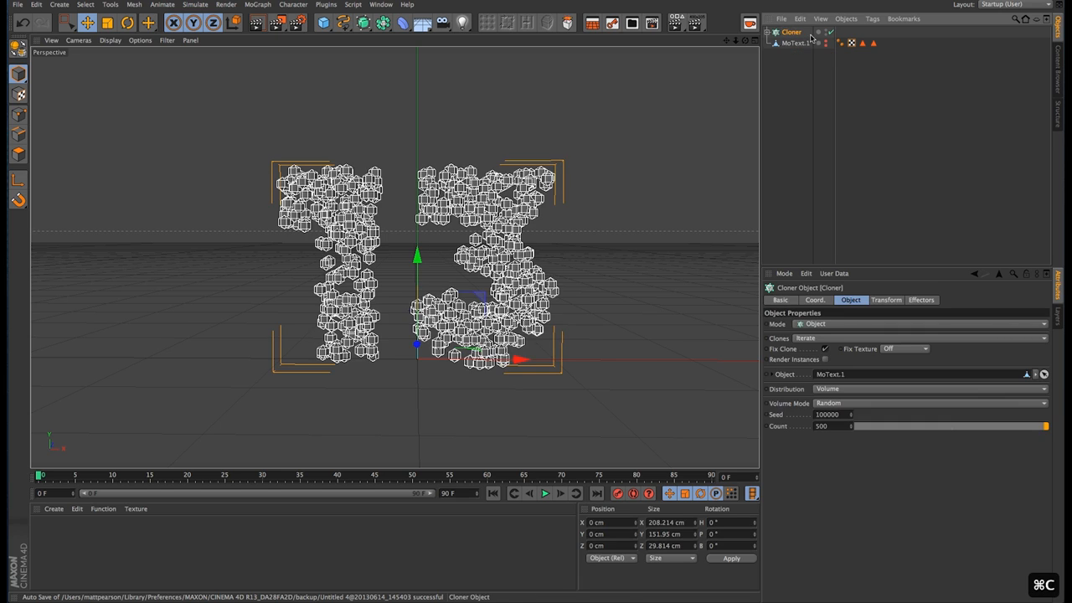
pyautogui.press('super+v')
pyautogui.doubleClick(795, 32)
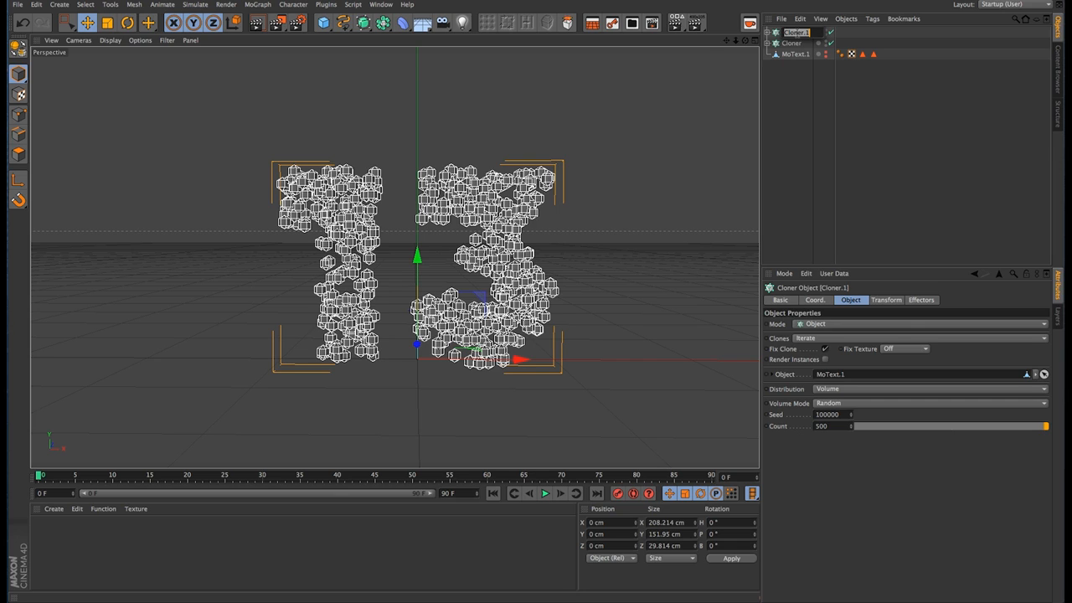
pyautogui.press('Right')
pyautogui.press('BackSpace')
pyautogui.press('BackSpace')
pyautogui.write('Cube')
pyautogui.press('Return')
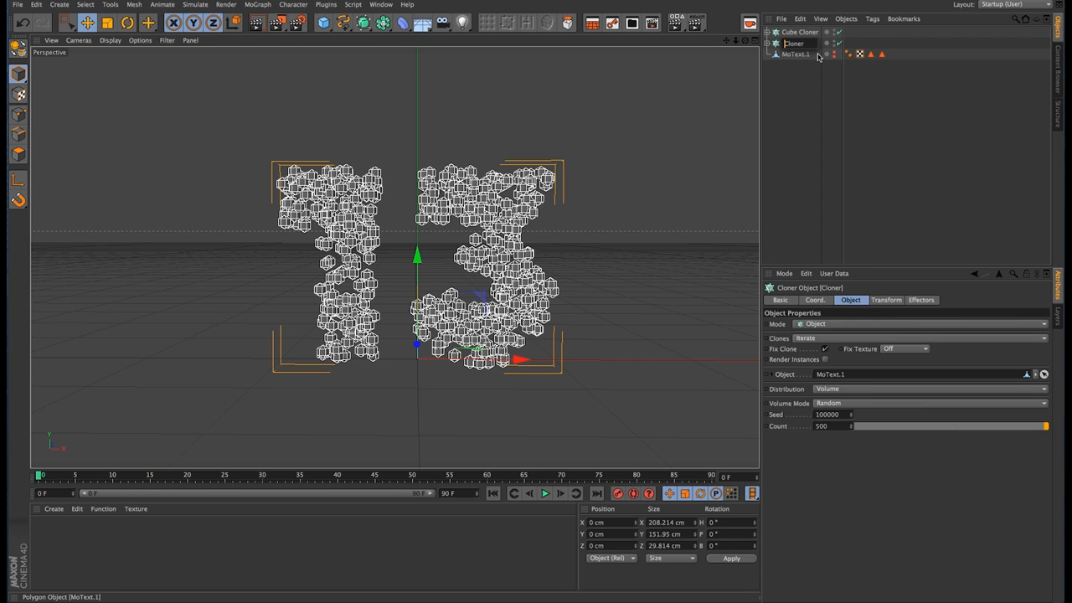
# Step: Rename the original Cloner as Sphere Cloner and hide it in the editor and renderer
pyautogui.write('Sphere')
pyautogui.press('Return')
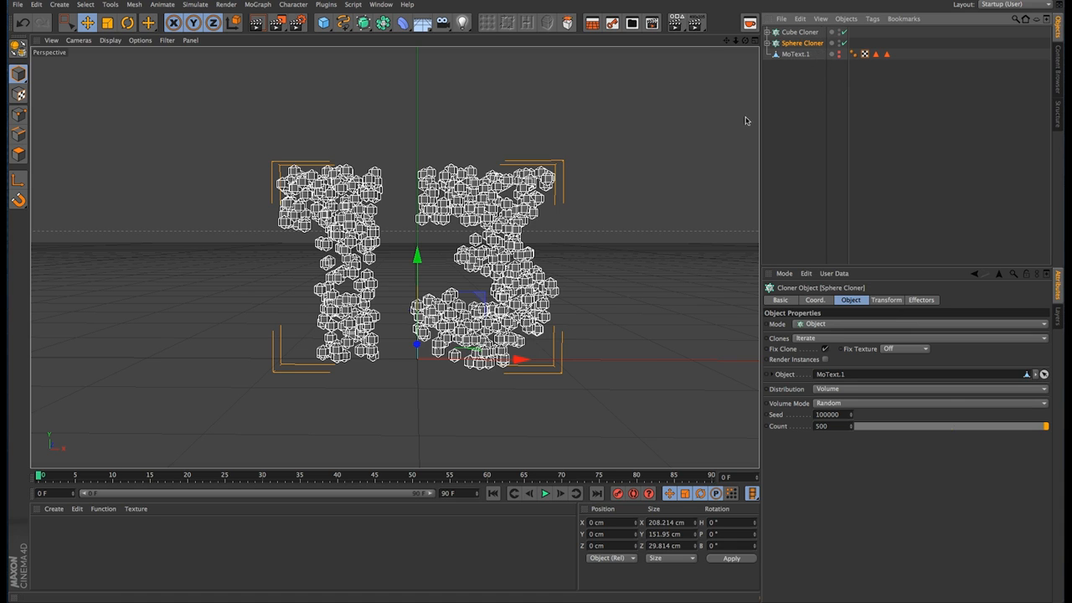
pyautogui.click(797, 76)
pyautogui.click(803, 43)
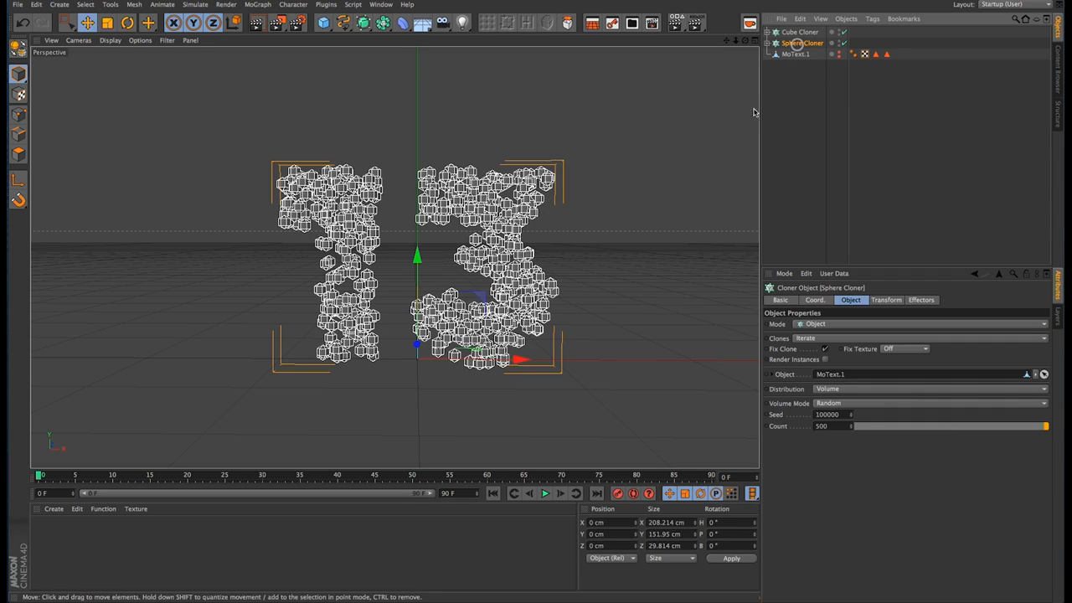
pyautogui.doubleClick(839, 41)
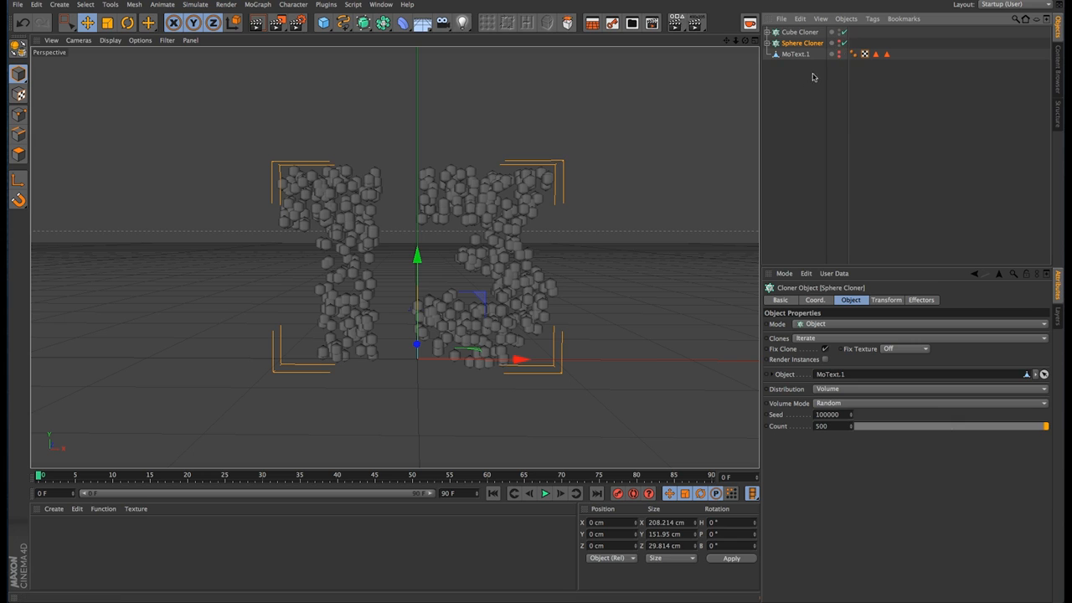
# Step: Add a cube sized 5 cm in X, Y and Z and put it in the Cube Cloner in place of the sphere
pyautogui.click(796, 32)
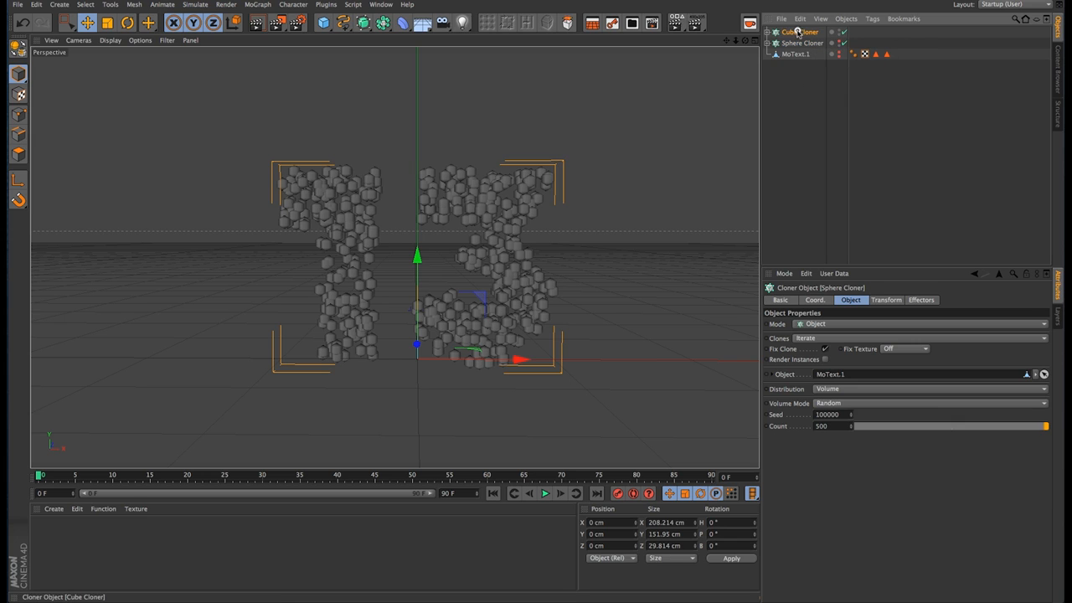
pyautogui.click(770, 33)
pyautogui.click(768, 32)
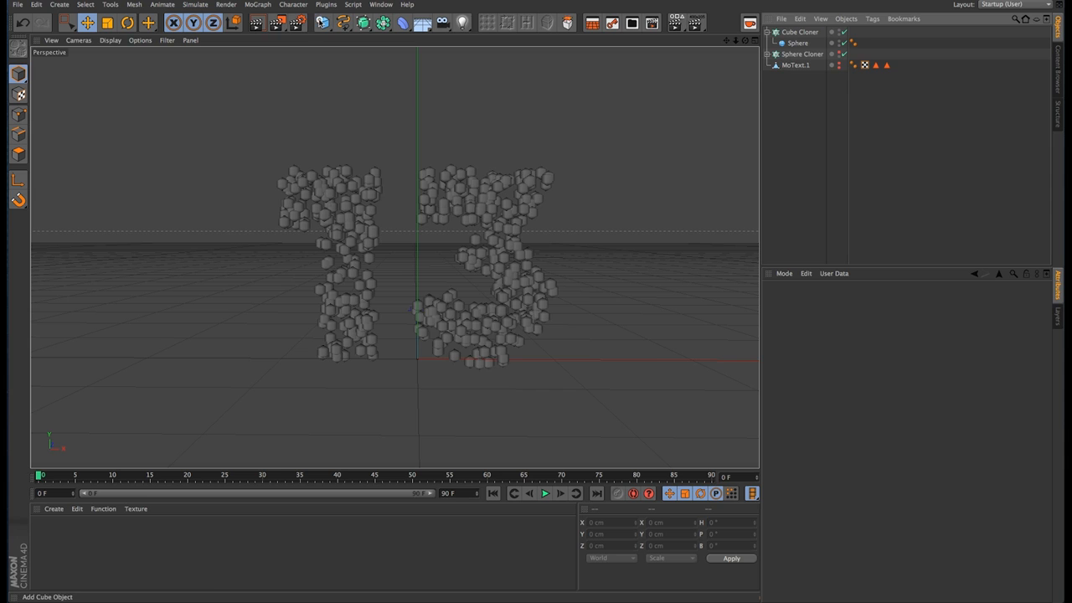
pyautogui.click(323, 23)
pyautogui.click(812, 325)
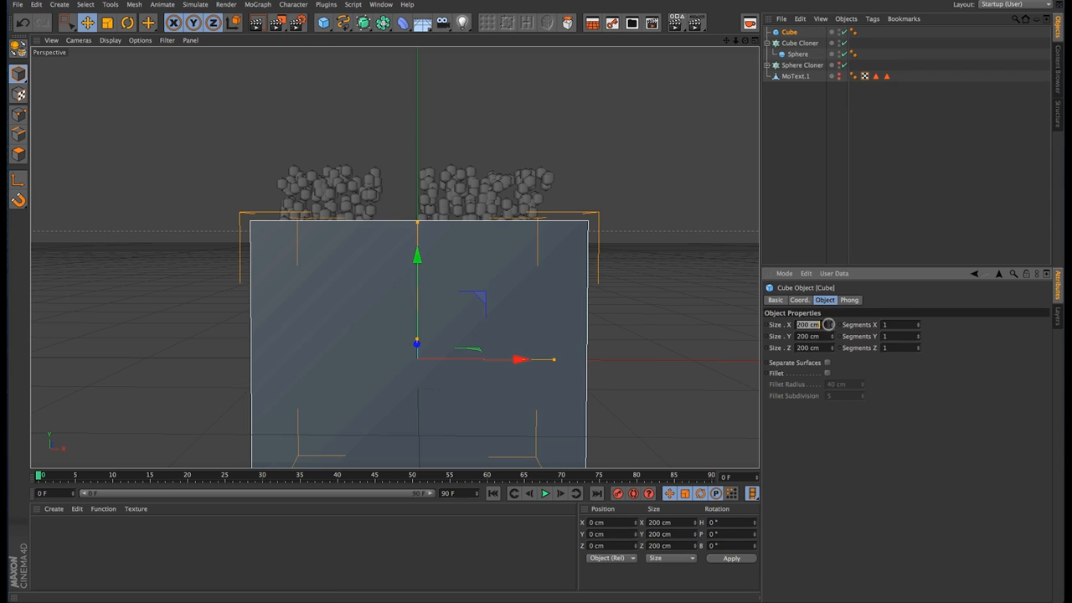
pyautogui.write('5')
pyautogui.press('Tab')
pyautogui.write('5')
pyautogui.press('Tab')
pyautogui.write('5')
pyautogui.press('Tab')
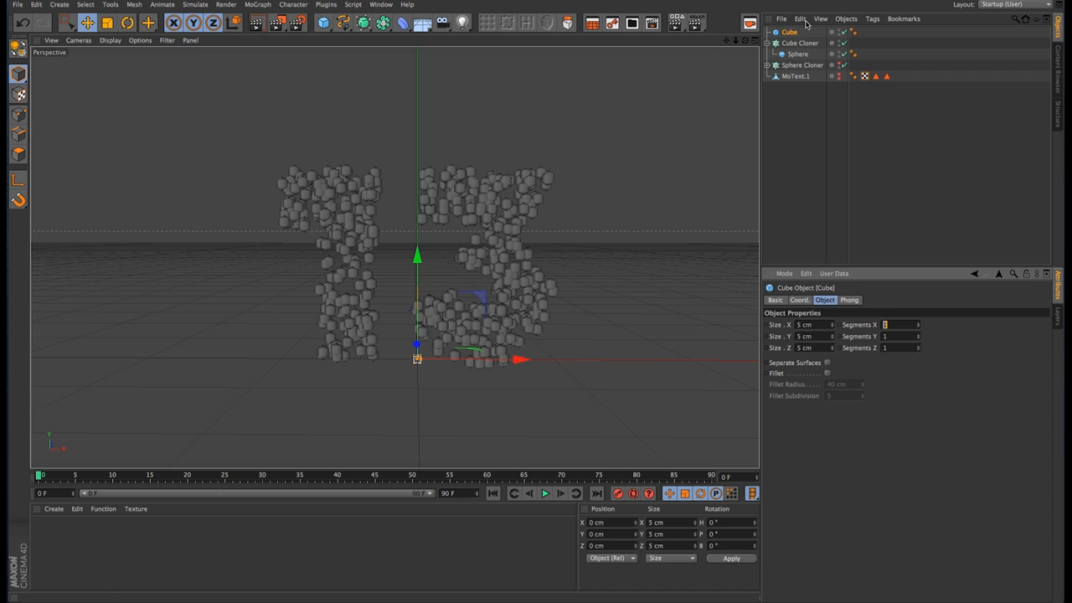
pyautogui.moveTo(789, 32); pyautogui.dragTo(824, 67)
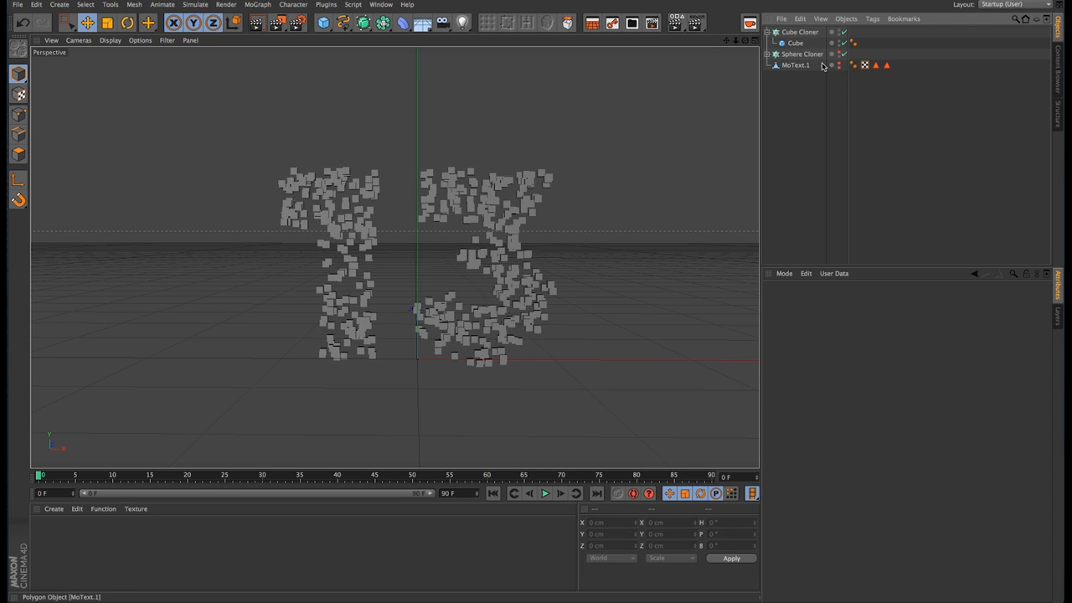
# Step: Apply a Rigid Body simulation tag to the cube inside the Cube Cloner
pyautogui.click(768, 54)
pyautogui.click(796, 42)
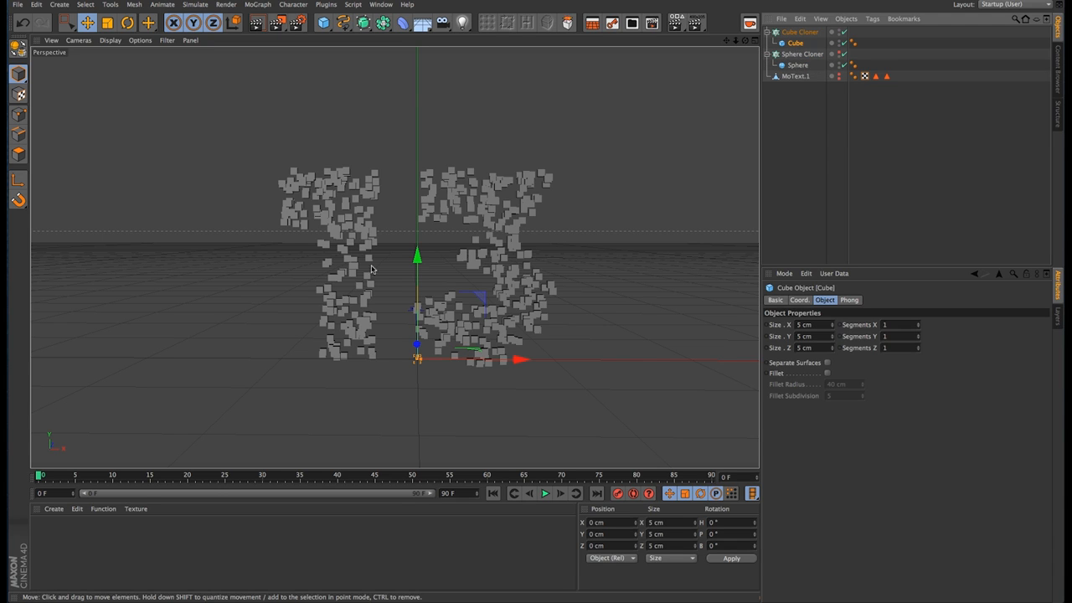
pyautogui.rightClick(793, 46)
pyautogui.moveTo(816, 54)
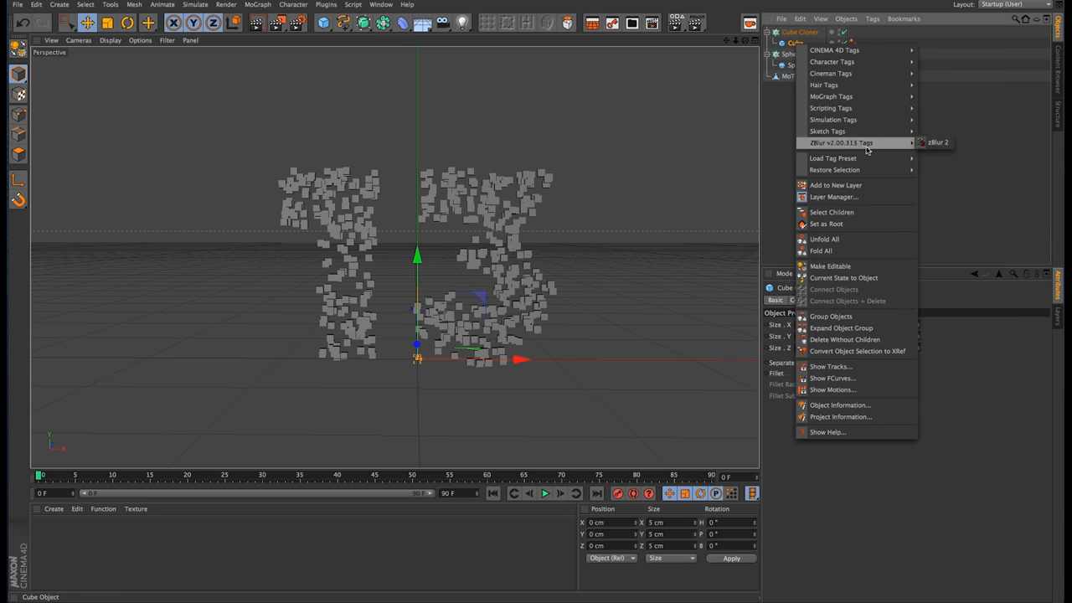
pyautogui.moveTo(835, 120)
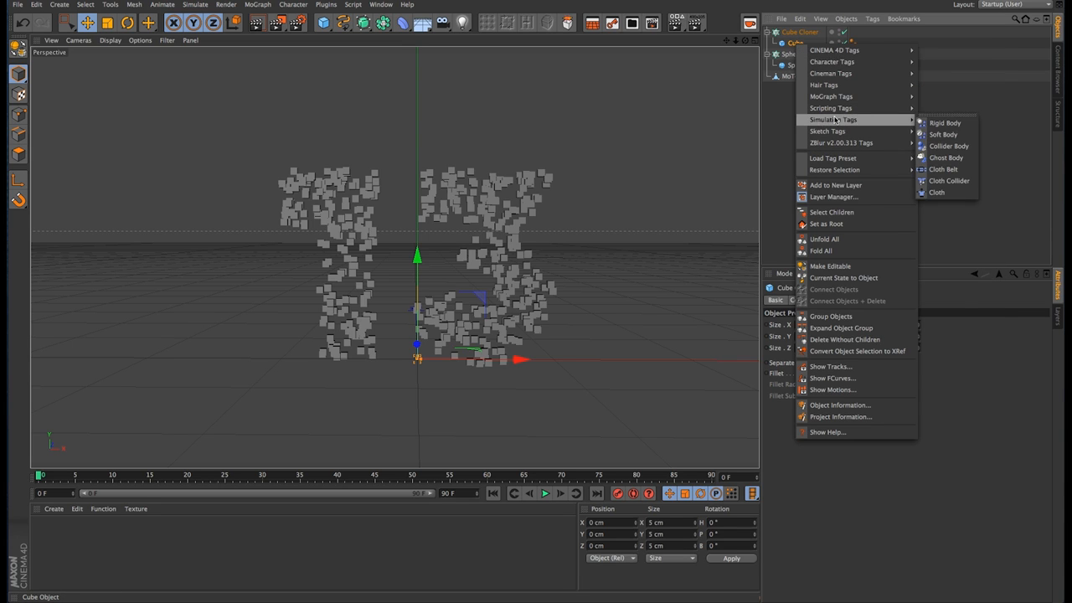
pyautogui.click(940, 123)
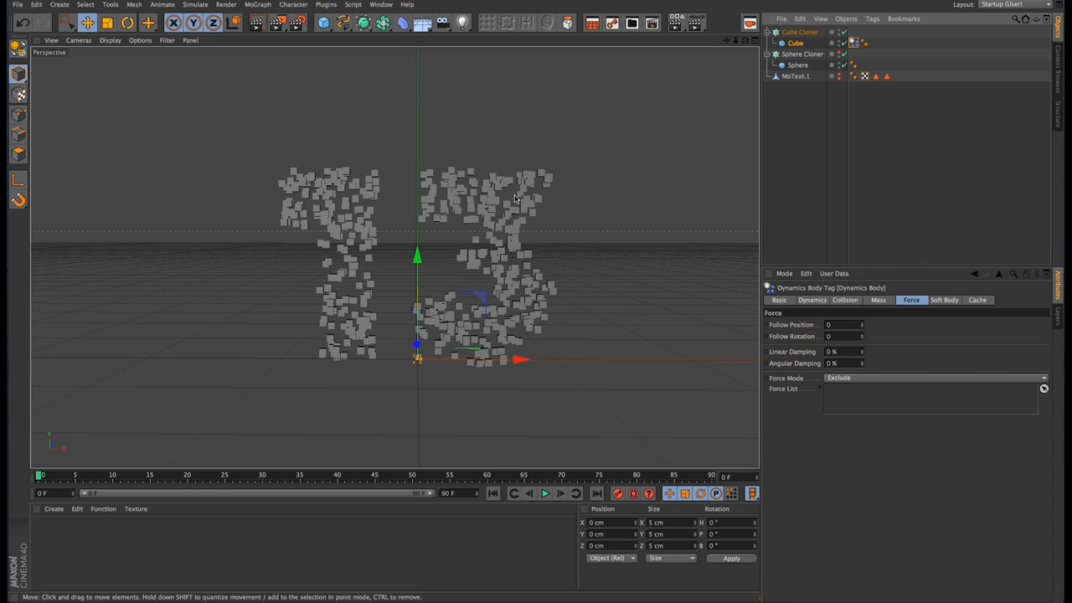
# Step: Set the cube's dynamics forces to Follow Position 10 and Follow Rotation 3
pyautogui.keyDown('alt'); pyautogui.moveTo(517, 181); pyautogui.dragTo(679, 181, button='right'); pyautogui.keyUp('alt')
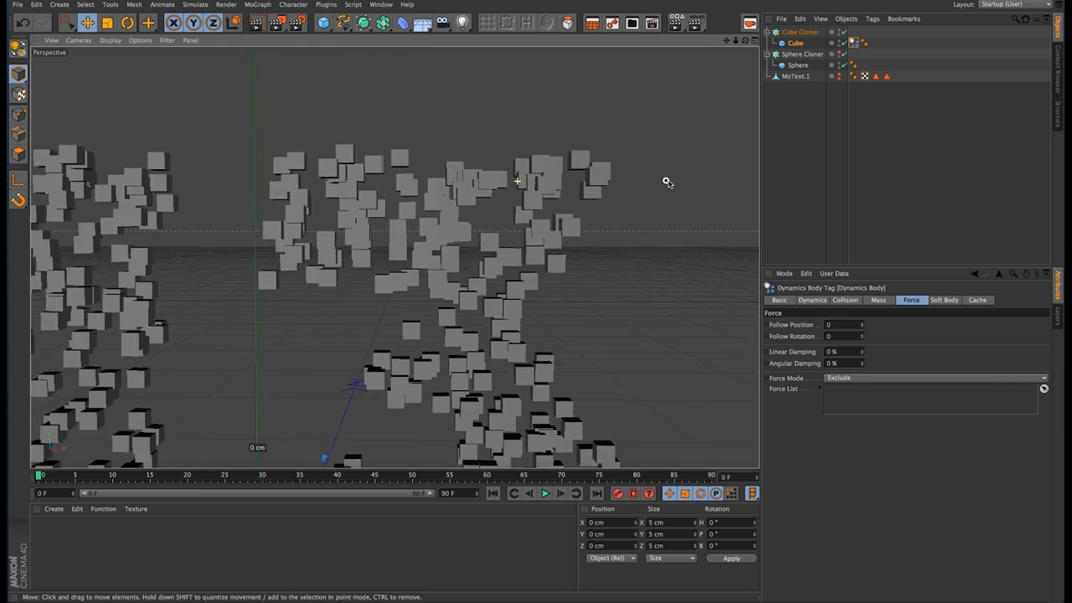
pyautogui.keyDown('alt'); pyautogui.moveTo(541, 189); pyautogui.dragTo(633, 186); pyautogui.keyUp('alt')
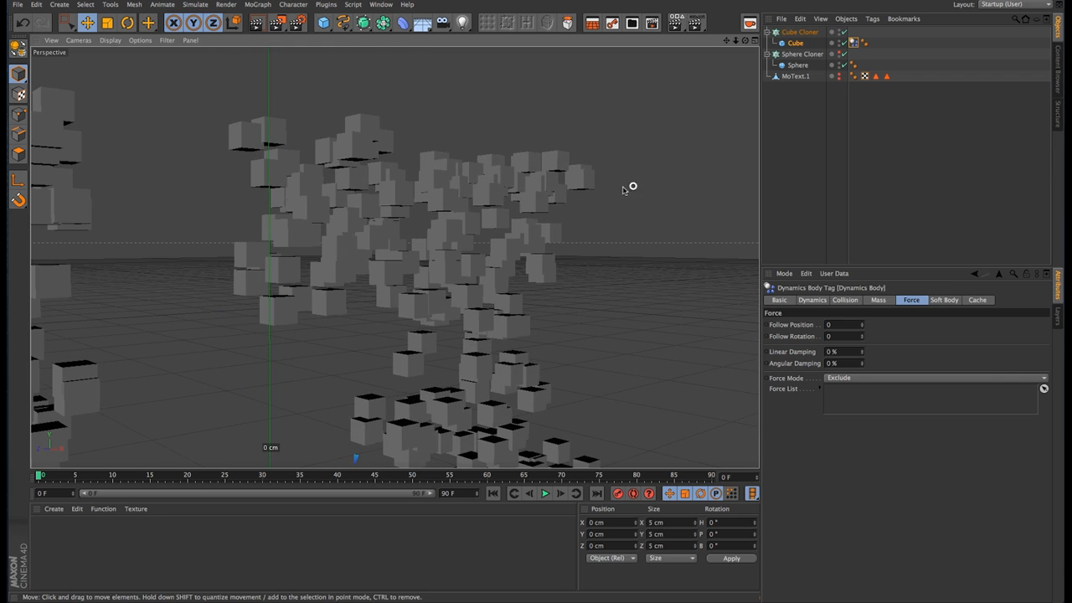
pyautogui.keyDown('alt'); pyautogui.moveTo(462, 399); pyautogui.dragTo(507, 242, button='middle'); pyautogui.keyUp('alt')
pyautogui.keyDown('alt'); pyautogui.moveTo(527, 300); pyautogui.dragTo(422, 313, button='right'); pyautogui.keyUp('alt')
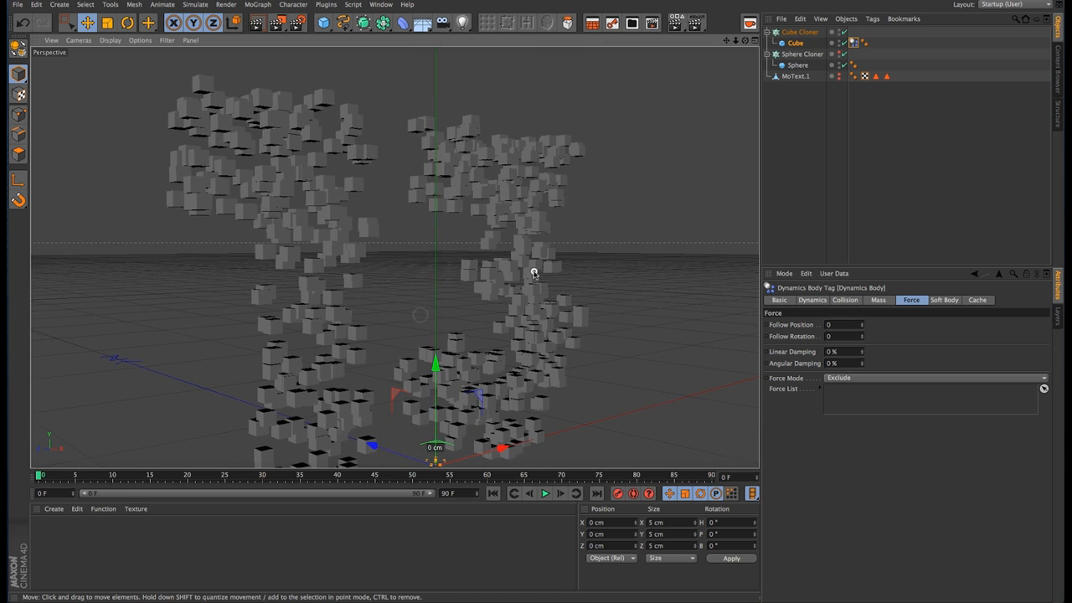
pyautogui.keyDown('alt'); pyautogui.moveTo(535, 273); pyautogui.dragTo(425, 302); pyautogui.keyUp('alt')
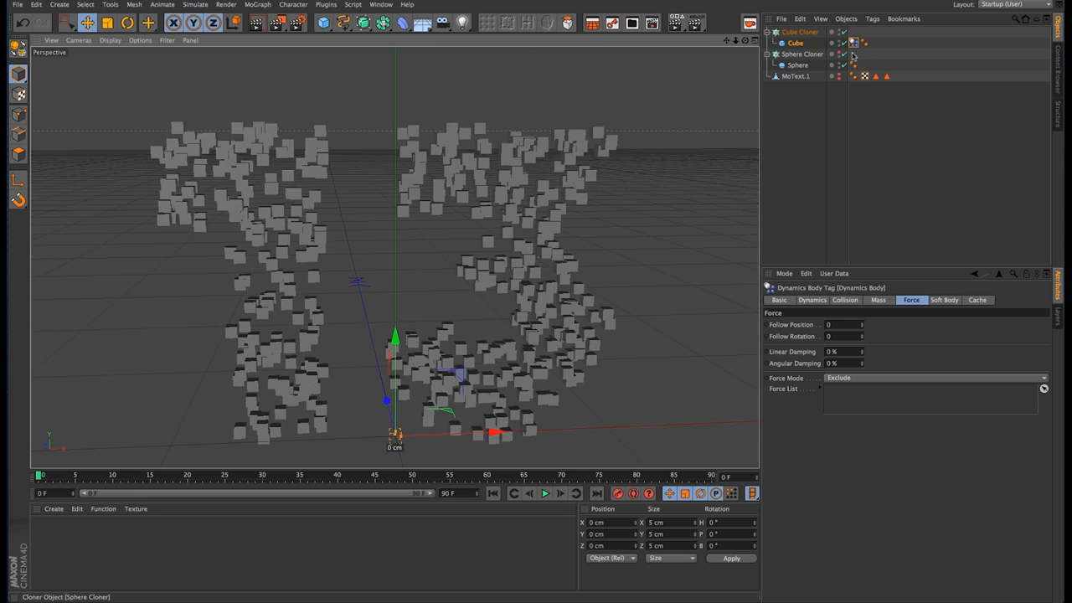
pyautogui.click(885, 303)
pyautogui.click(902, 302)
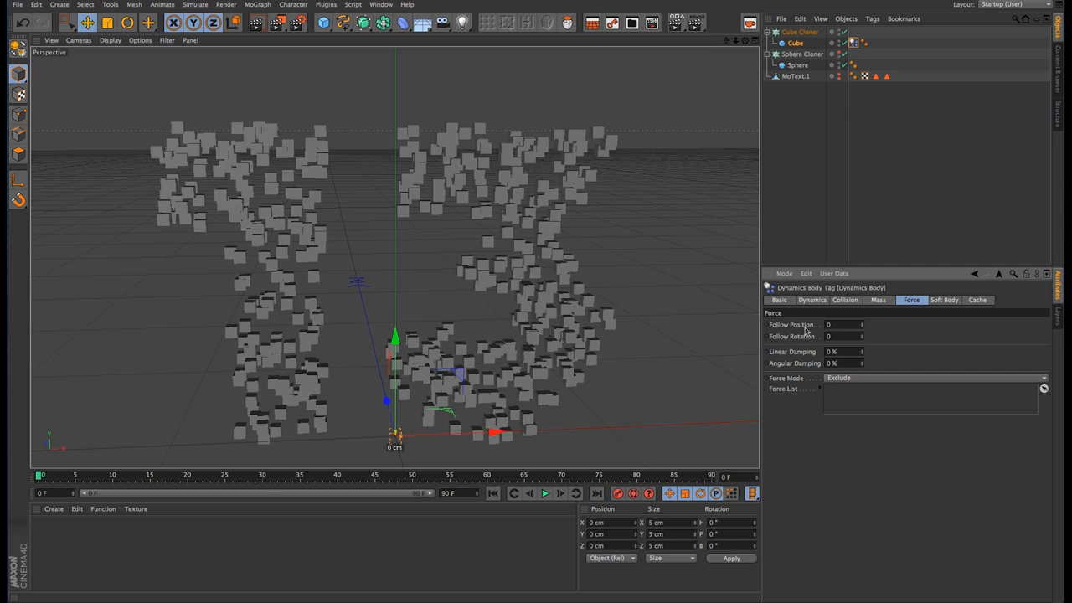
pyautogui.doubleClick(834, 325)
pyautogui.press('Tab')
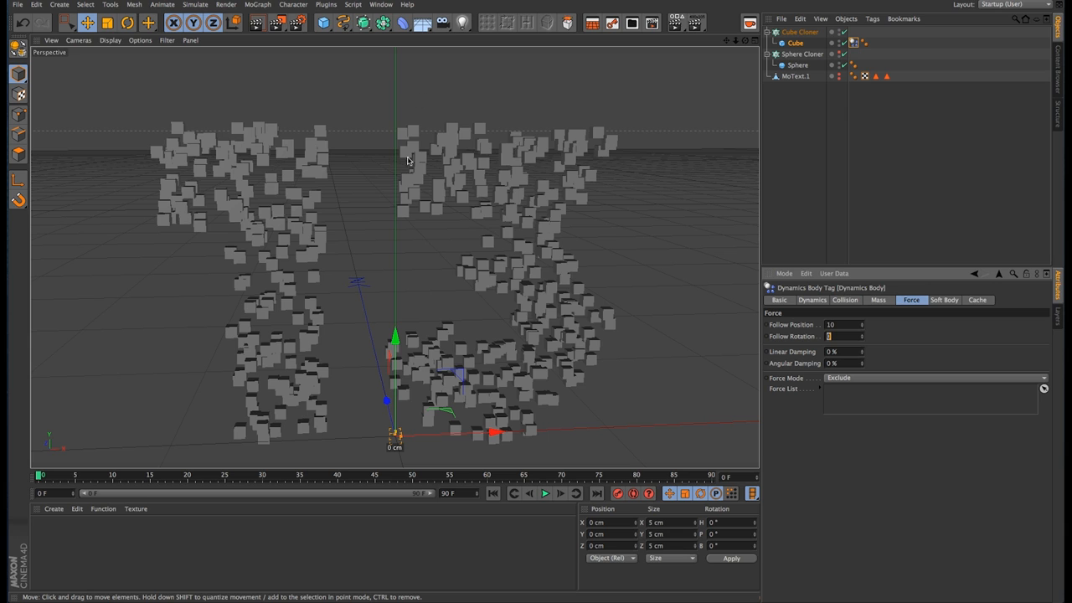
pyautogui.write('3')
# Step: Play the cube simulation, stop it at frame 71 and examine the clones from several angles
pyautogui.keyDown('alt'); pyautogui.moveTo(536, 244); pyautogui.dragTo(569, 234); pyautogui.keyUp('alt')
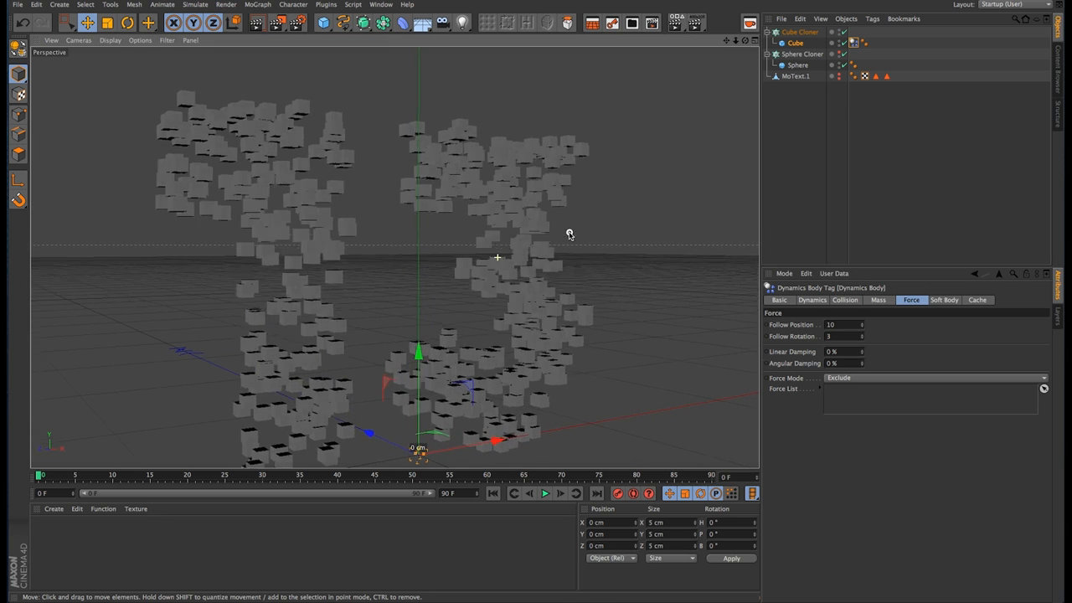
pyautogui.moveTo(531, 268)
pyautogui.keyDown('alt'); pyautogui.mouseDown()
pyautogui.moveTo(503, 271)
pyautogui.moveTo(529, 271)
pyautogui.mouseUp(); pyautogui.keyUp('alt')
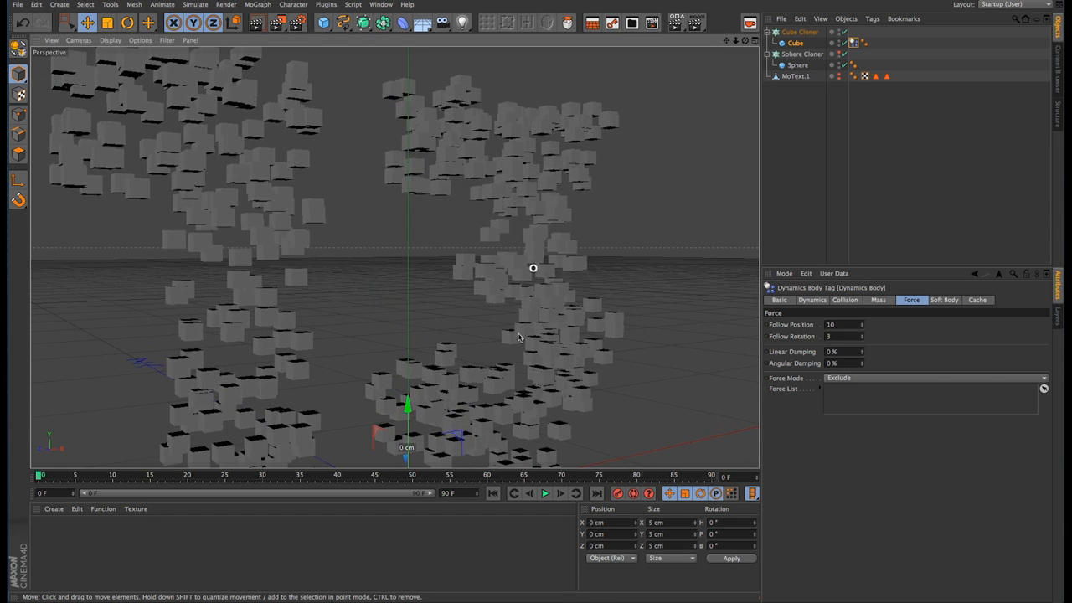
pyautogui.click(548, 494)
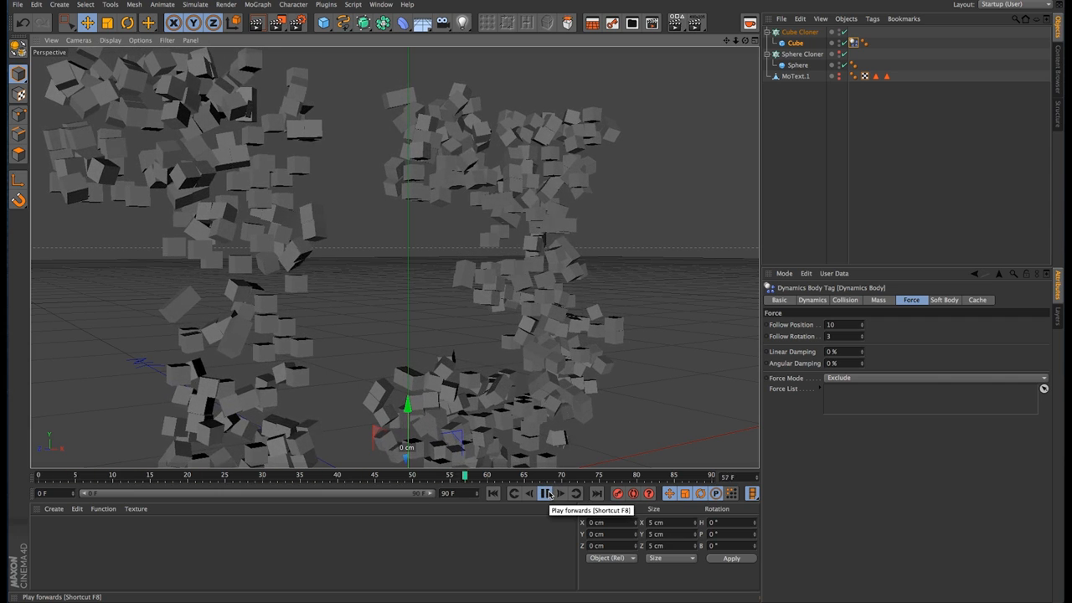
pyautogui.click(546, 494)
pyautogui.keyDown('alt'); pyautogui.moveTo(576, 356); pyautogui.dragTo(541, 409); pyautogui.keyUp('alt')
pyautogui.keyDown('alt'); pyautogui.moveTo(241, 333); pyautogui.dragTo(268, 218); pyautogui.keyUp('alt')
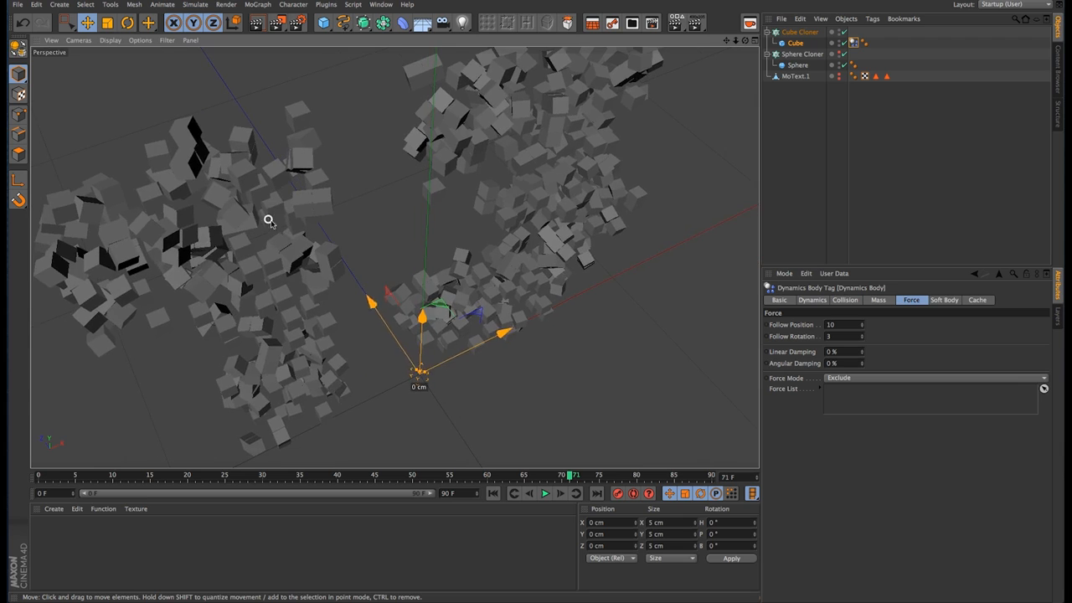
pyautogui.keyDown('alt'); pyautogui.moveTo(391, 235); pyautogui.dragTo(586, 239); pyautogui.keyUp('alt')
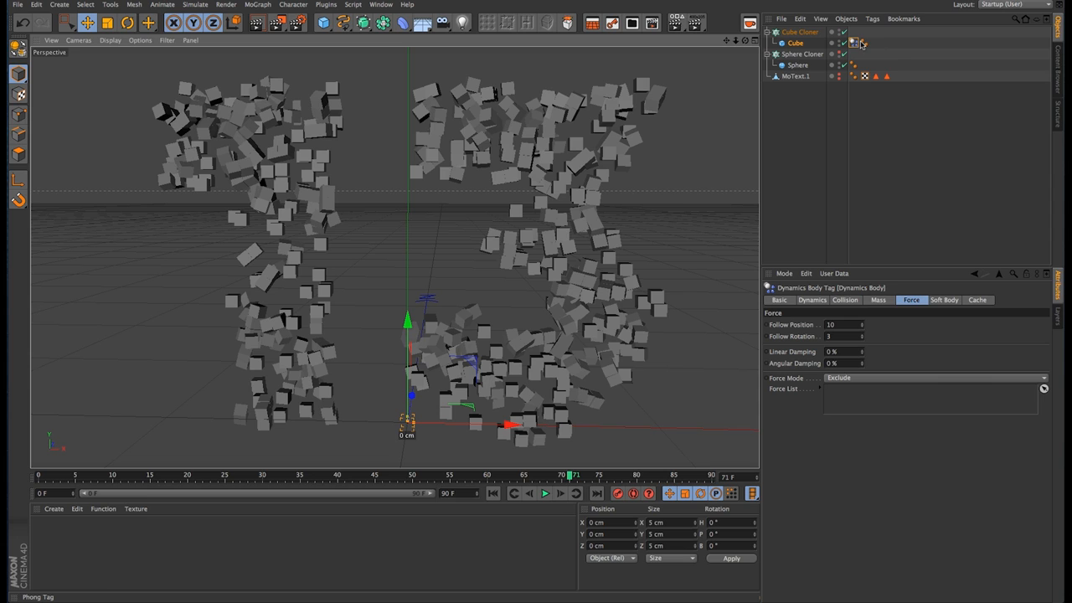
# Step: Copy the cube's Dynamics Body tag to the sphere, and show the Sphere Cloner briefly before hiding it again
pyautogui.moveTo(854, 42); pyautogui.dragTo(821, 67)
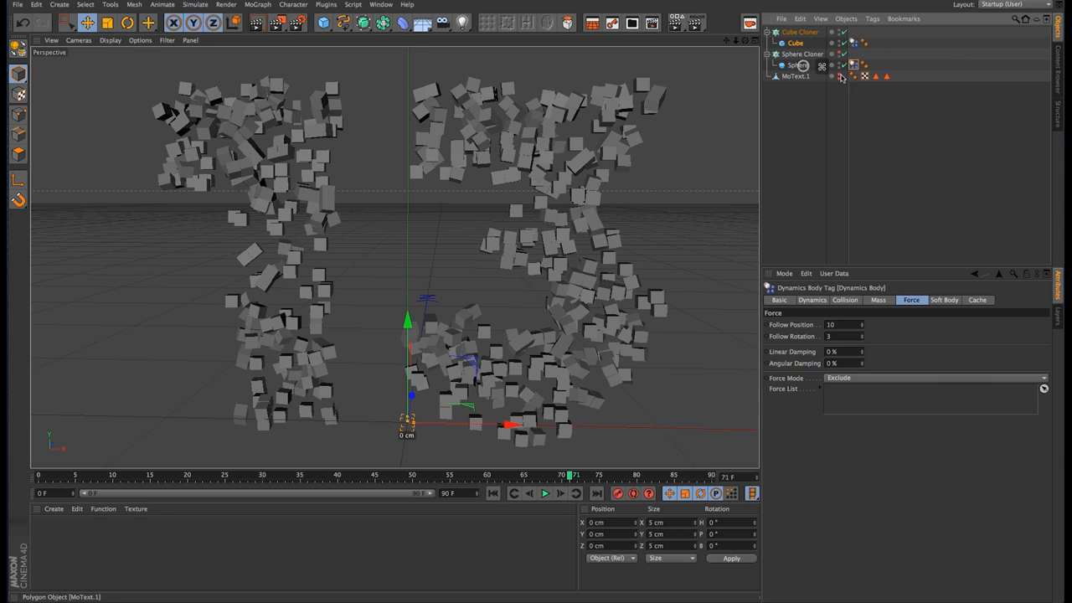
pyautogui.click(798, 54)
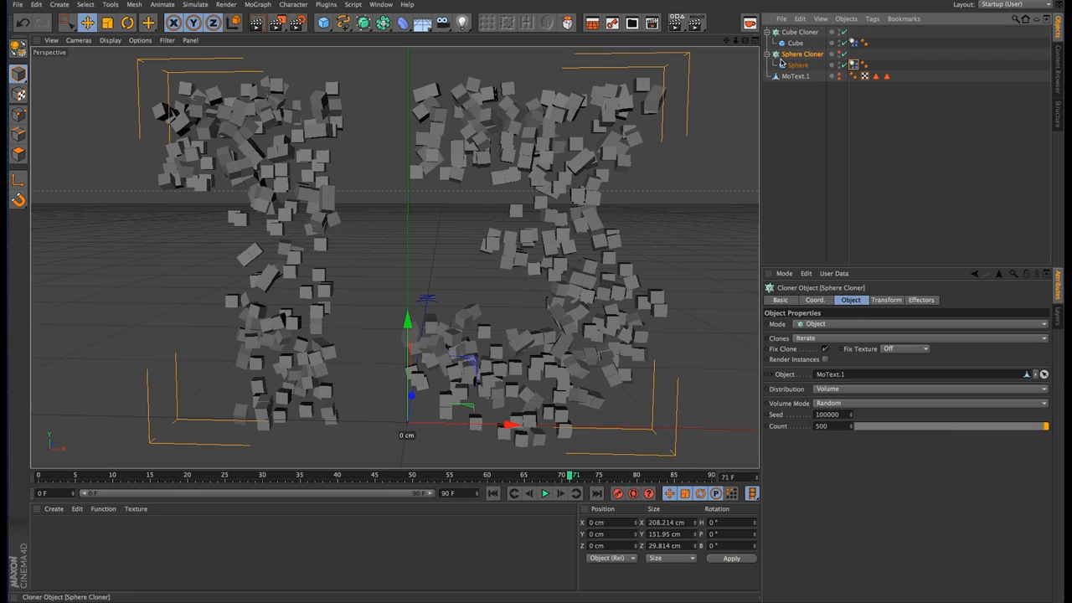
pyautogui.click(842, 53)
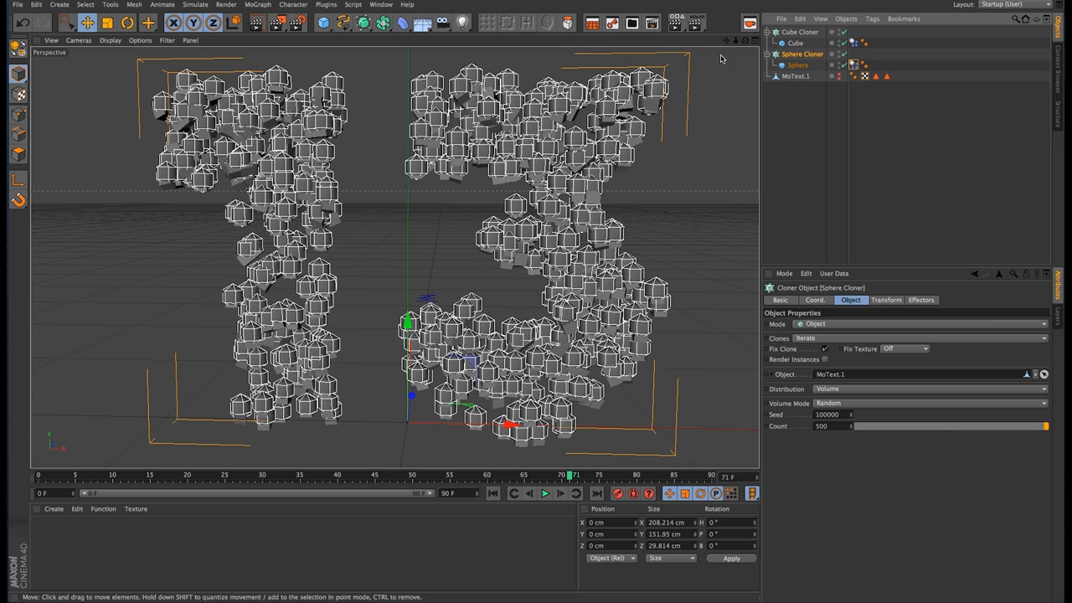
pyautogui.click(833, 53)
pyautogui.click(833, 53)
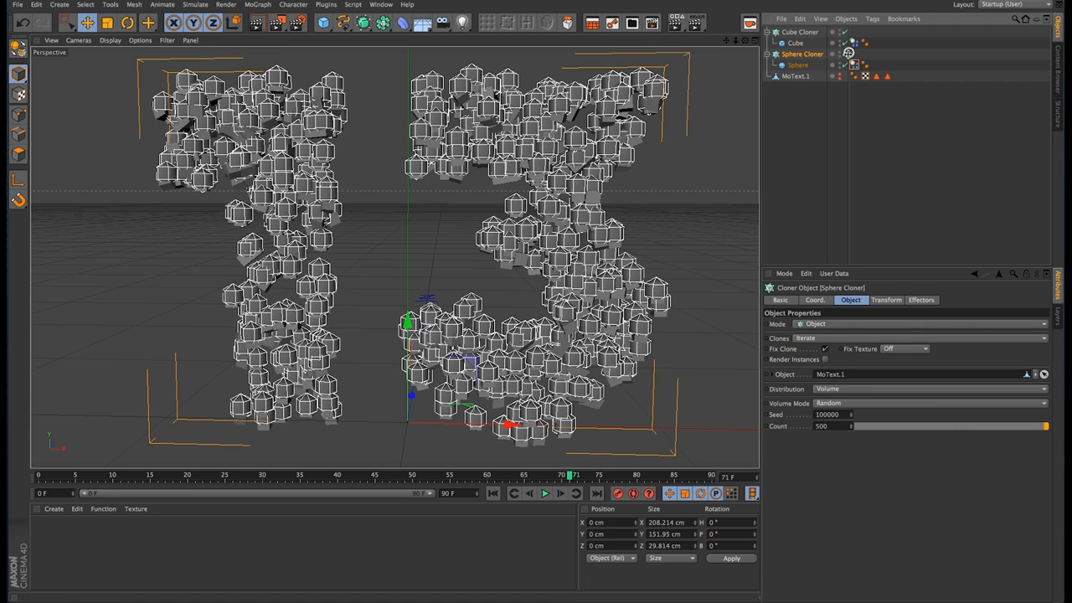
pyautogui.click(834, 53)
# Step: Set the Cube Cloner's transform scale to 0.01 in X, Y and Z and advance the timeline one frame
pyautogui.click(800, 32)
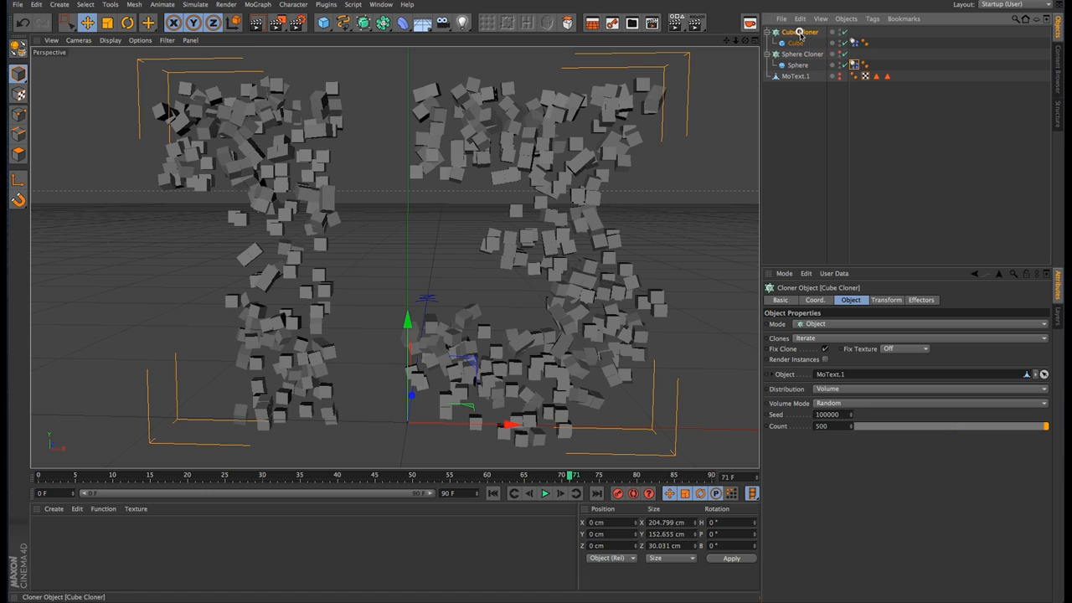
pyautogui.click(881, 300)
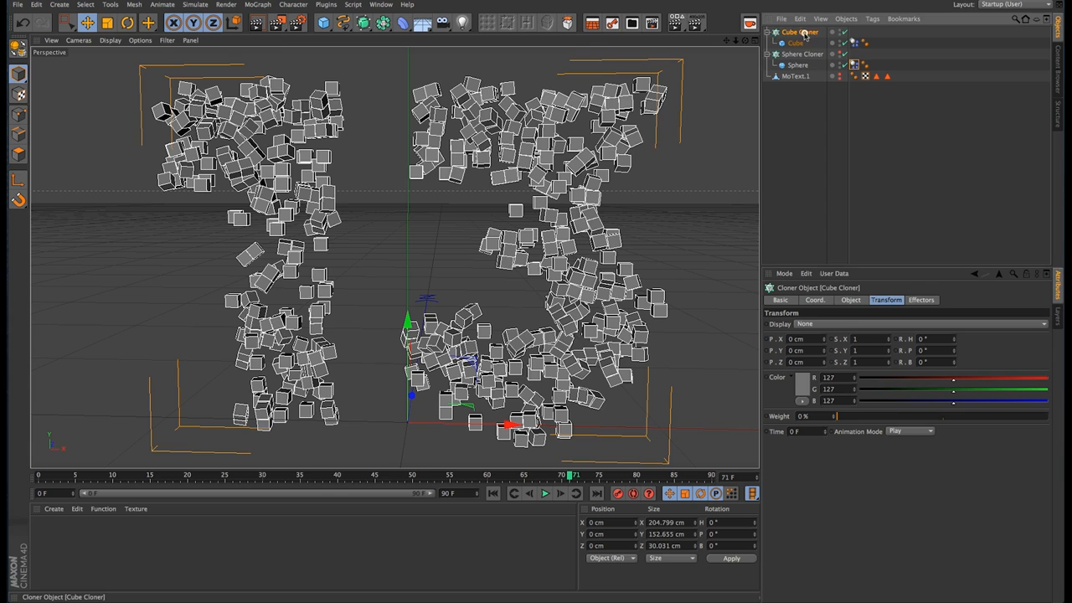
pyautogui.click(868, 338)
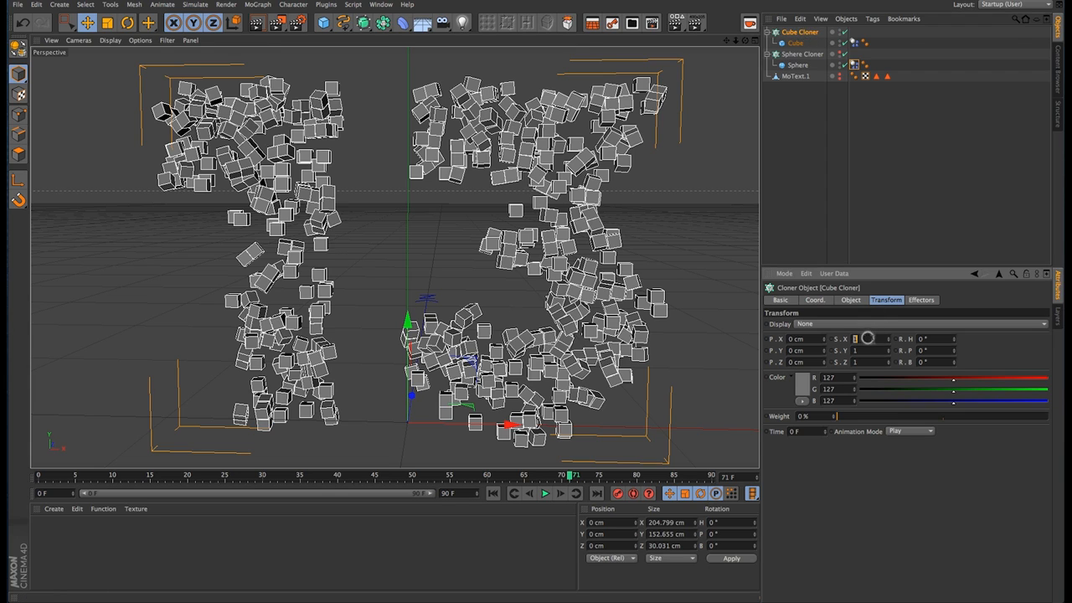
pyautogui.press('Tab')
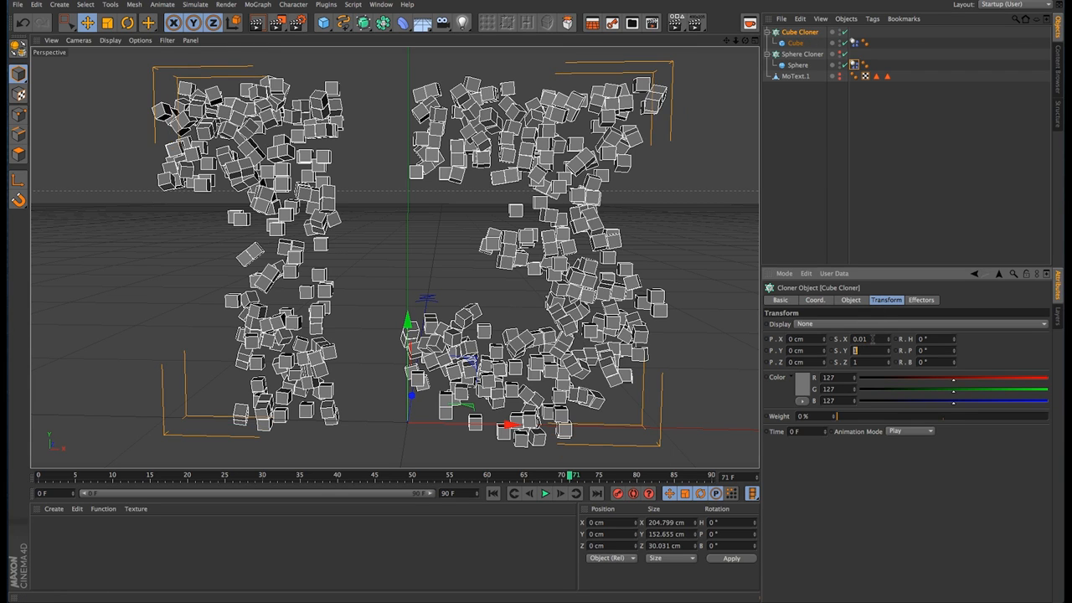
pyautogui.write('0.01')
pyautogui.press('Tab')
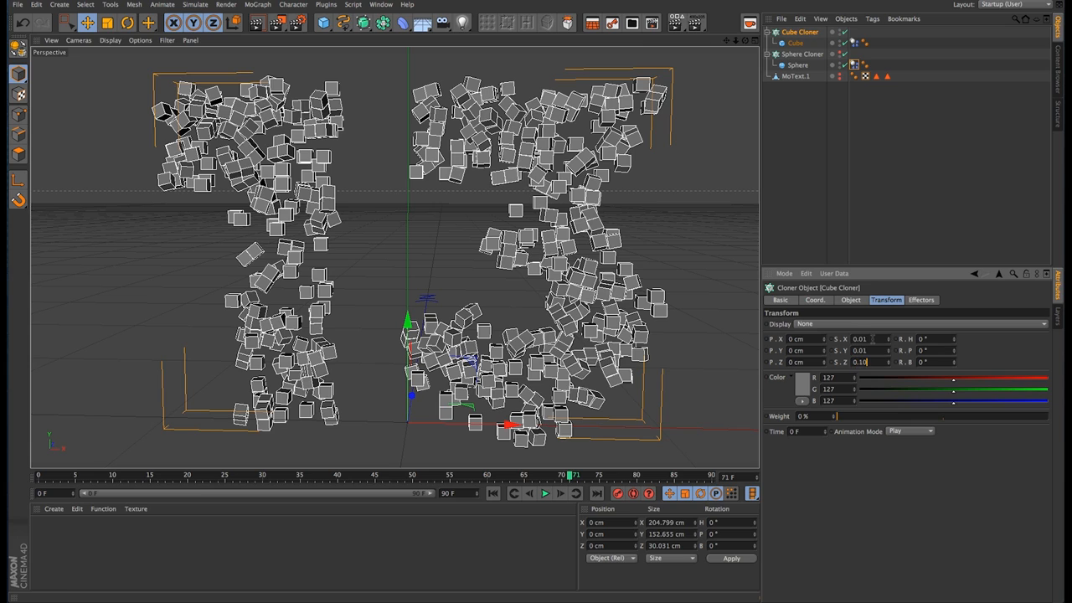
pyautogui.press('Tab')
pyautogui.click(871, 361)
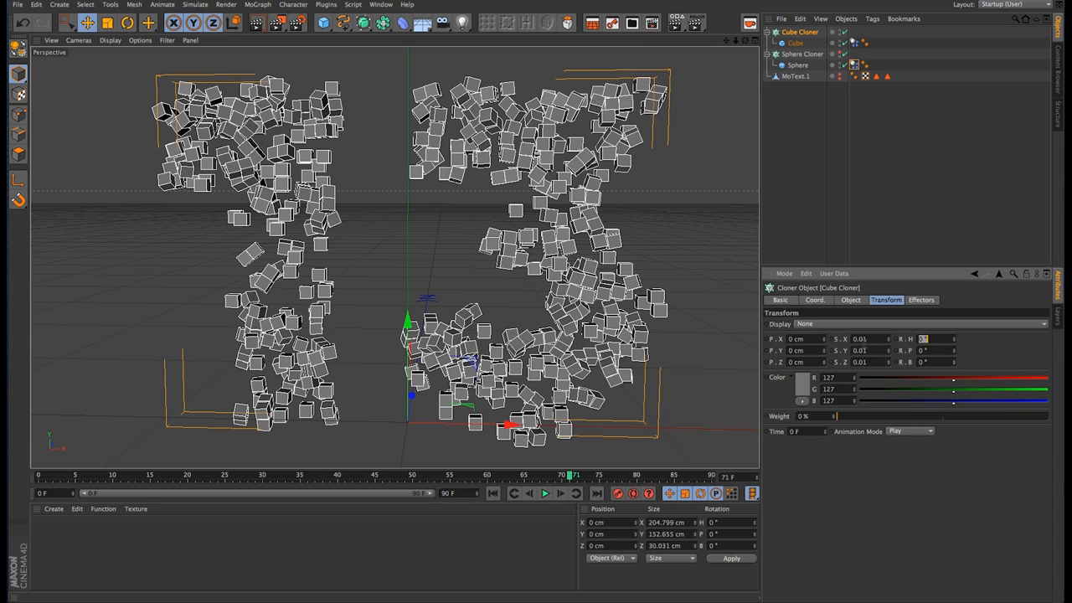
pyautogui.click(560, 495)
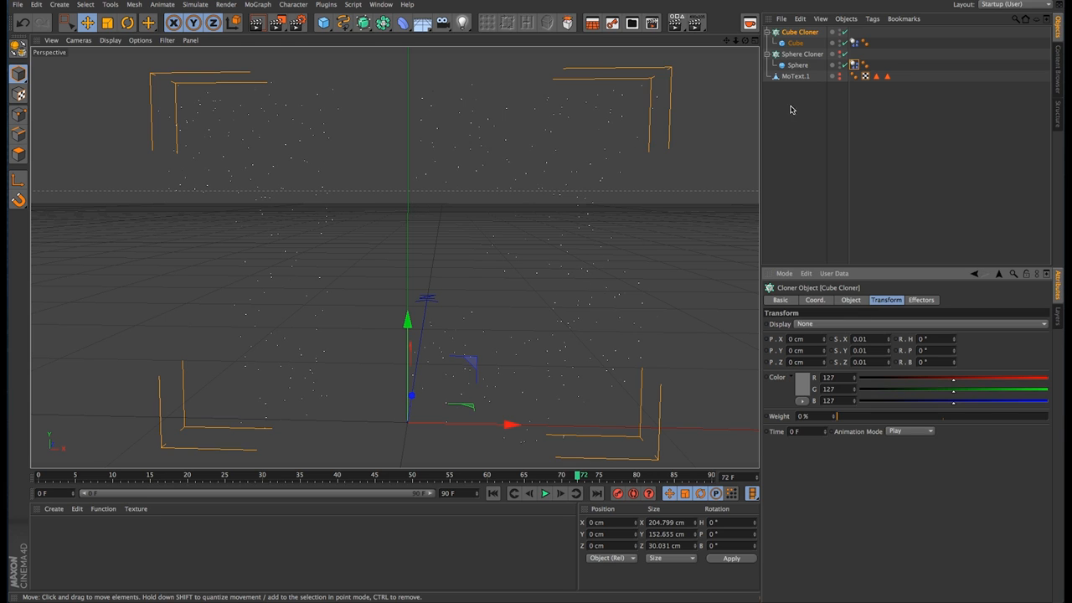
# Step: Make the Sphere Cloner visible again in the editor and renderer
pyautogui.click(843, 54)
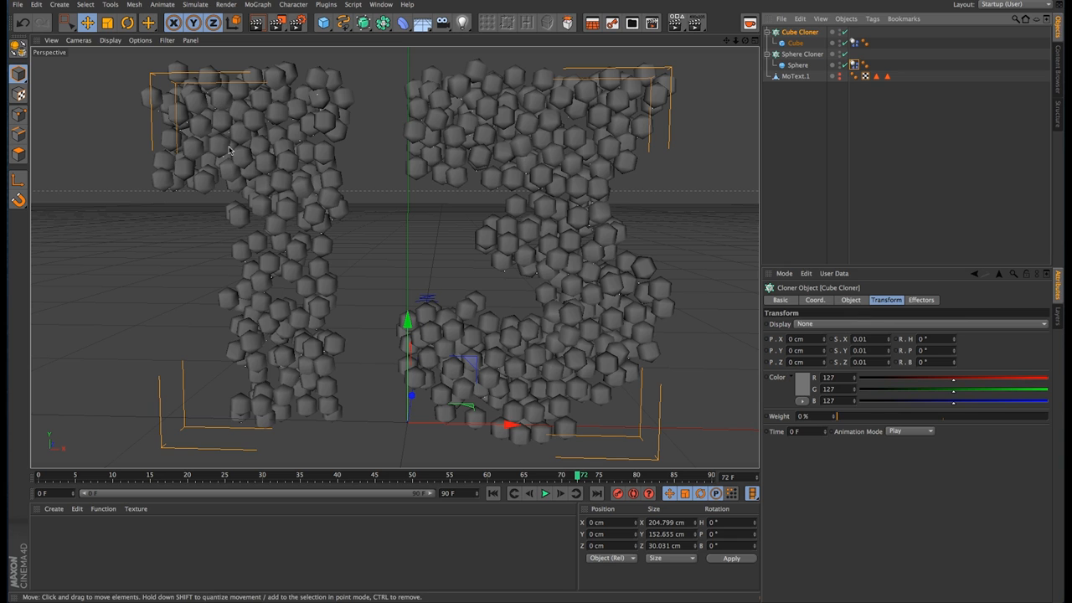
pyautogui.scroll(-5, 522, 152)
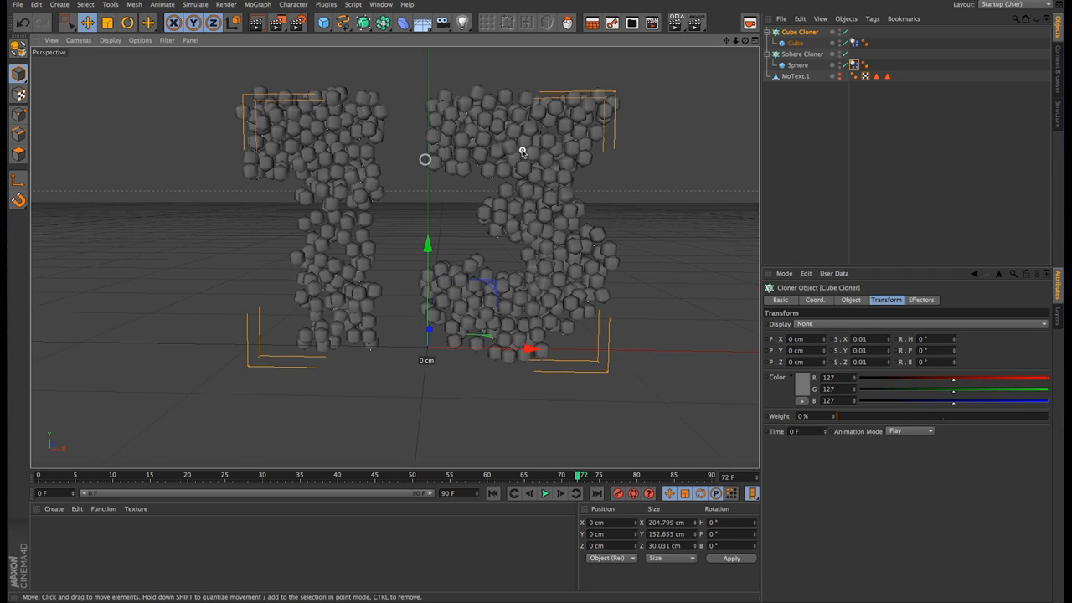
pyautogui.keyDown('alt'); pyautogui.moveTo(522, 151); pyautogui.dragTo(517, 192, button='middle'); pyautogui.keyUp('alt')
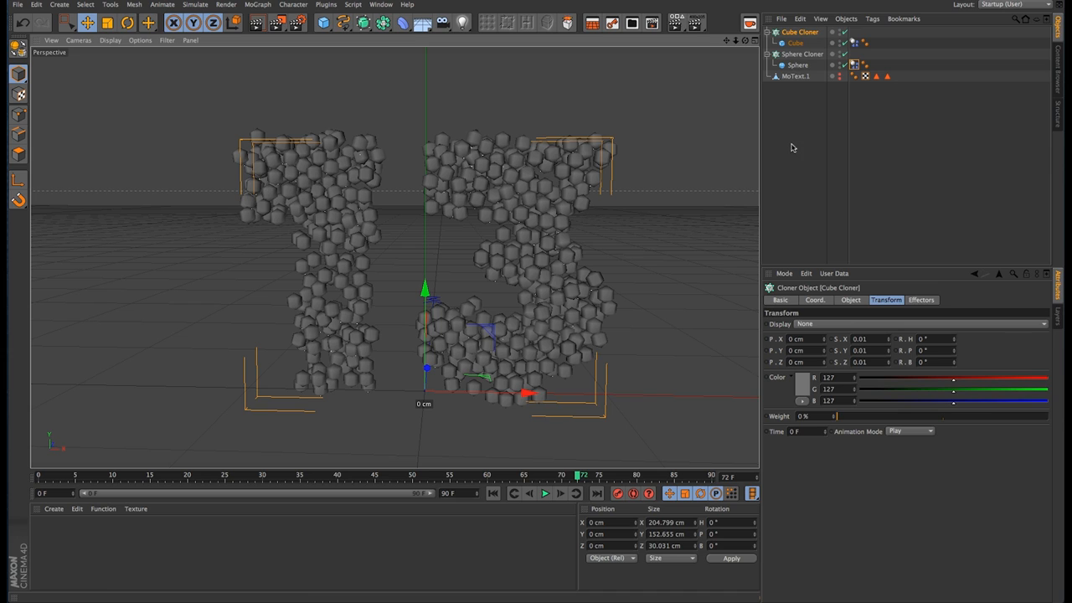
# Step: Add a Plain effector to the scene
pyautogui.click(258, 5)
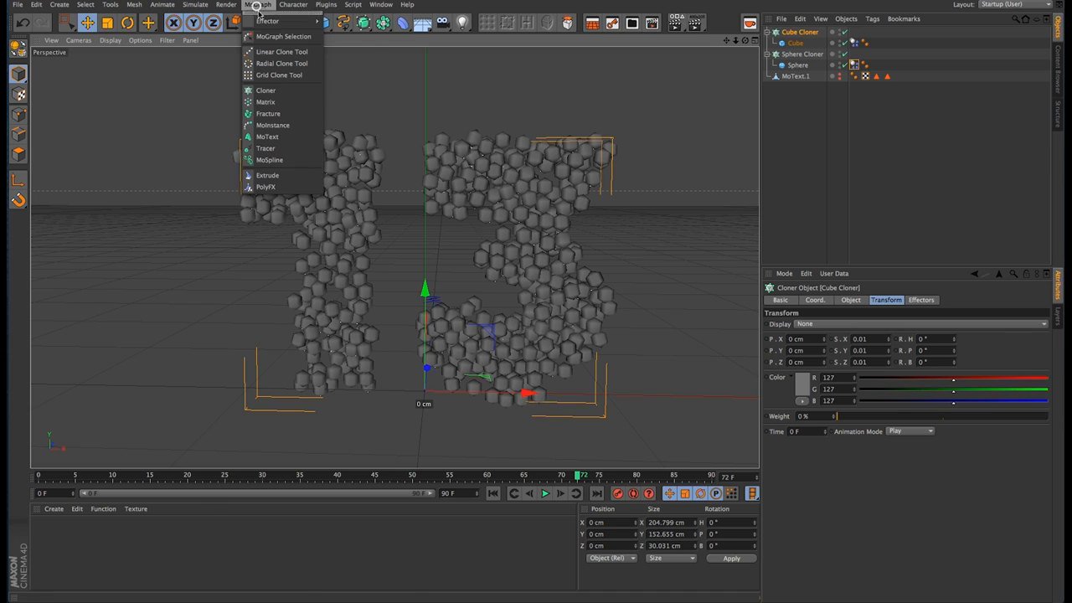
pyautogui.moveTo(310, 22)
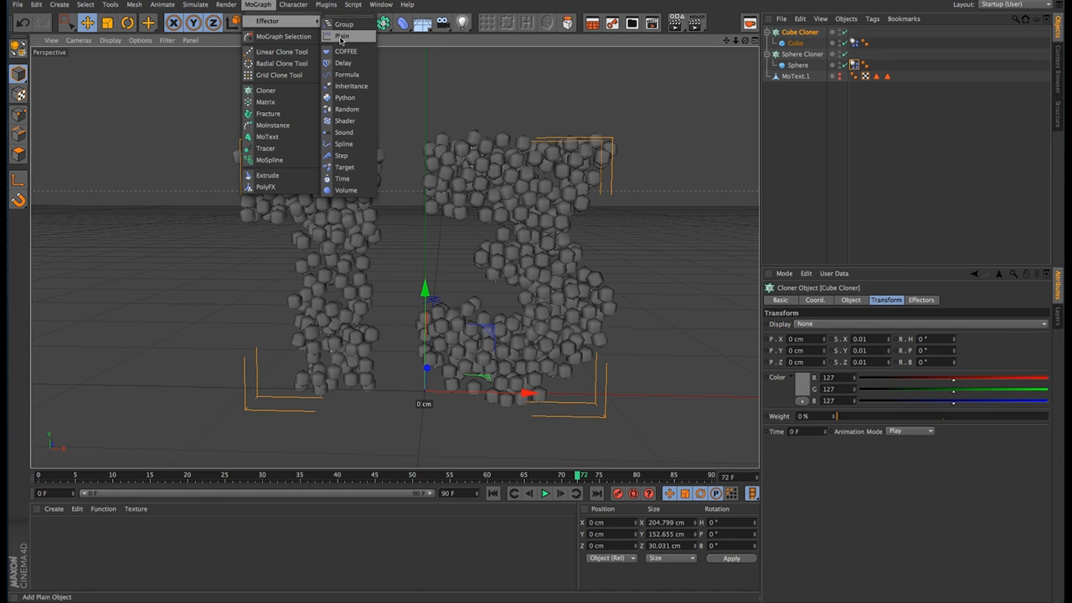
pyautogui.click(341, 37)
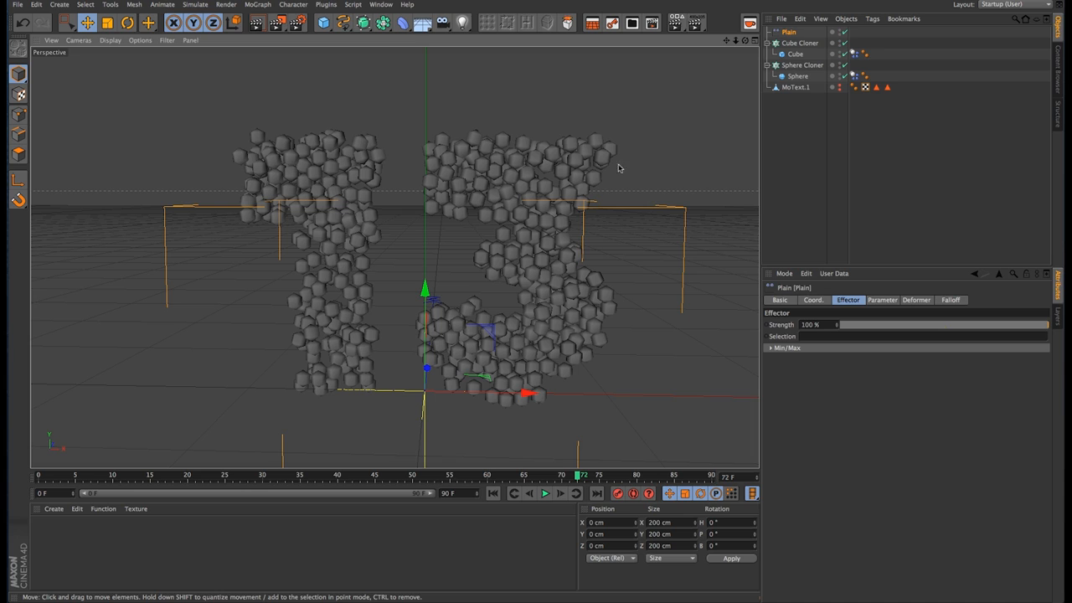
pyautogui.click(791, 34)
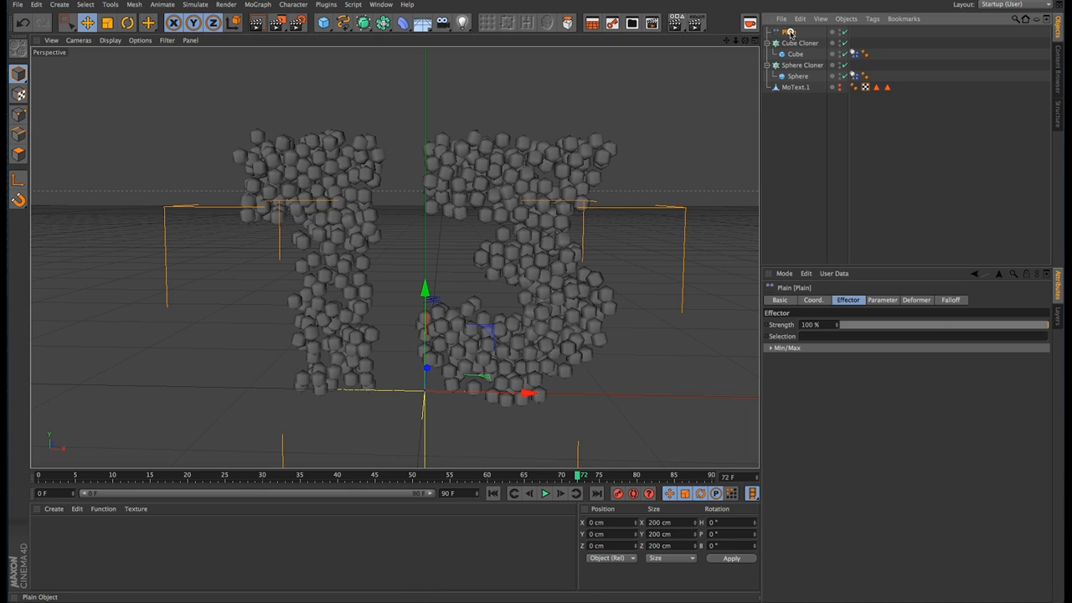
# Step: Set the Plain effector's falloff shape to Sphere and its falloff value to 0%
pyautogui.click(952, 300)
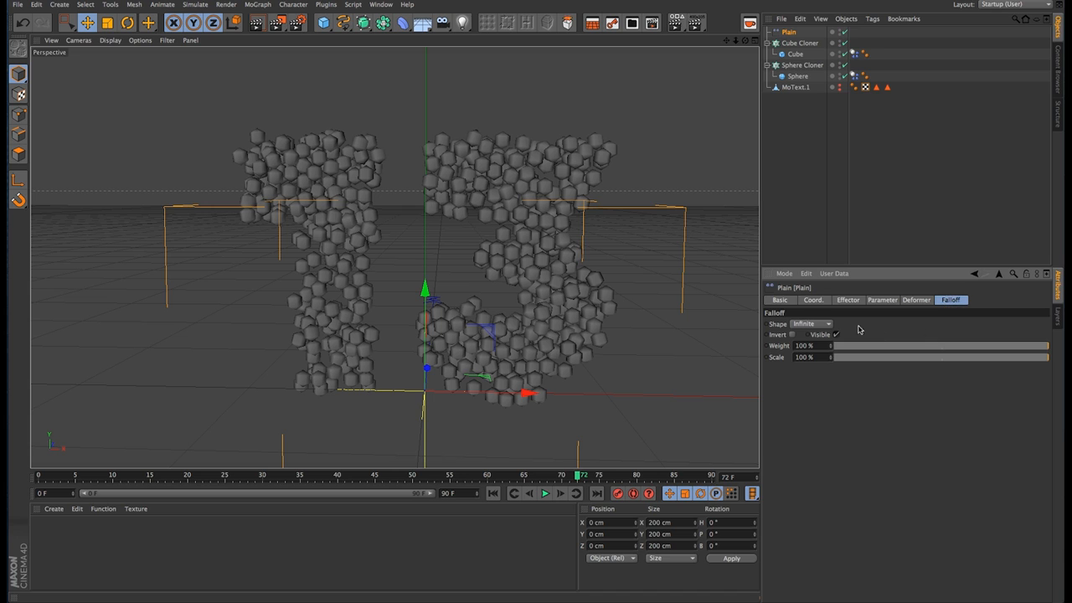
pyautogui.click(822, 326)
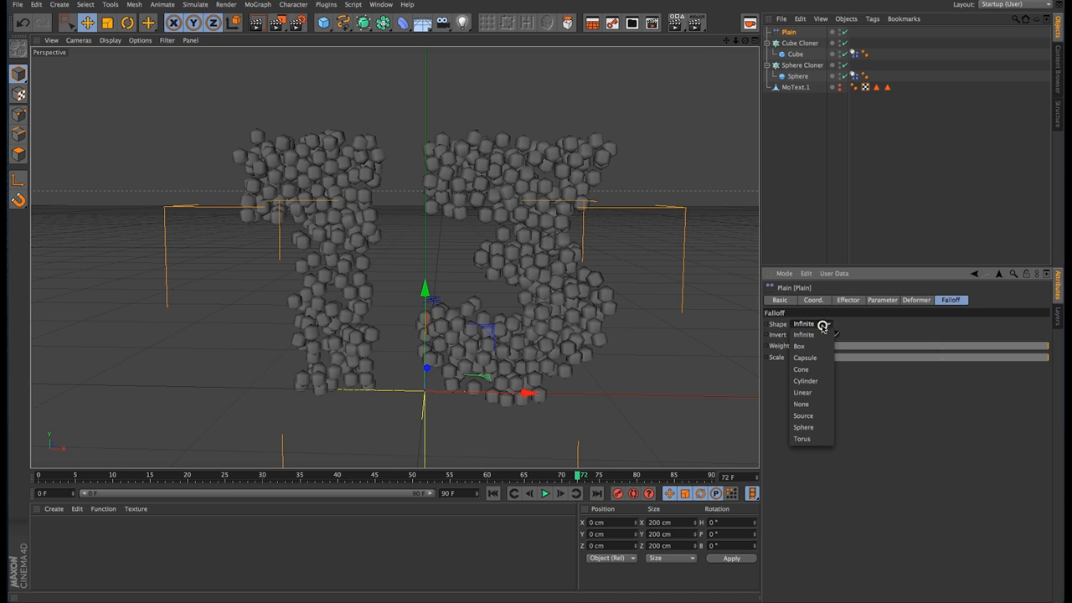
pyautogui.click(819, 428)
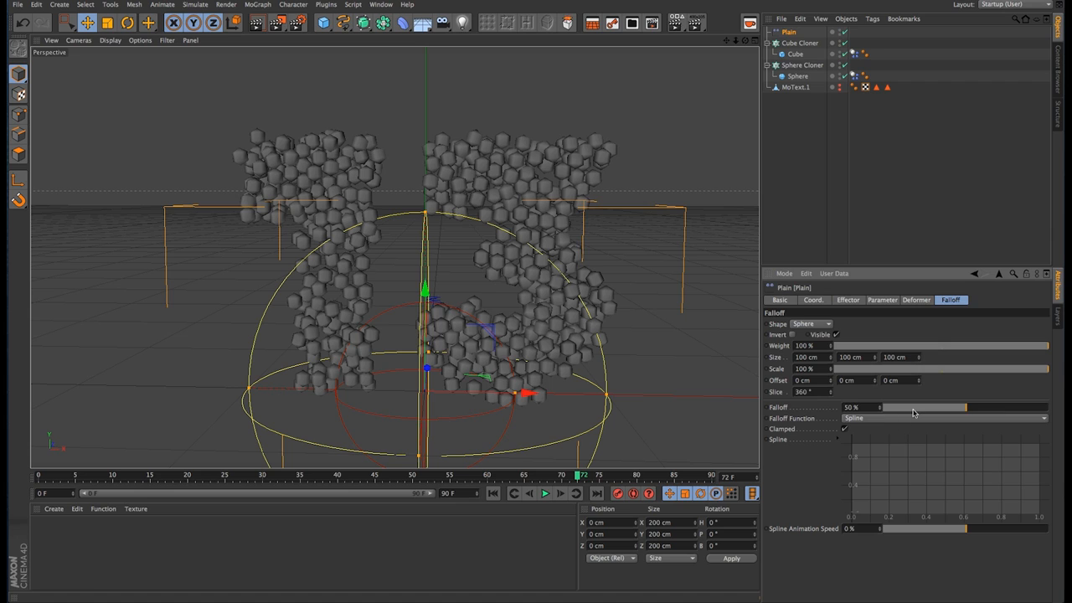
pyautogui.moveTo(915, 409); pyautogui.dragTo(880, 408)
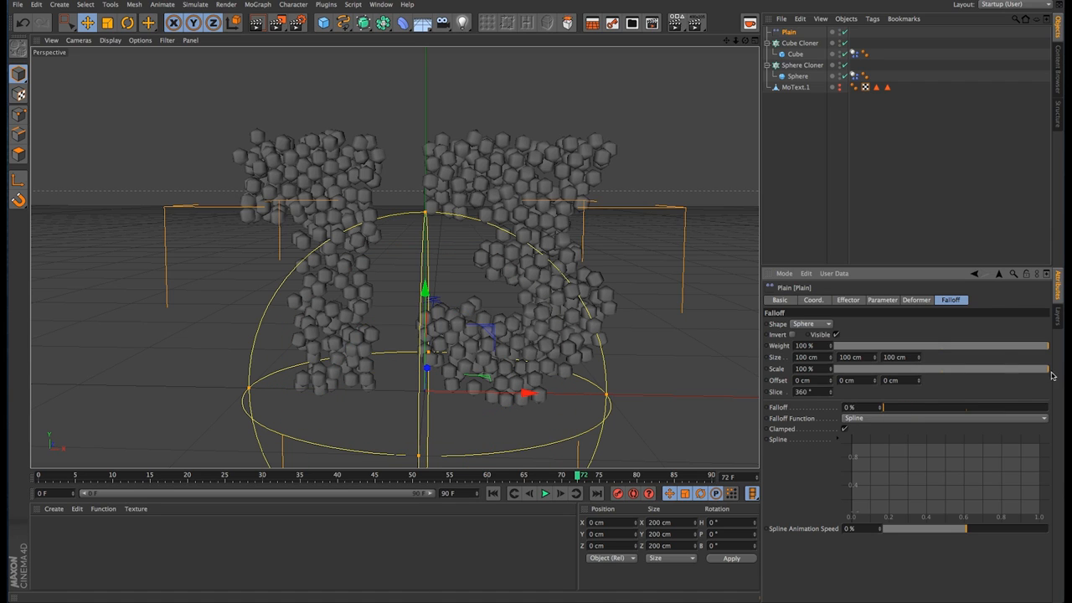
# Step: Duplicate the Plain effector and set the copy's falloff to 15%
pyautogui.click(788, 31)
pyautogui.press('super+c')
pyautogui.press('super+v')
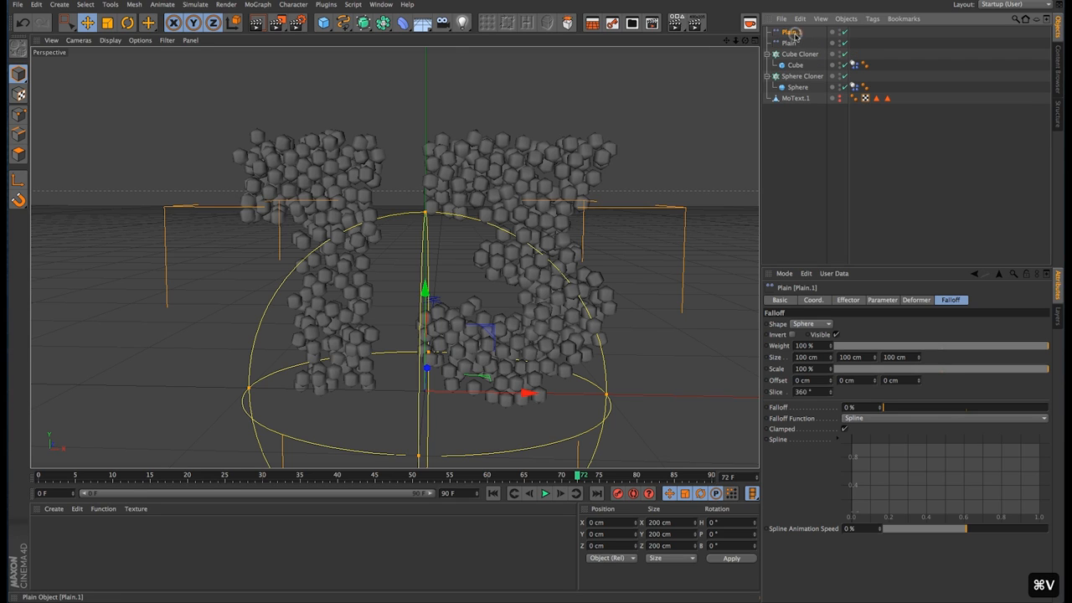
pyautogui.moveTo(899, 410); pyautogui.dragTo(909, 411)
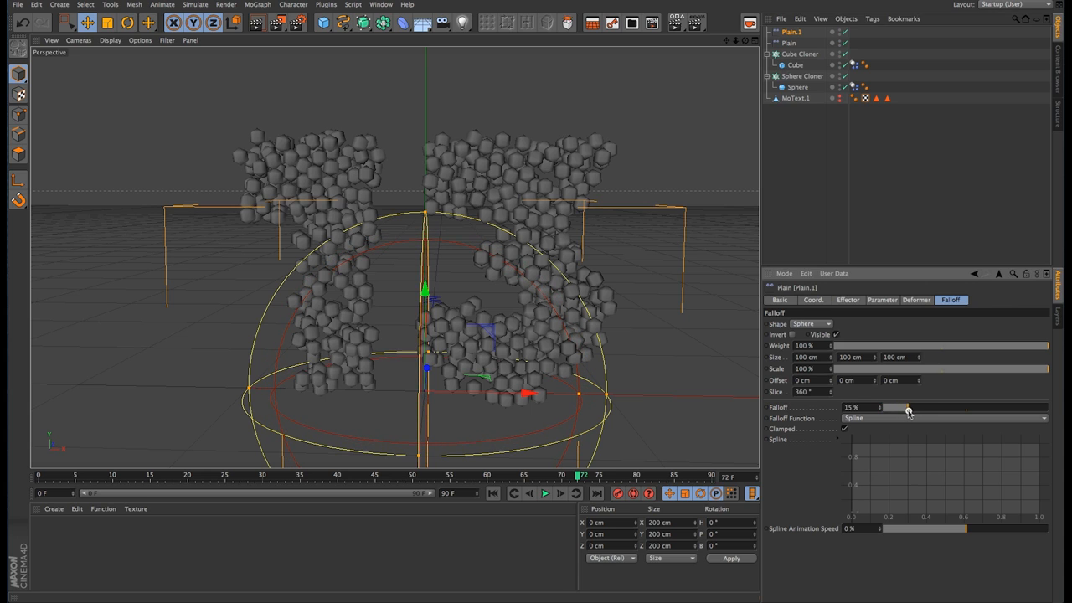
# Step: Rename the duplicated Plain effector as Plain Falloff
pyautogui.doubleClick(792, 32)
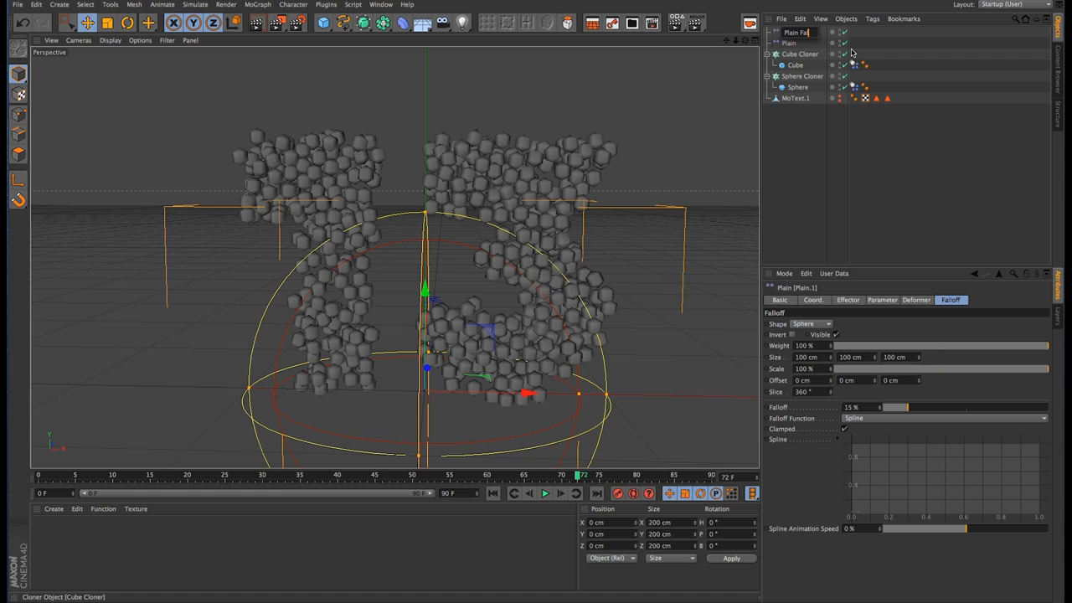
pyautogui.write('Plain Falloff')
pyautogui.press('Return')
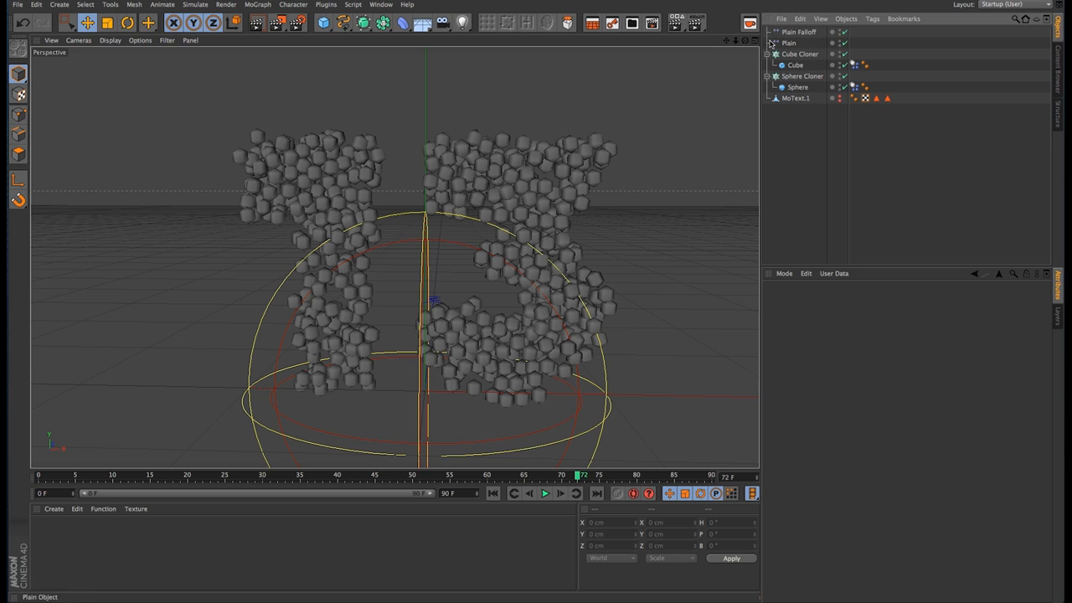
# Step: Add a Group effector and nest the Plain Falloff and Plain effectors under it
pyautogui.click(258, 5)
pyautogui.moveTo(264, 21)
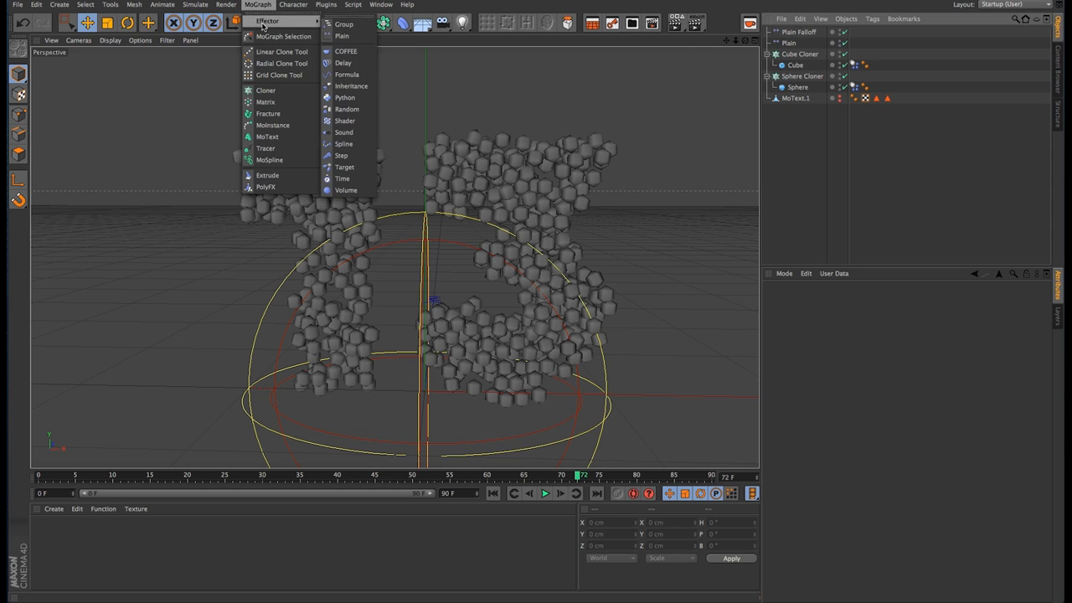
pyautogui.click(344, 25)
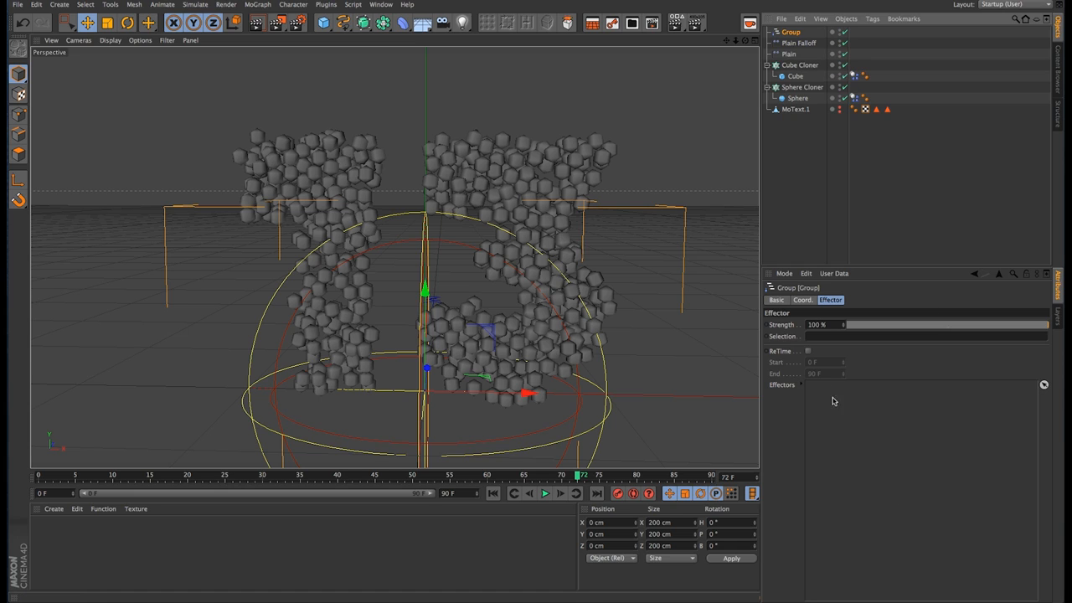
pyautogui.click(795, 44)
pyautogui.keyDown('shift'); pyautogui.click(794, 54); pyautogui.keyUp('shift')
pyautogui.moveTo(795, 53); pyautogui.dragTo(794, 32)
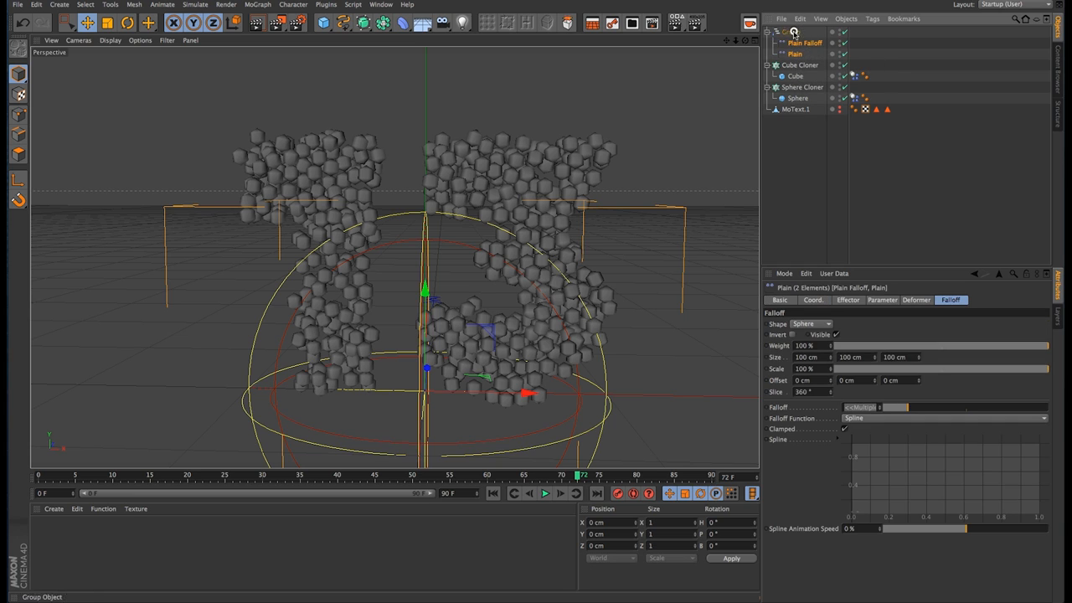
# Step: Rename the Group effector as Cube Group
pyautogui.click(791, 32)
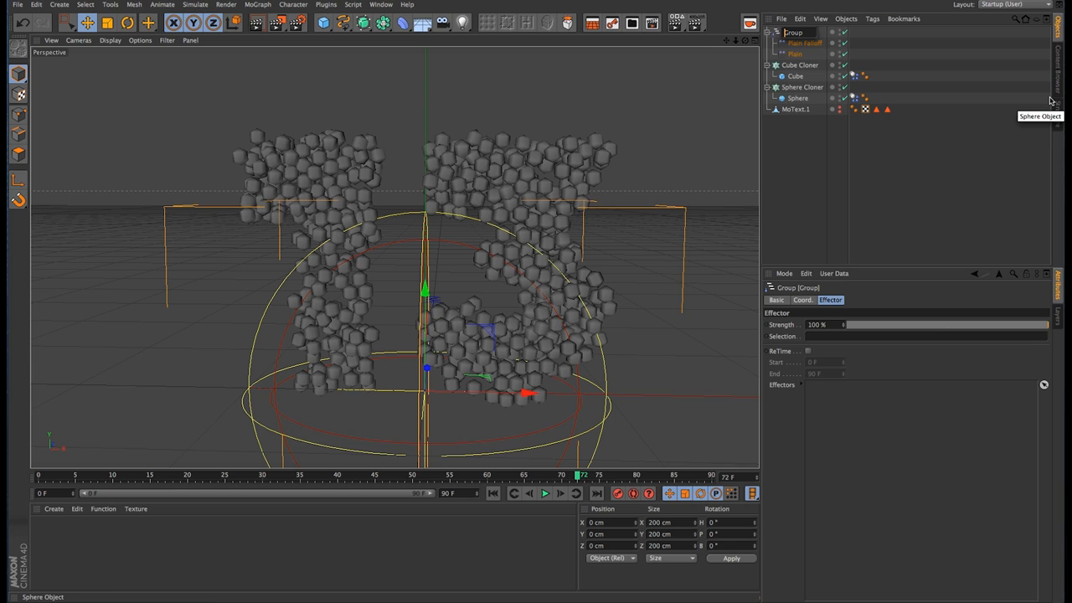
pyautogui.write('Cube')
pyautogui.press('Return')
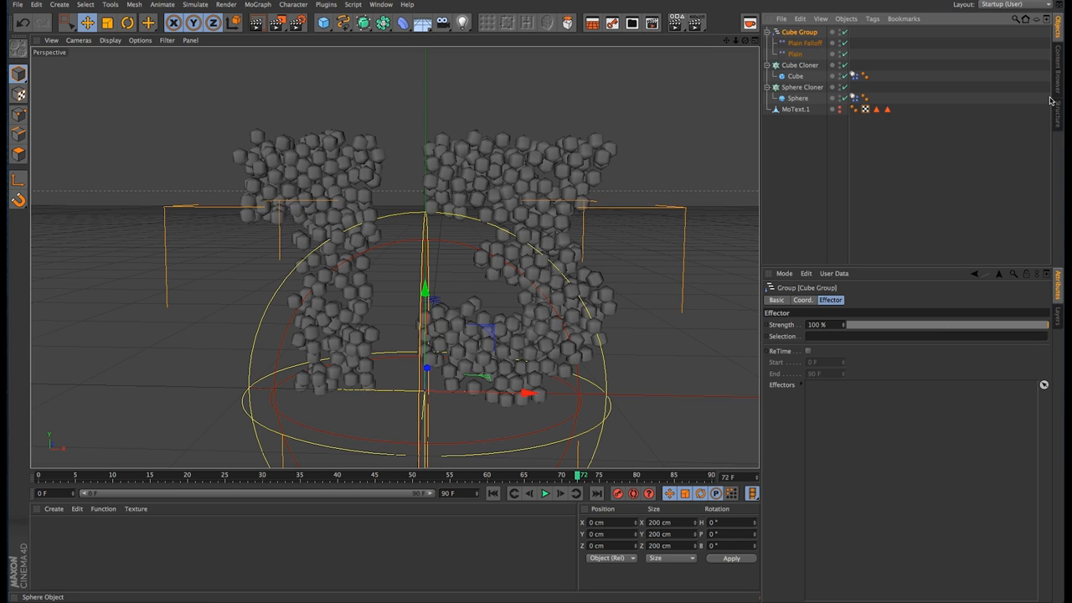
# Step: For both Plain effectors, disable Position, enable Scale with Uniform Scale and Absolute Scale, and set the transform mode to Absolute
pyautogui.click(800, 46)
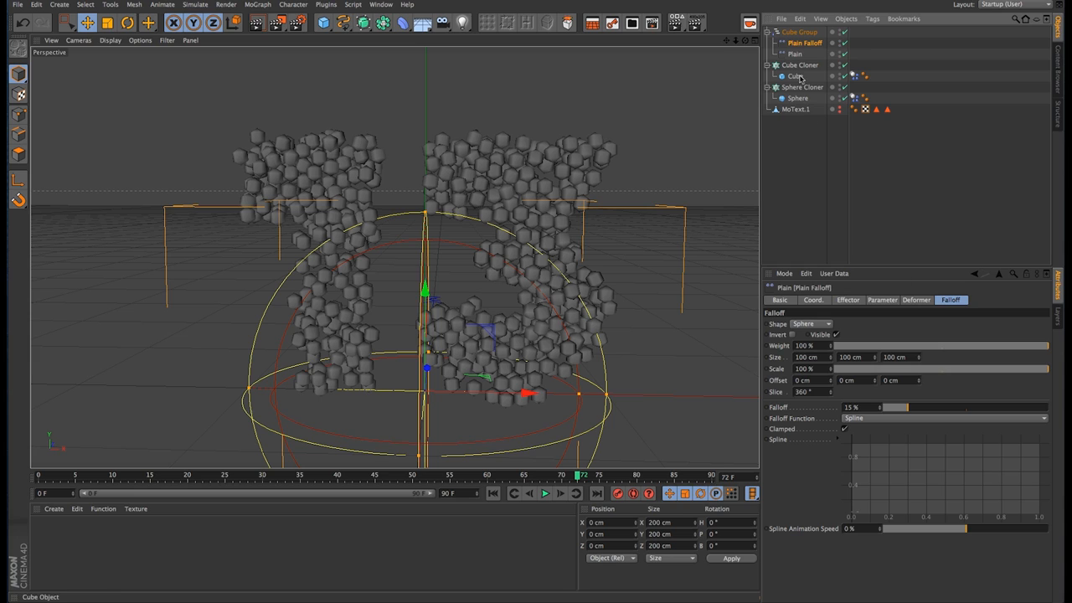
pyautogui.keyDown('ctrl'); pyautogui.click(796, 54); pyautogui.keyUp('ctrl')
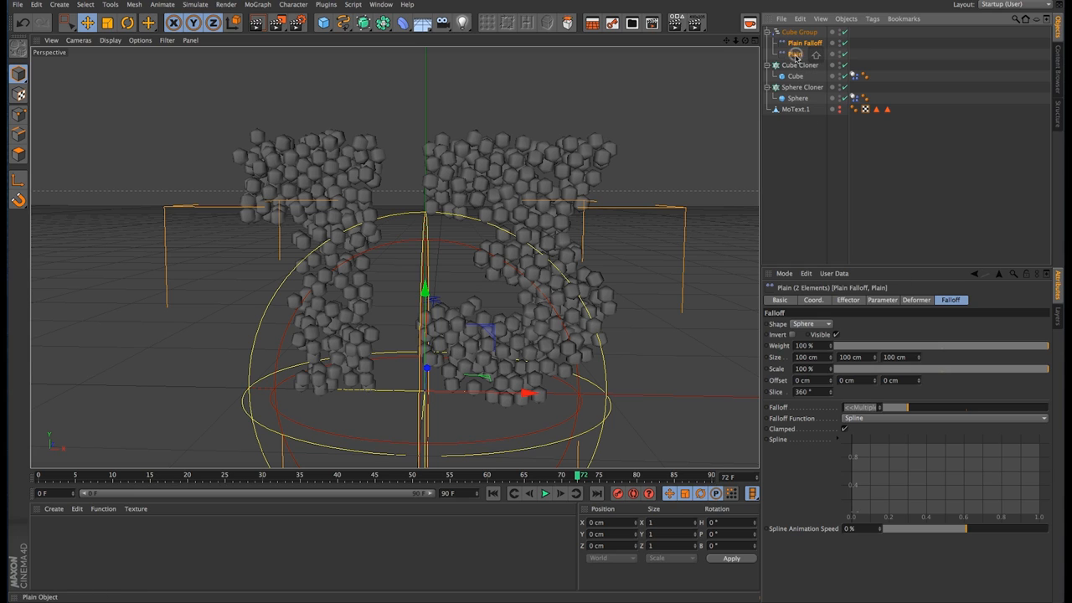
pyautogui.click(851, 302)
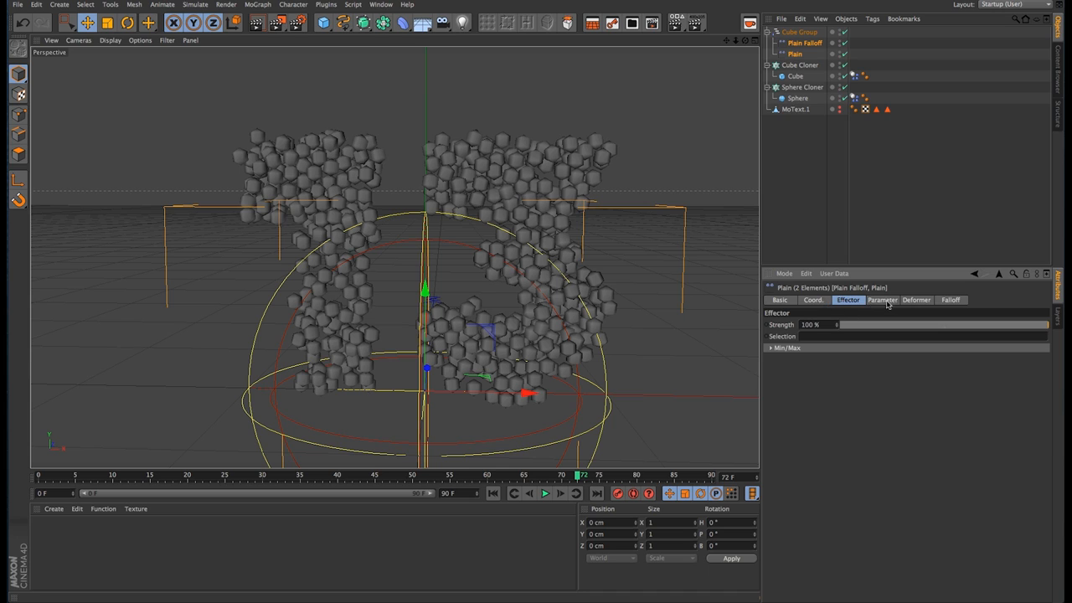
pyautogui.click(883, 299)
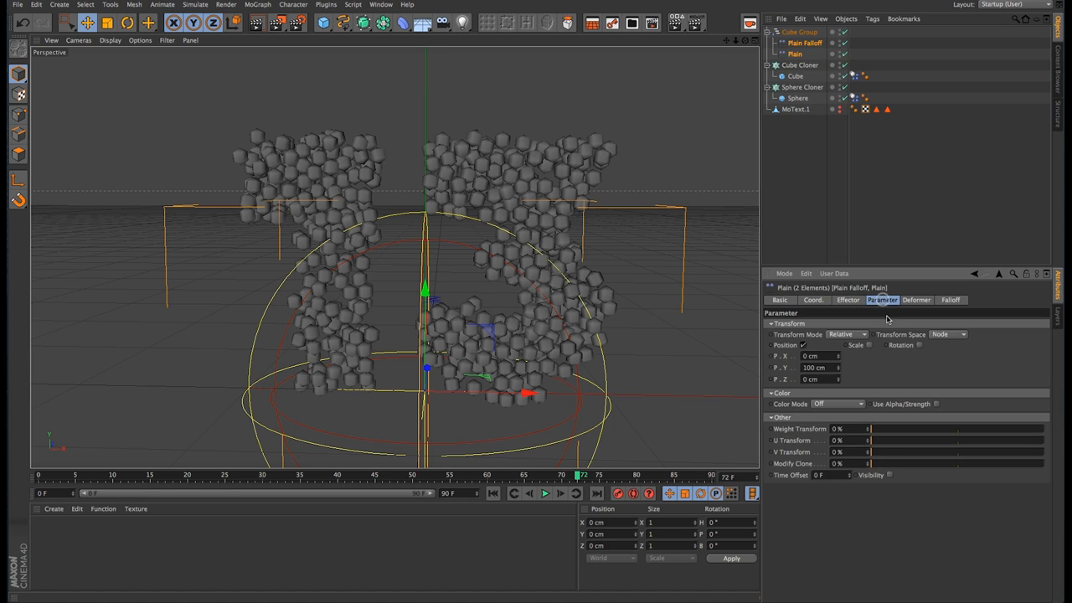
pyautogui.click(804, 345)
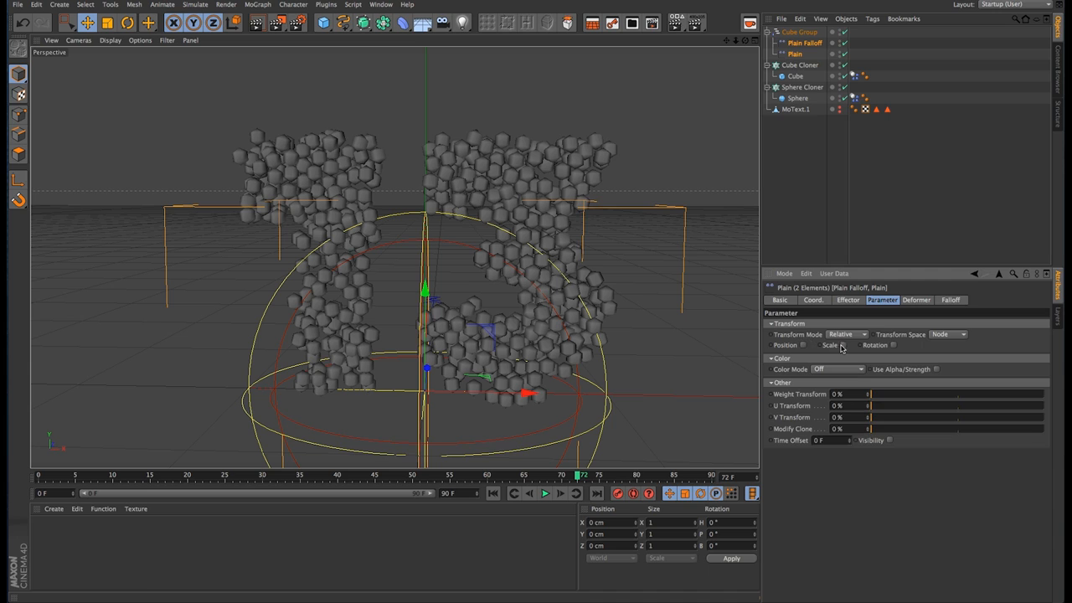
pyautogui.click(842, 345)
pyautogui.click(847, 334)
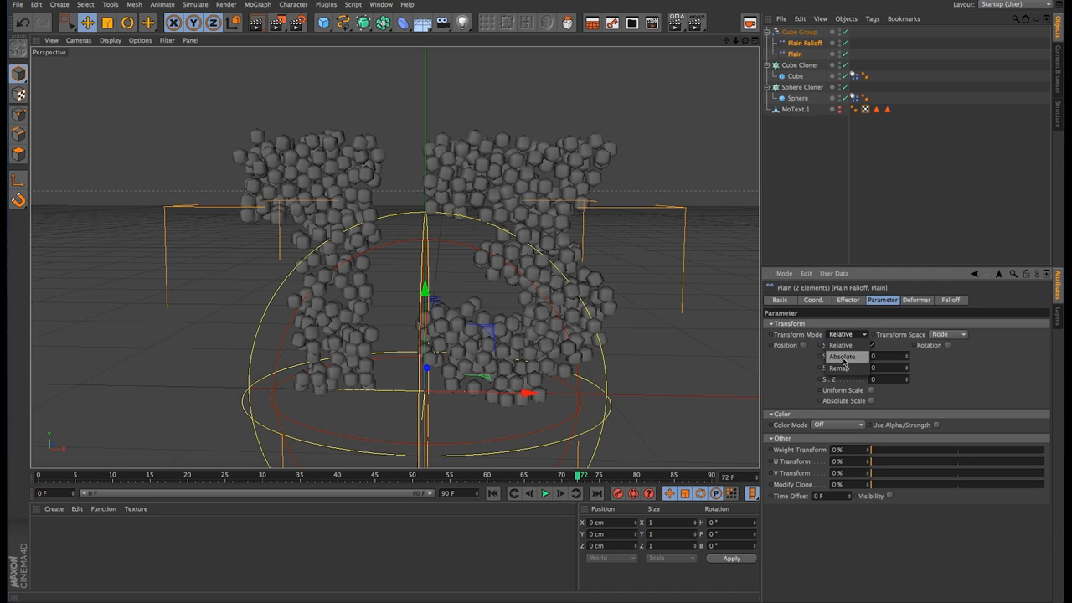
pyautogui.click(843, 357)
pyautogui.click(872, 391)
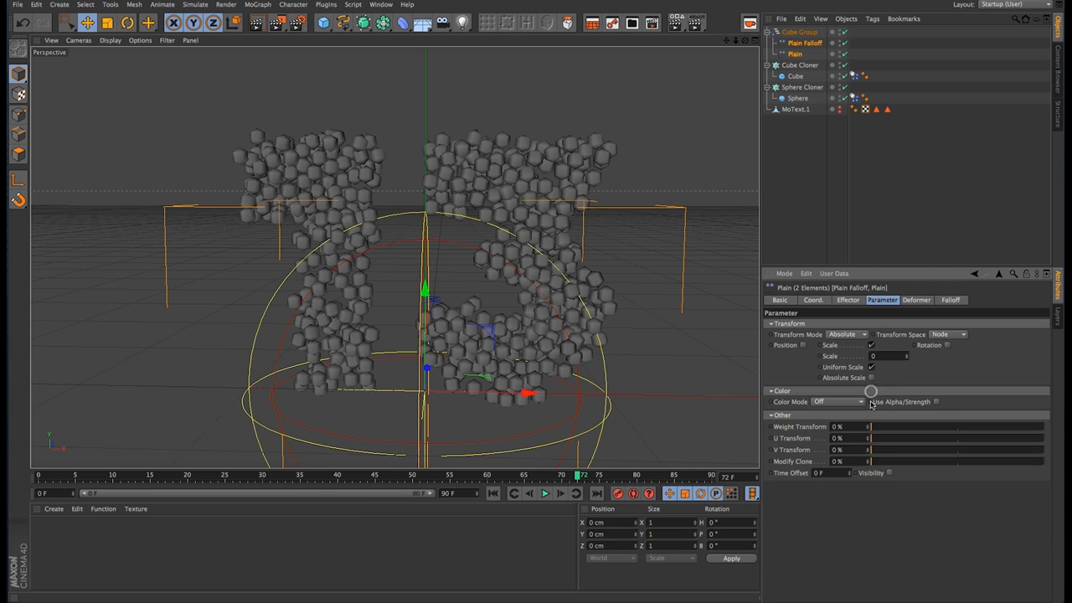
pyautogui.click(871, 377)
# Step: Set the scale parameter of the Plain effector alone to 300
pyautogui.click(796, 159)
pyautogui.click(795, 54)
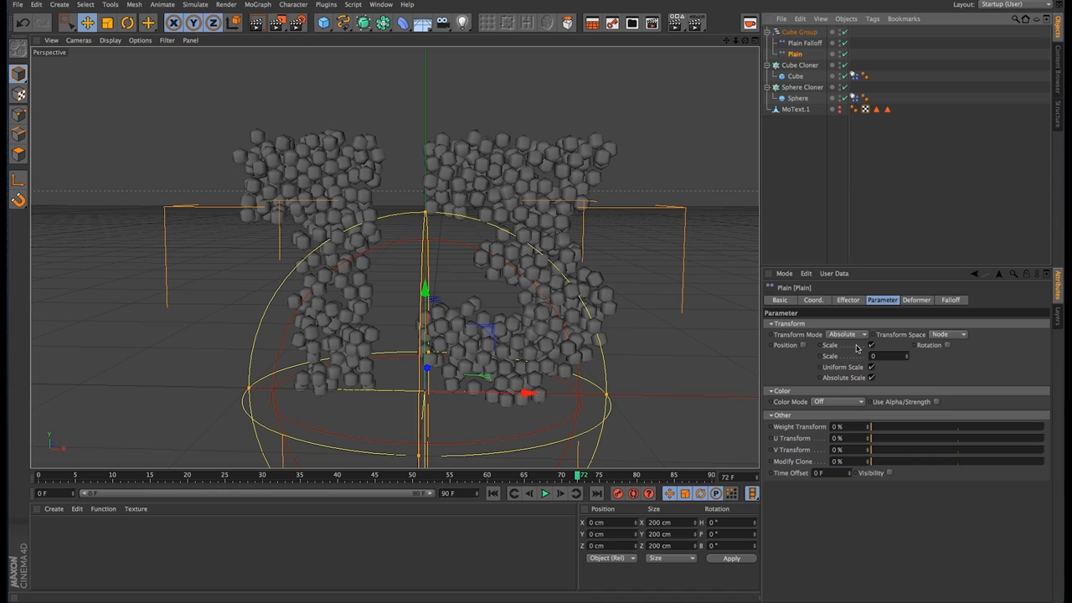
pyautogui.click(889, 355)
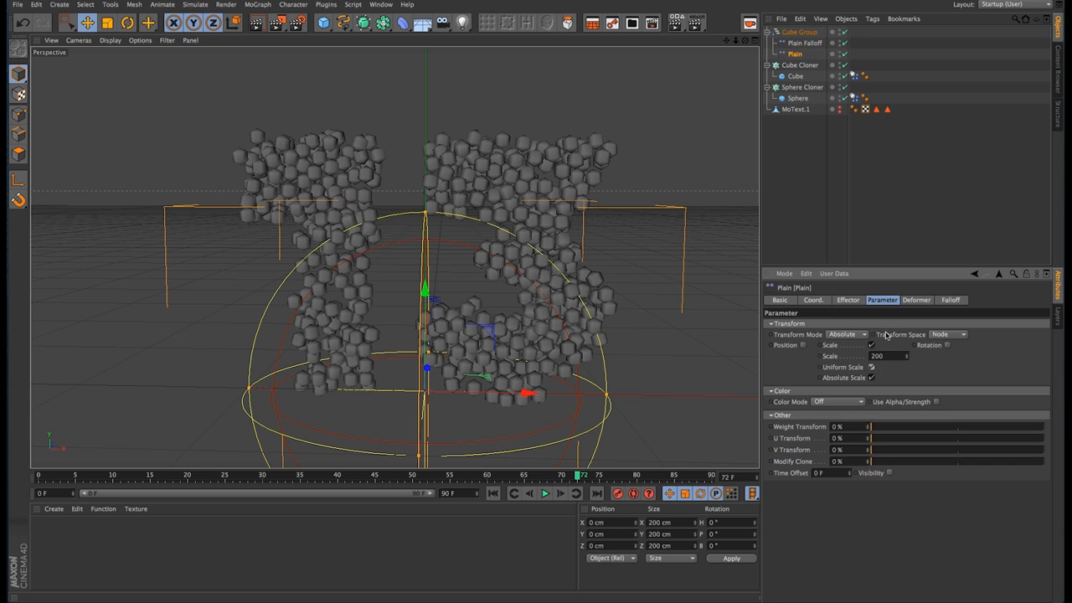
pyautogui.doubleClick(877, 356)
pyautogui.write('300')
pyautogui.press('Return')
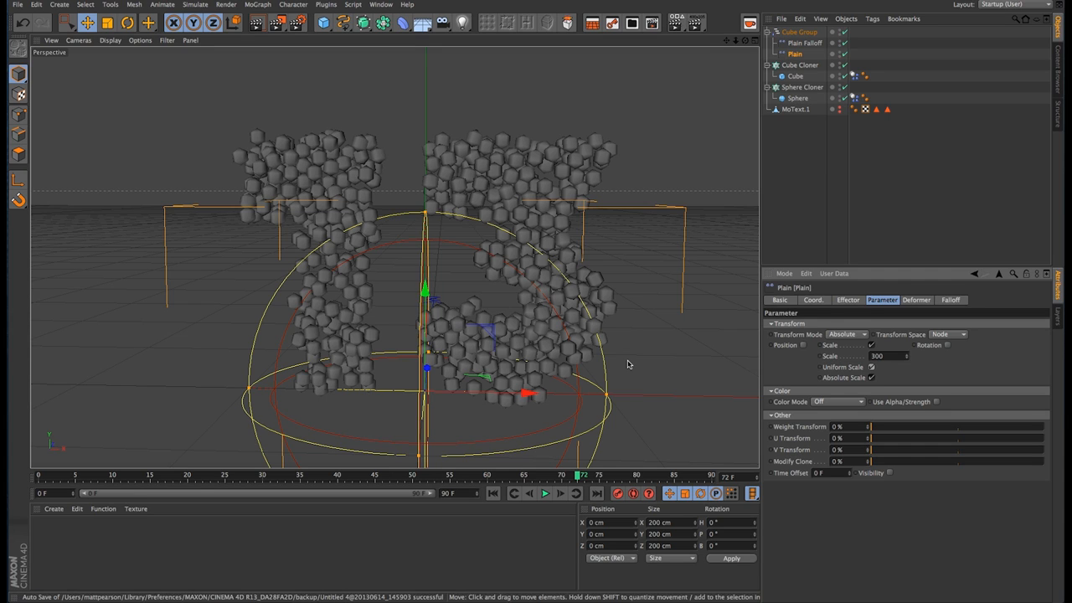
# Step: Set the Plain Falloff effector's scale parameter to 0.33 and clear the selection
pyautogui.click(806, 46)
pyautogui.click(886, 359)
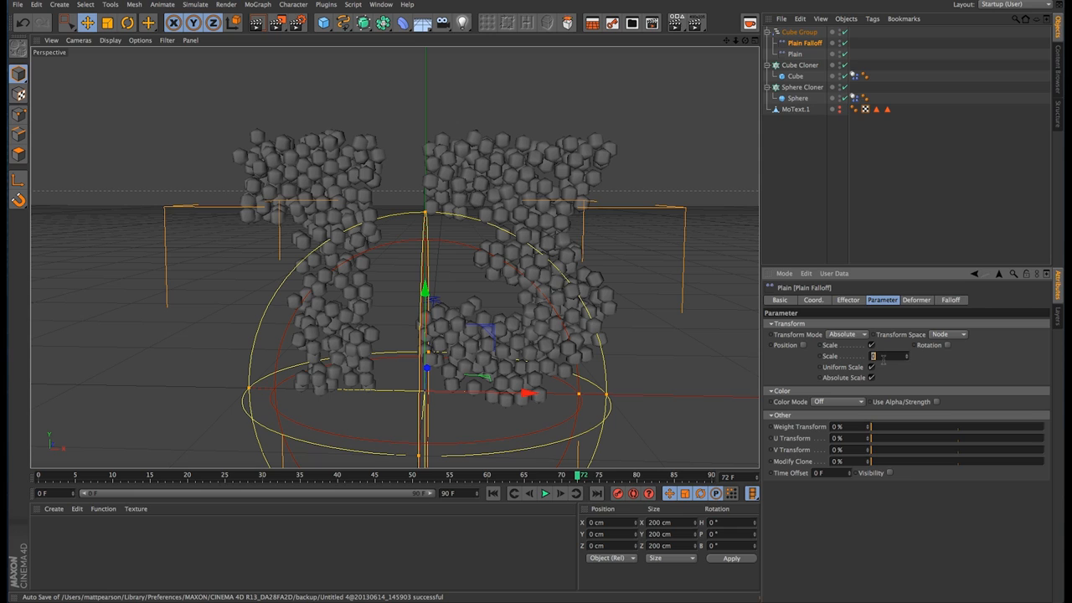
pyautogui.doubleClick(883, 358)
pyautogui.write('0.0')
pyautogui.press('Return')
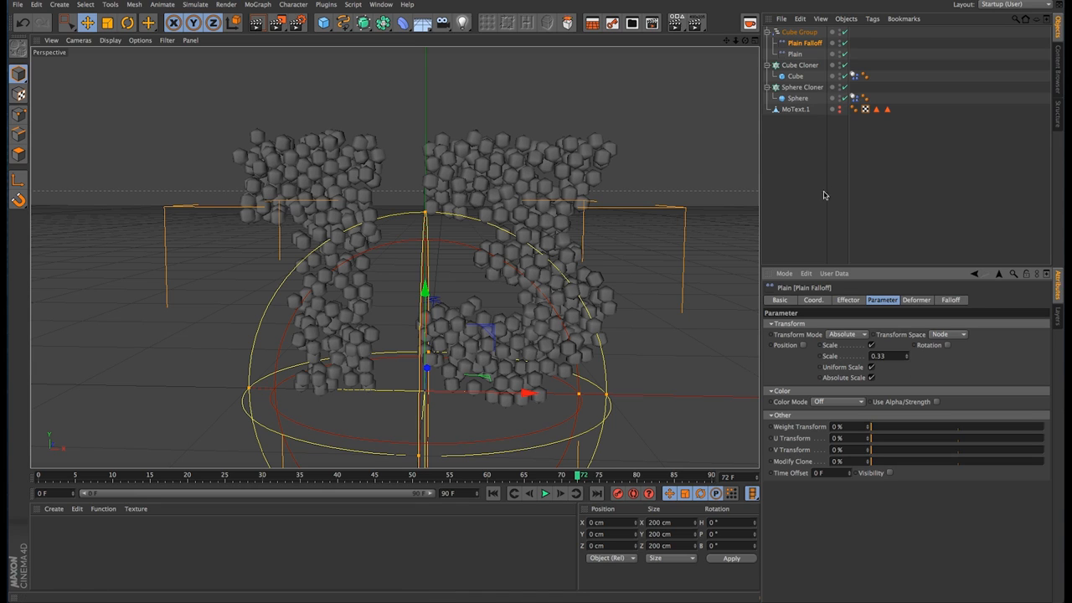
pyautogui.click(780, 137)
pyautogui.click(806, 43)
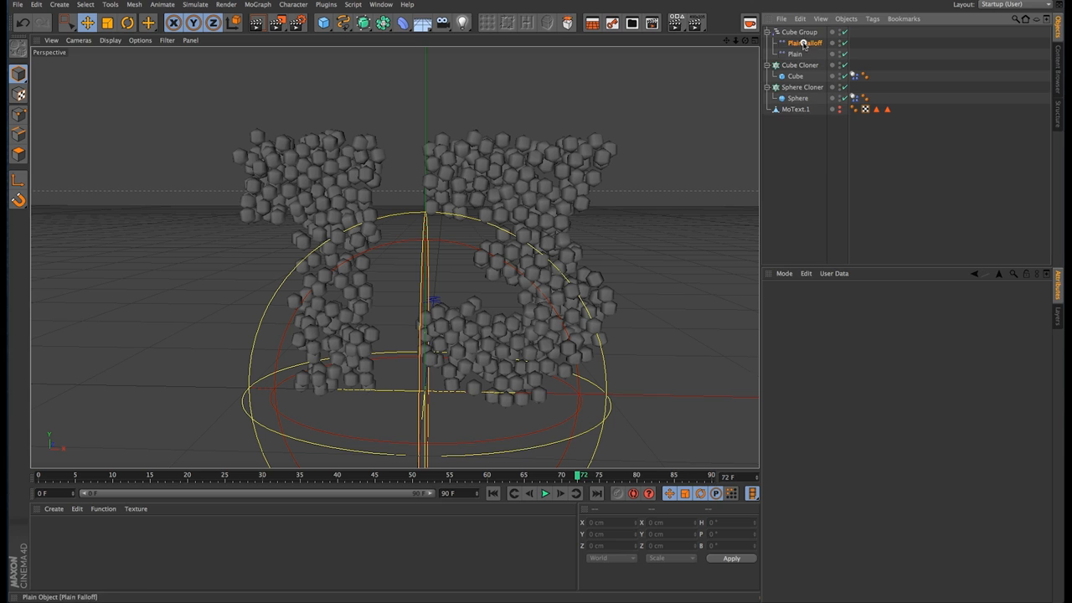
pyautogui.click(795, 55)
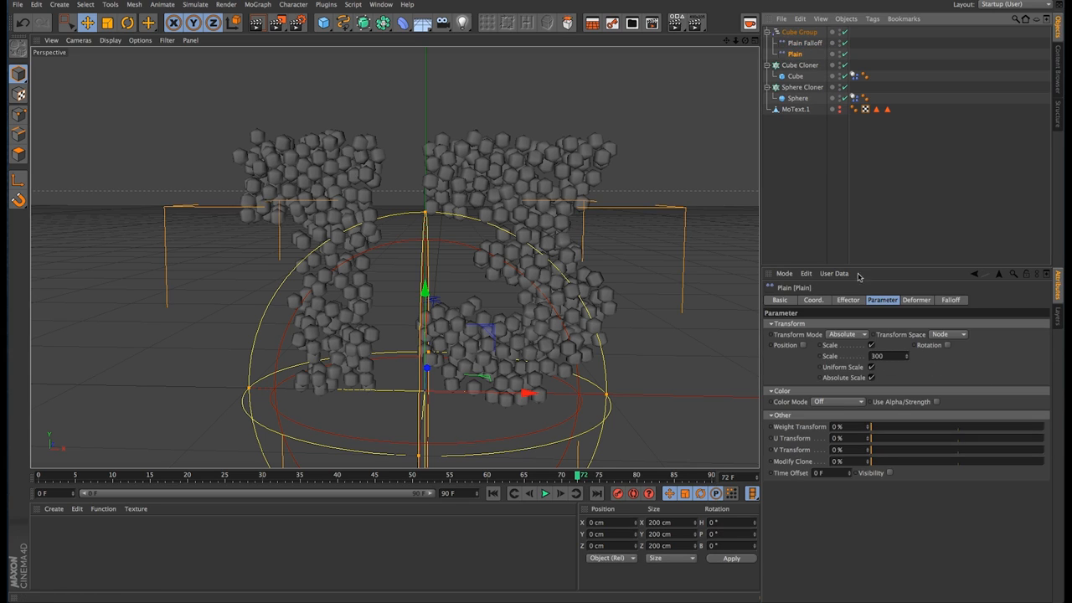
pyautogui.click(800, 32)
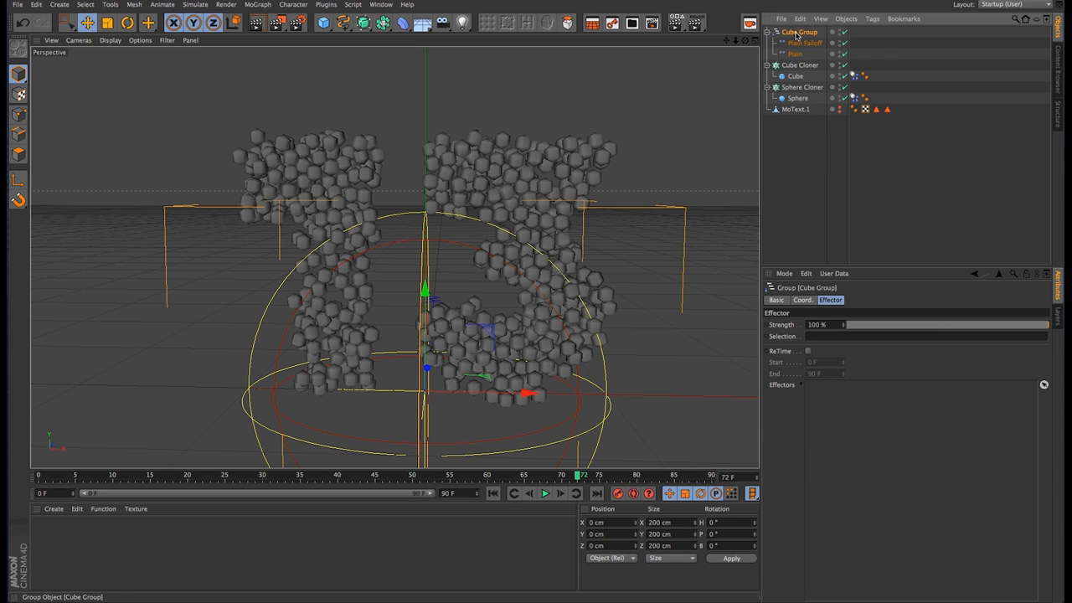
# Step: Replace the Plain effector in the Cube Cloner's effectors with the Cube Group effector
pyautogui.click(800, 65)
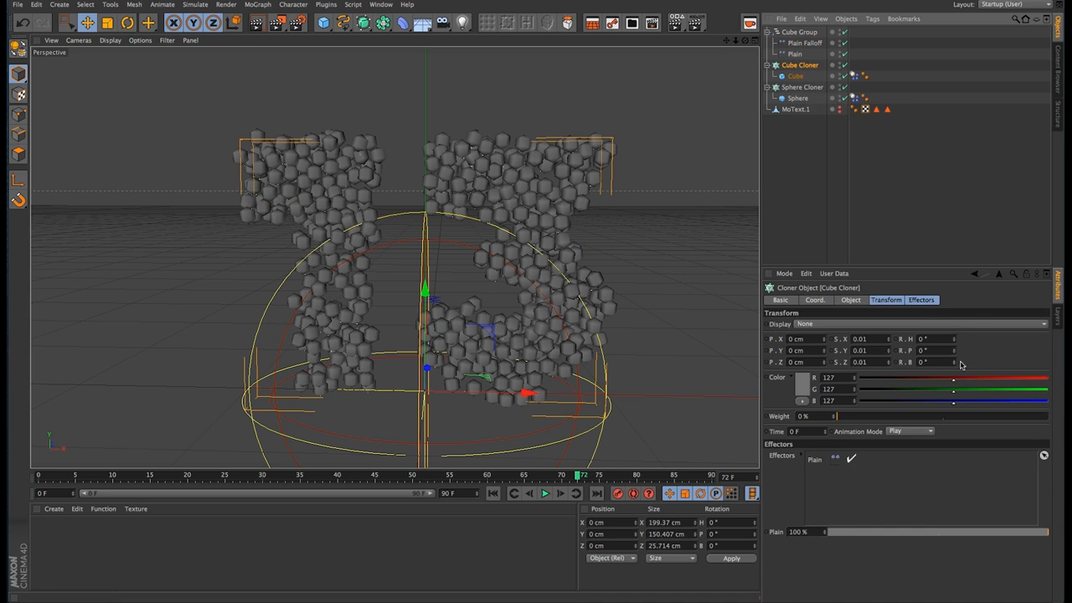
pyautogui.click(921, 299)
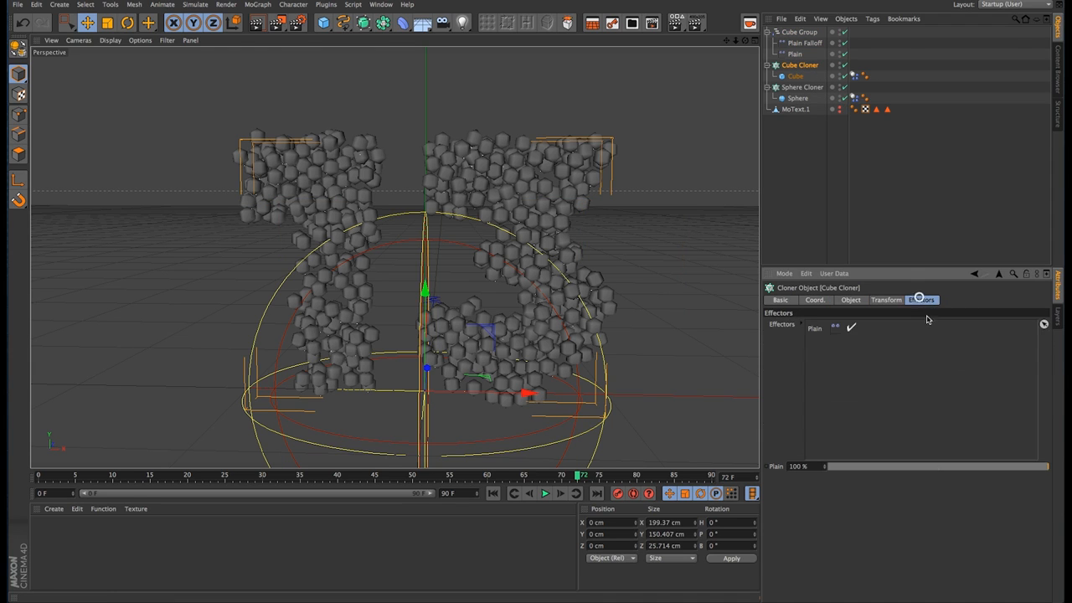
pyautogui.click(817, 328)
pyautogui.press('Delete')
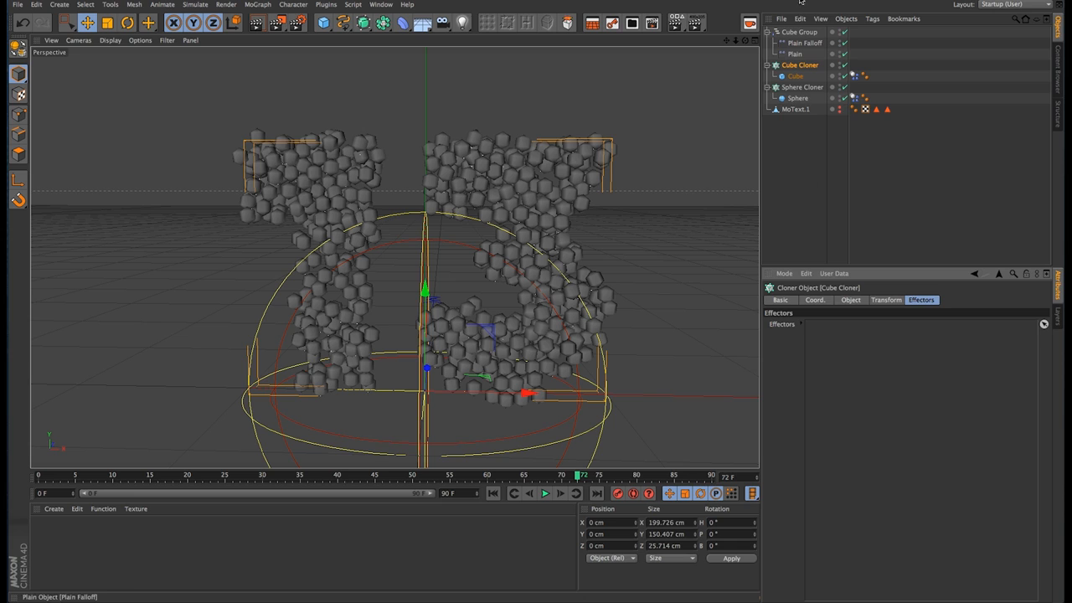
pyautogui.moveTo(803, 34); pyautogui.dragTo(844, 359)
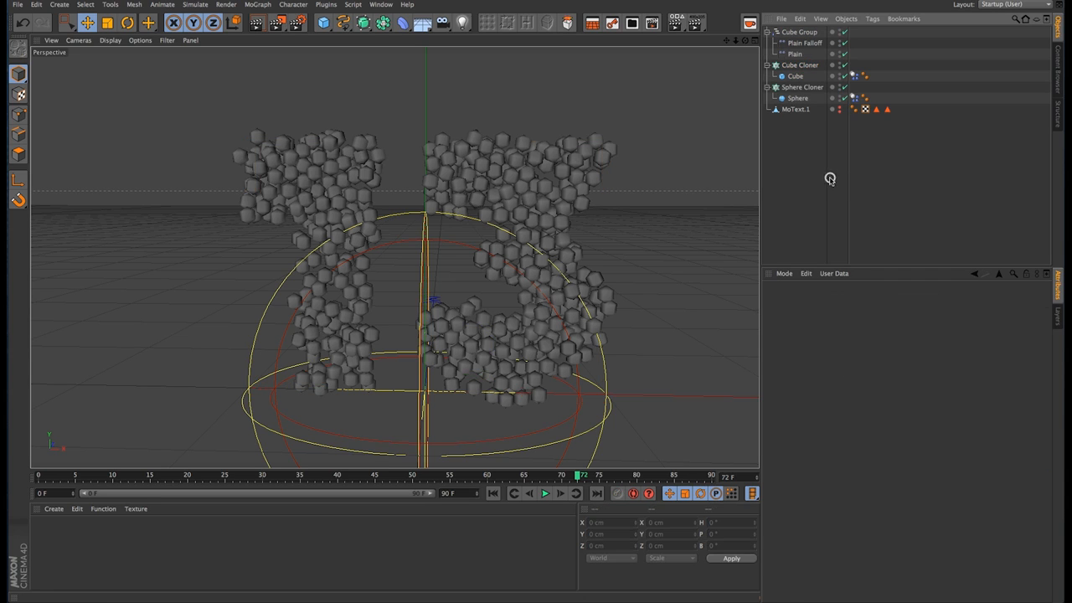
# Step: Hide the Sphere Cloner, advance the timeline one frame and select the Cube Cloner
pyautogui.click(797, 32)
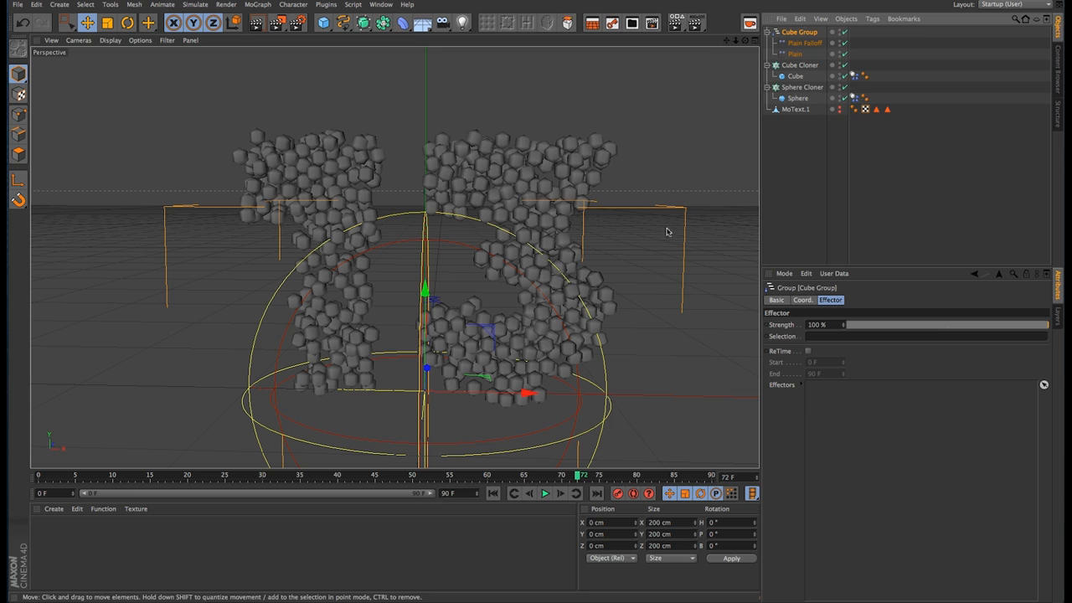
pyautogui.click(562, 495)
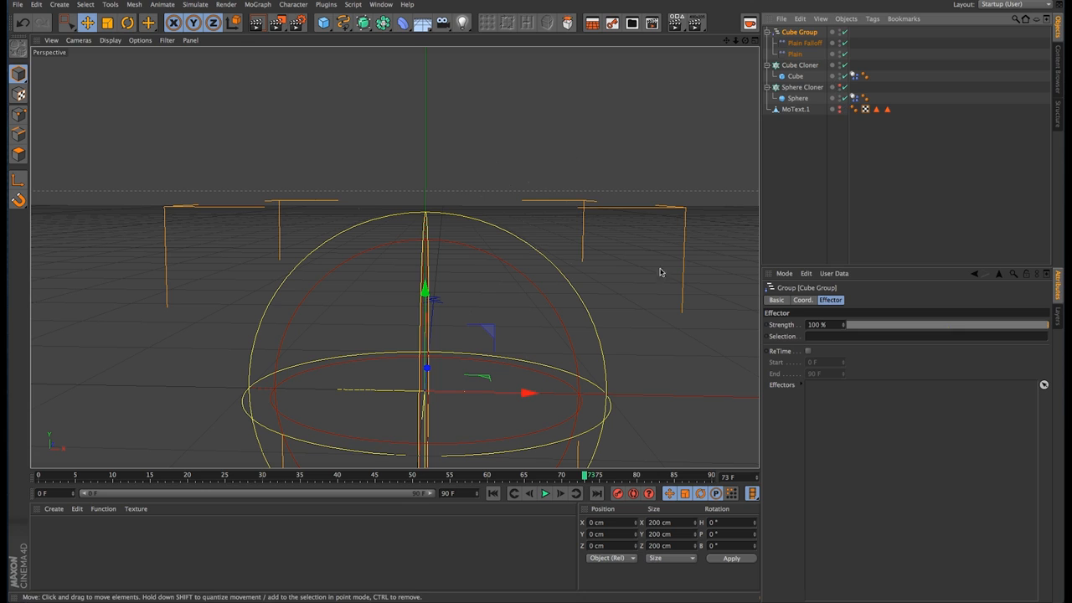
pyautogui.click(800, 65)
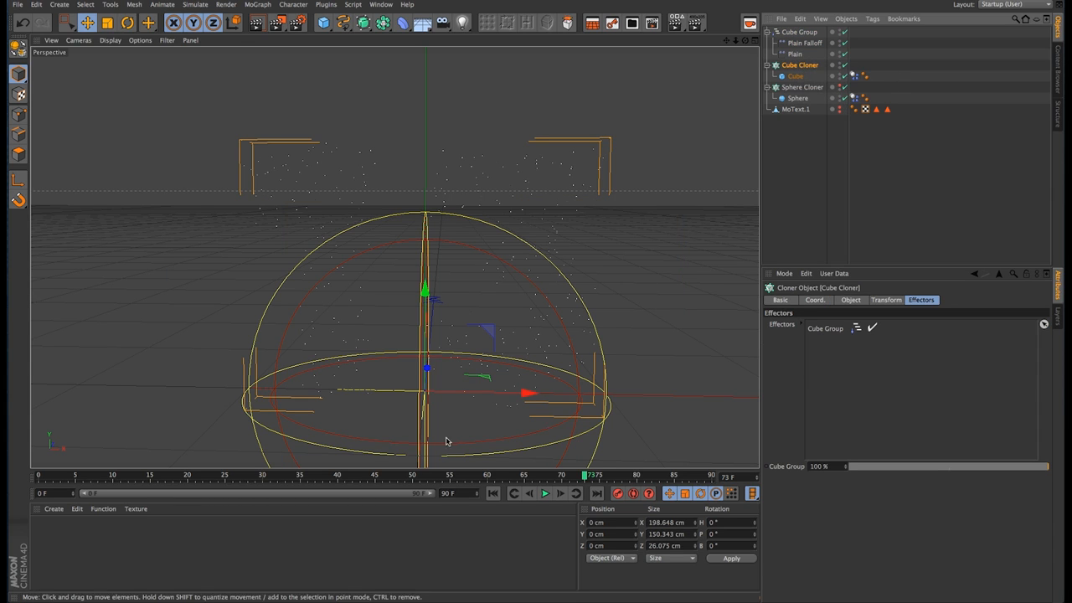
# Step: Move the Cube Group upward and slightly along negative X, to about X -5.5 cm, Y 43 cm
pyautogui.click(804, 33)
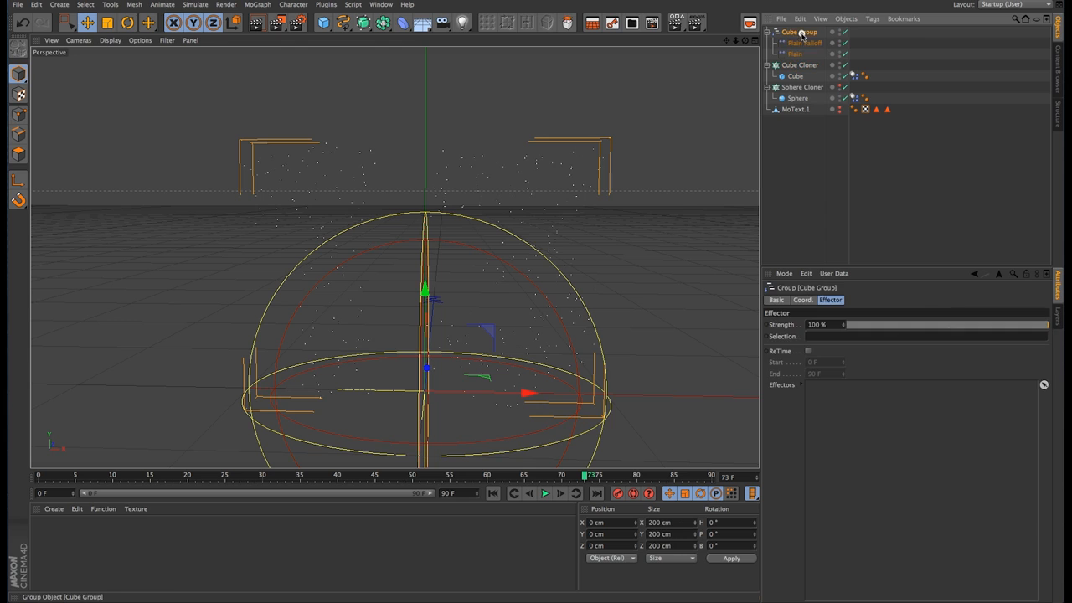
pyautogui.click(804, 64)
pyautogui.click(798, 33)
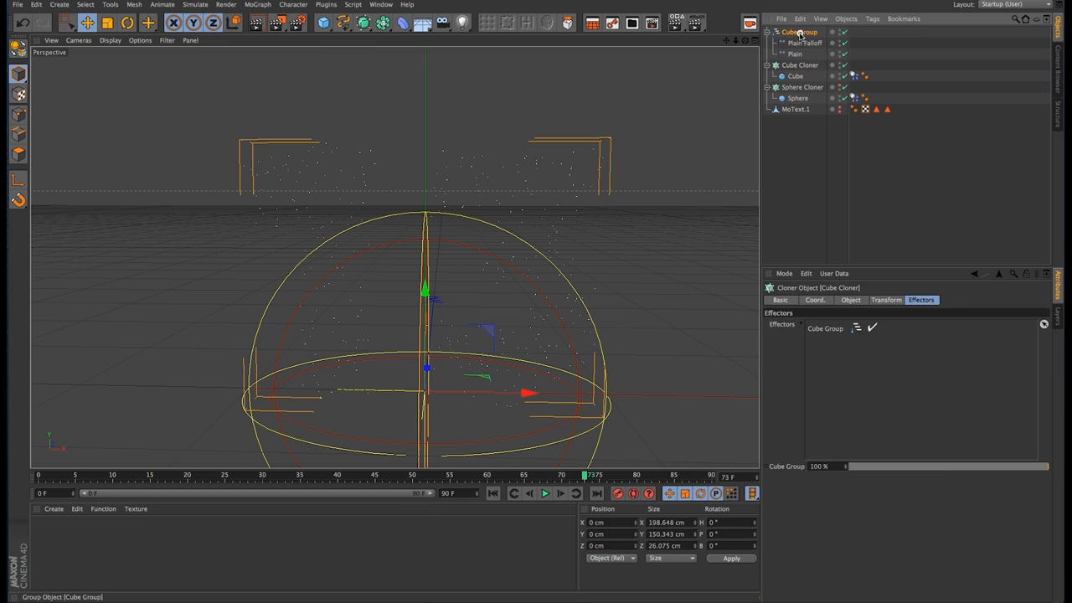
pyautogui.moveTo(425, 288); pyautogui.dragTo(441, 213)
pyautogui.moveTo(475, 318); pyautogui.dragTo(467, 315)
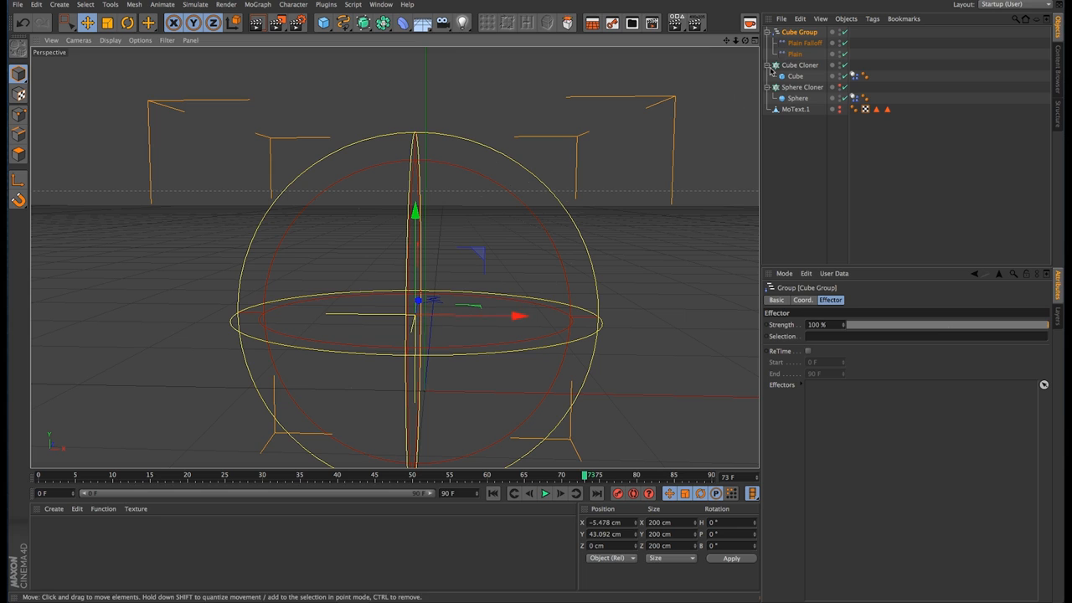
# Step: Add the Plain and Plain Falloff effectors to the Cube Group's effectors list
pyautogui.click(804, 43)
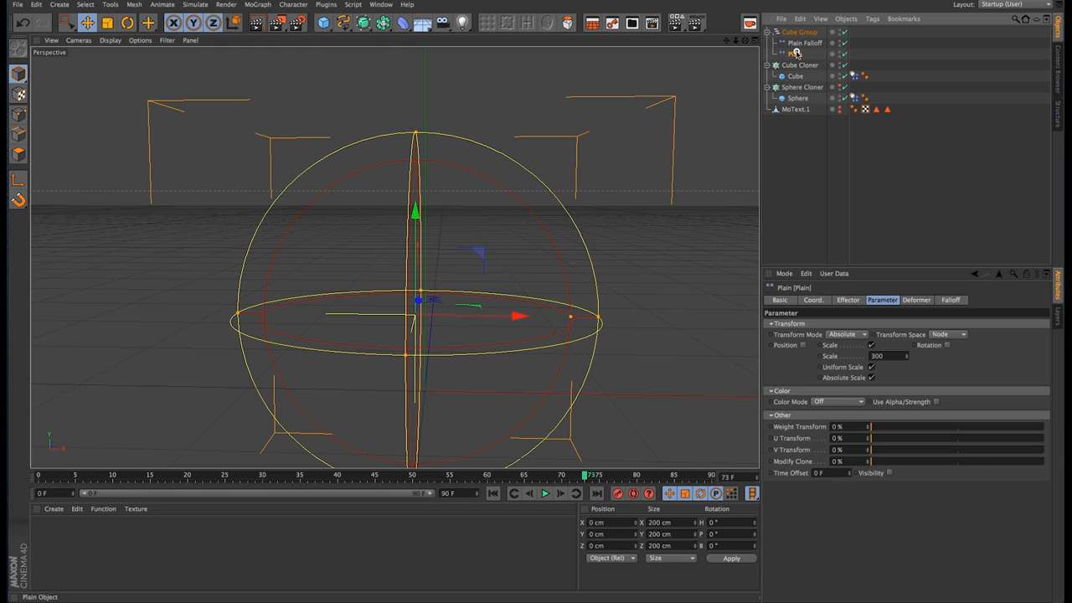
pyautogui.click(792, 0)
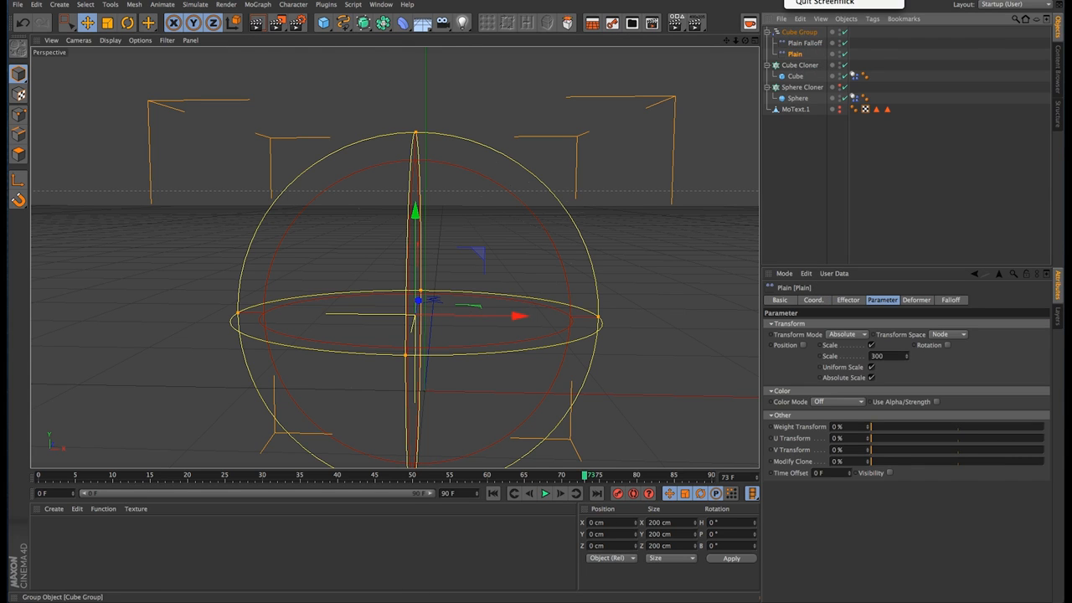
pyautogui.click(796, 33)
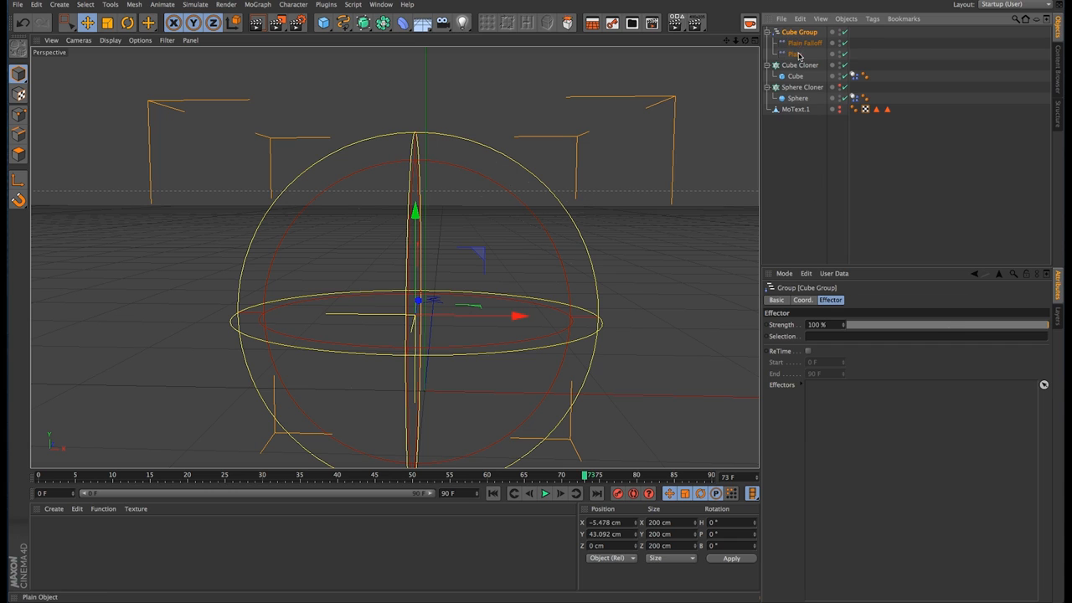
pyautogui.moveTo(795, 54); pyautogui.dragTo(863, 491)
pyautogui.moveTo(806, 43); pyautogui.dragTo(828, 385)
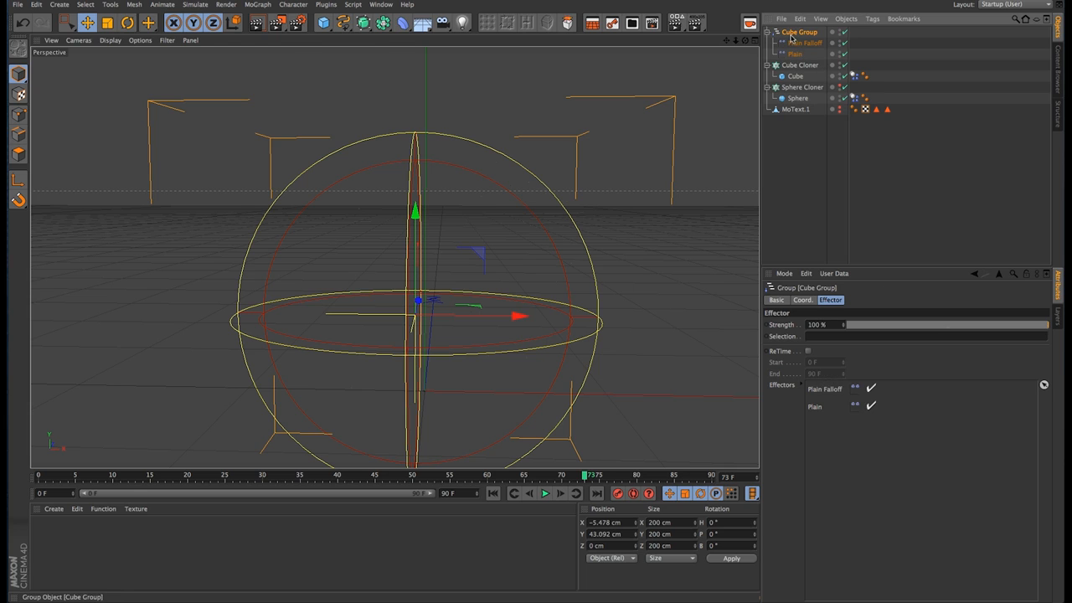
# Step: Check the Cube Cloner's effectors and advance the timeline one frame to update the cubes
pyautogui.click(800, 64)
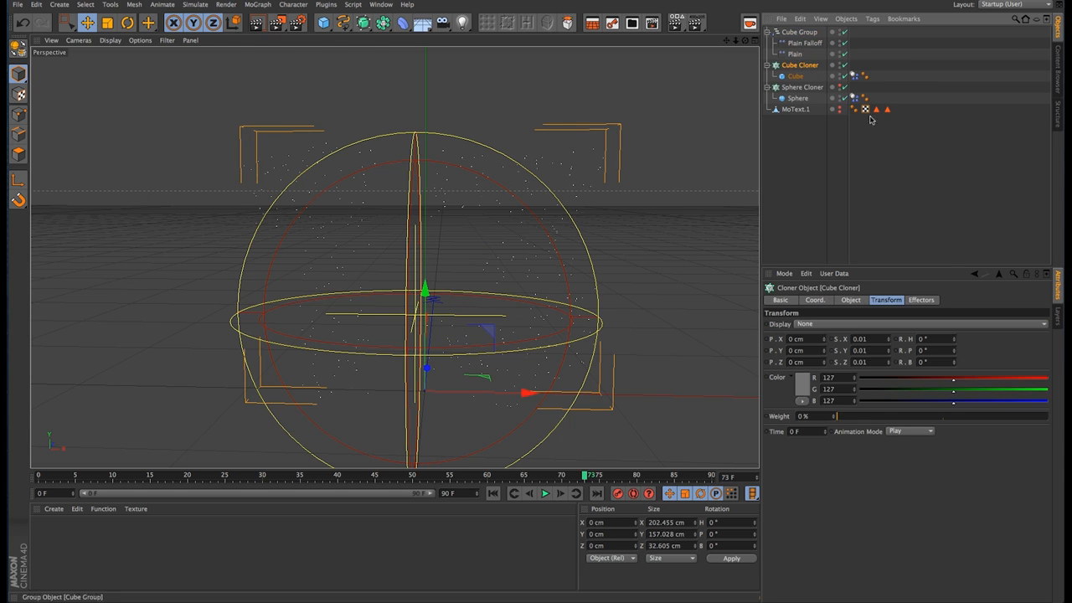
pyautogui.click(922, 300)
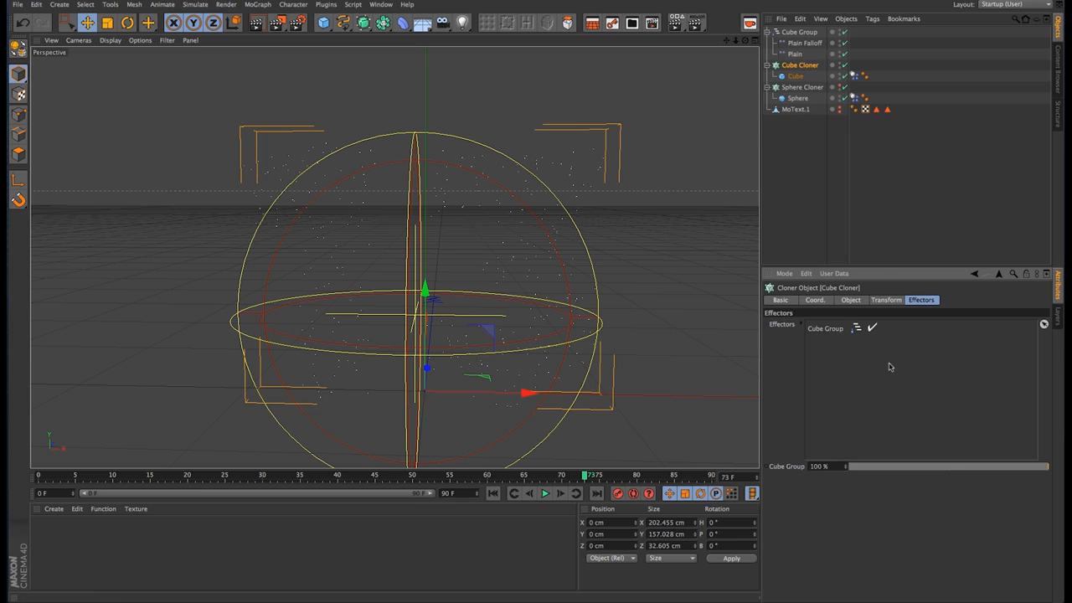
pyautogui.click(562, 494)
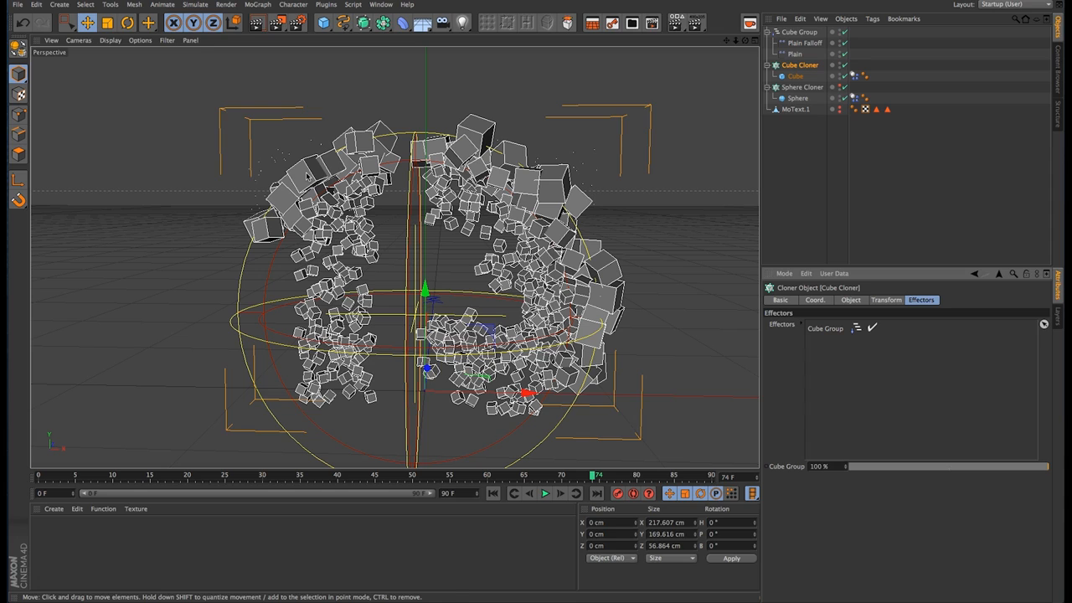
pyautogui.moveTo(308, 176); pyautogui.dragTo(319, 184)
pyautogui.press('super+z')
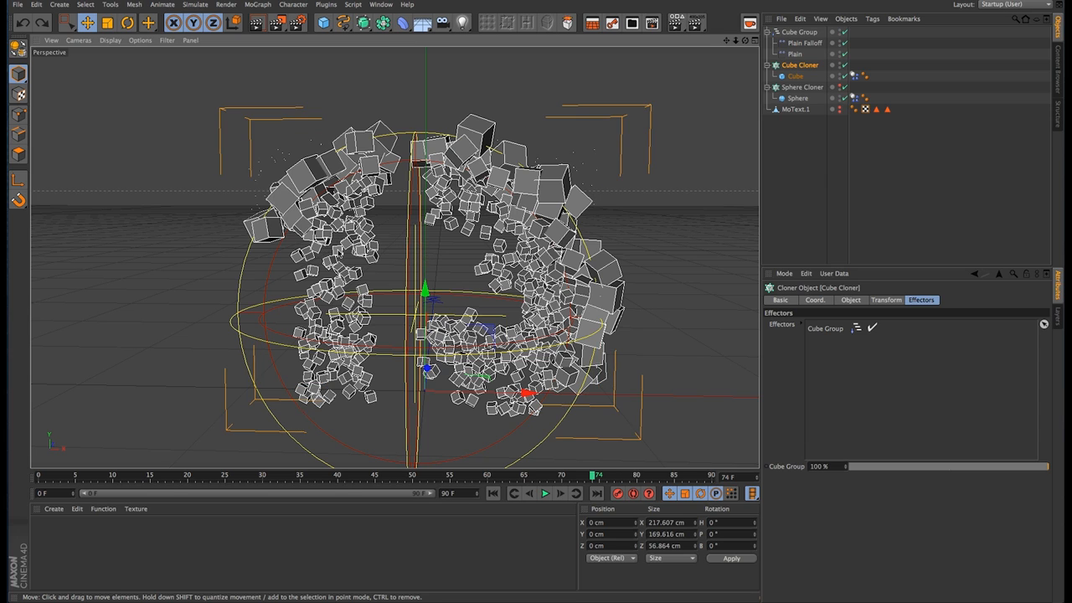
# Step: Collapse the Cube Group's hierarchy and move the group to about X -4 cm, Y 61 cm
pyautogui.click(769, 33)
pyautogui.click(768, 33)
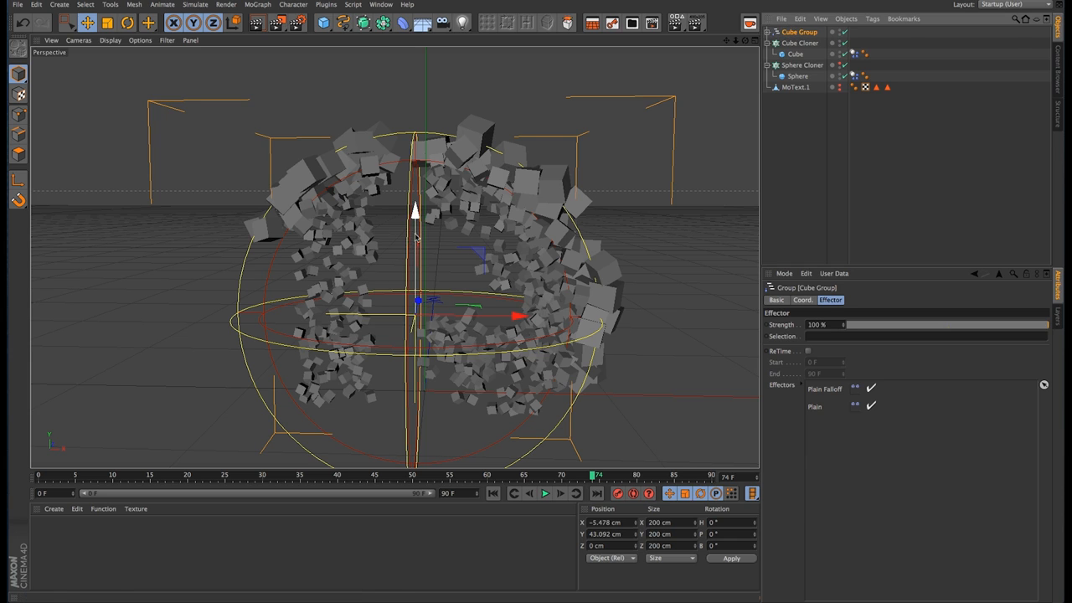
pyautogui.moveTo(417, 228); pyautogui.dragTo(419, 196)
pyautogui.moveTo(452, 285); pyautogui.dragTo(456, 284)
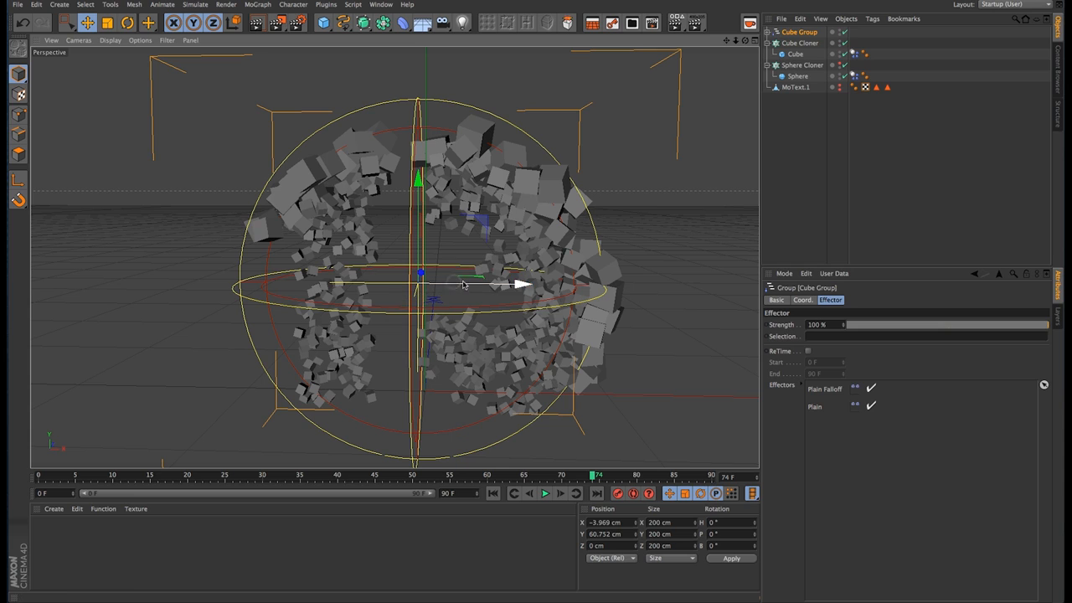
# Step: At frame 10, set the Cube Group's scale to 0 on all axes and keyframe it
pyautogui.click(113, 475)
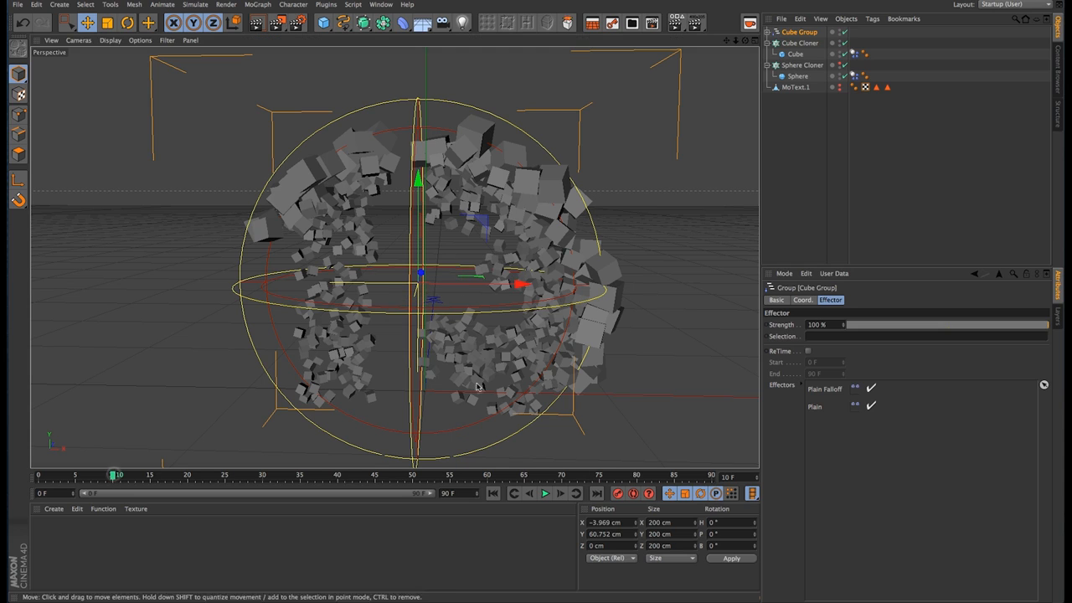
pyautogui.click(790, 33)
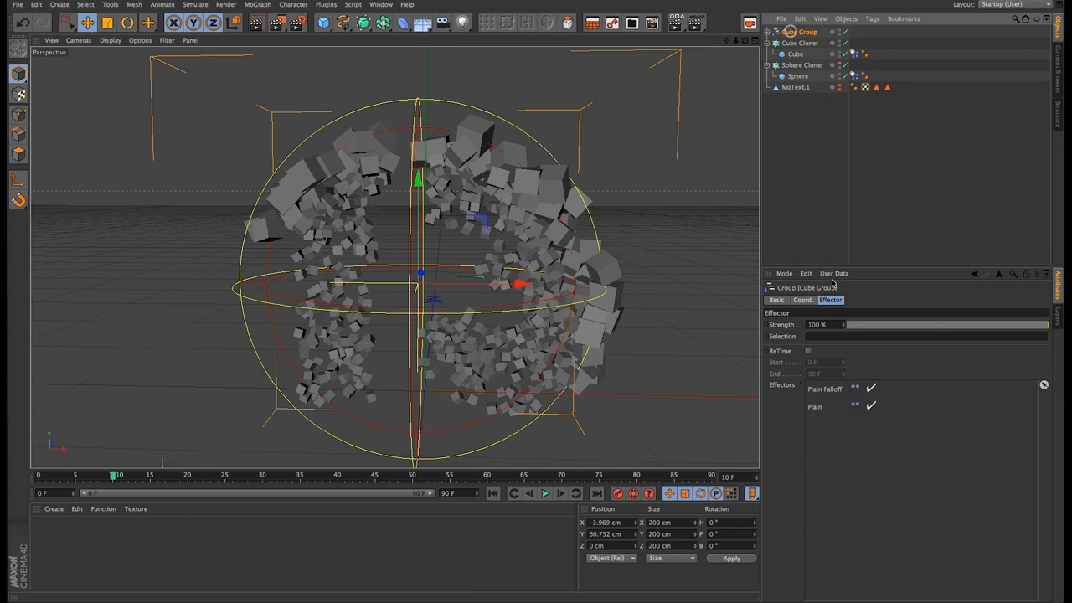
pyautogui.click(803, 302)
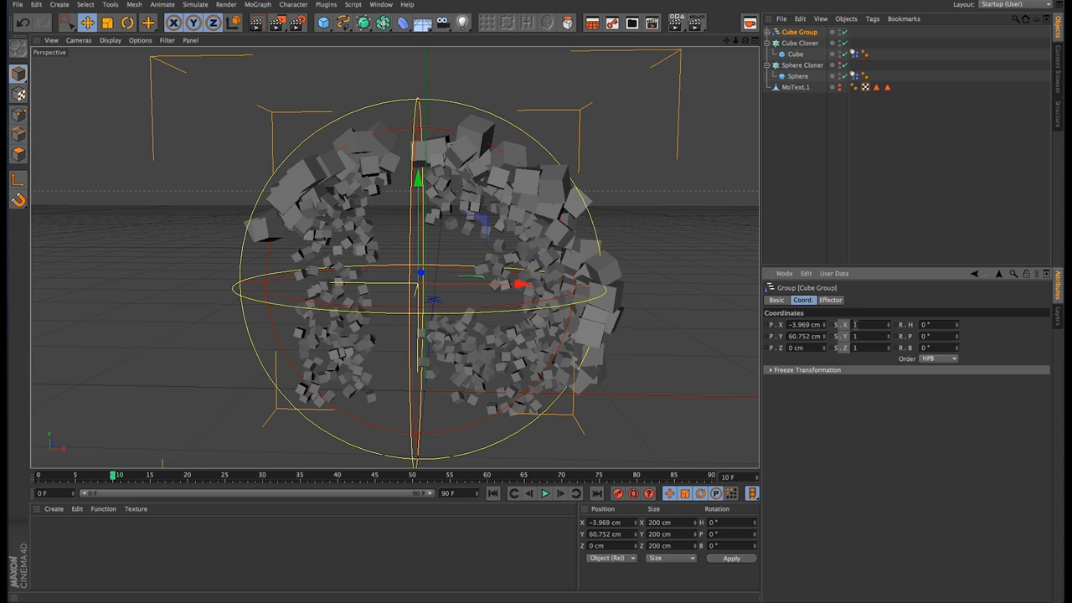
pyautogui.write('0')
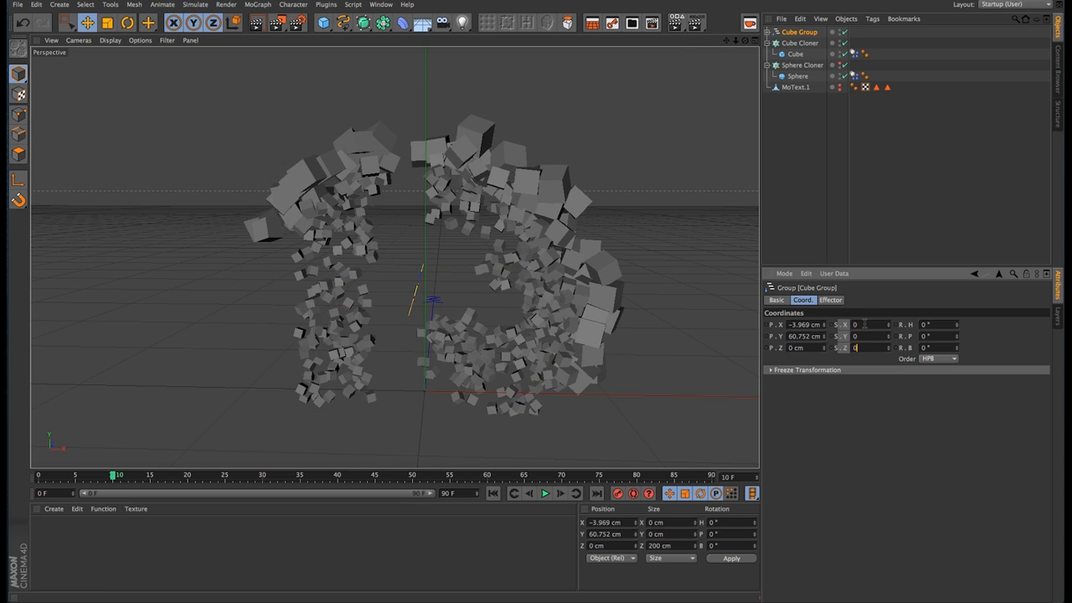
pyautogui.press('Tab')
pyautogui.keyDown('ctrl'); pyautogui.click(833, 325); pyautogui.keyUp('ctrl')
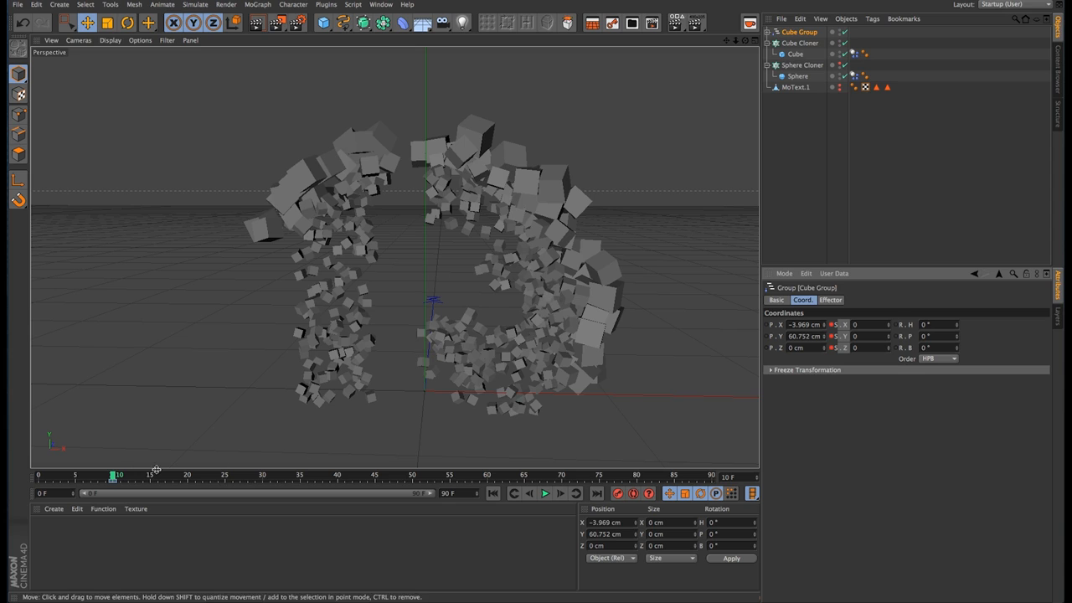
# Step: Shorten the preview range to 45 frames and, at frame 40, keyframe the Cube Group's scale at 1.5 on all axes
pyautogui.moveTo(122, 477); pyautogui.dragTo(343, 479)
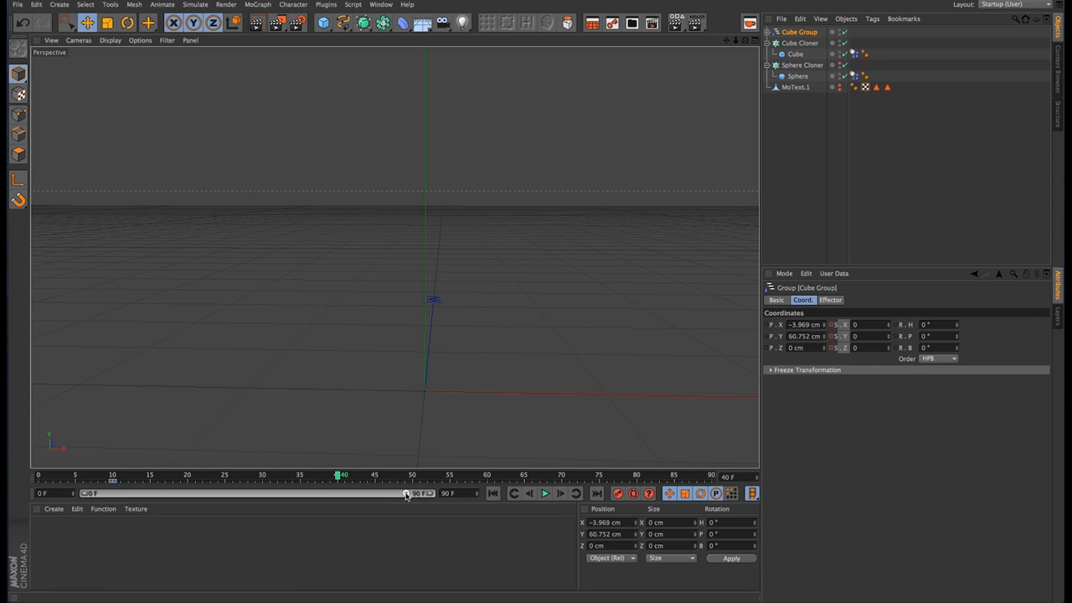
pyautogui.moveTo(430, 495); pyautogui.dragTo(259, 502)
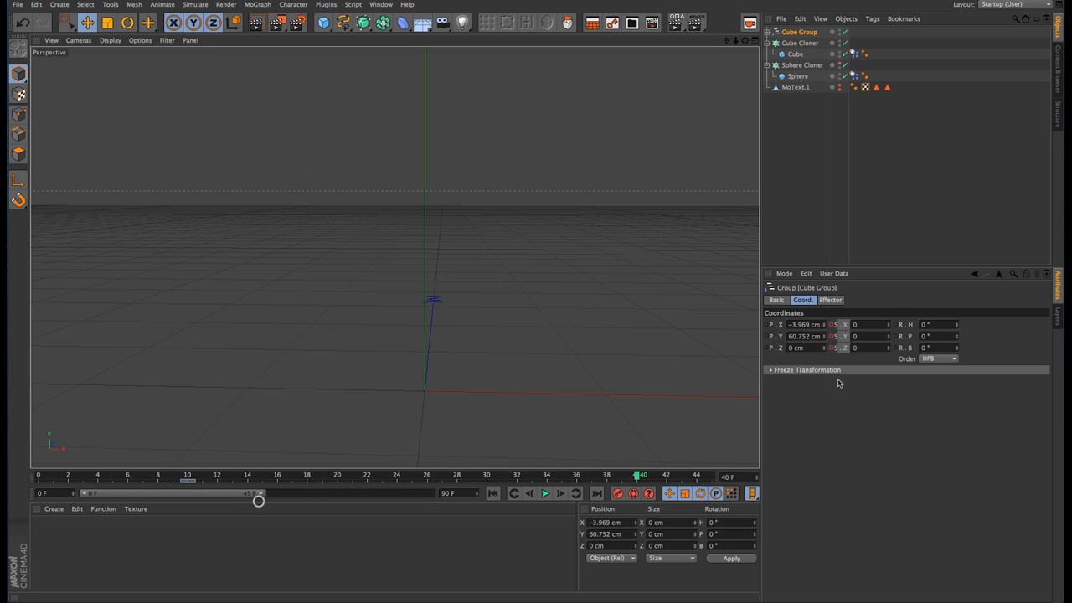
pyautogui.click(862, 324)
pyautogui.write('1')
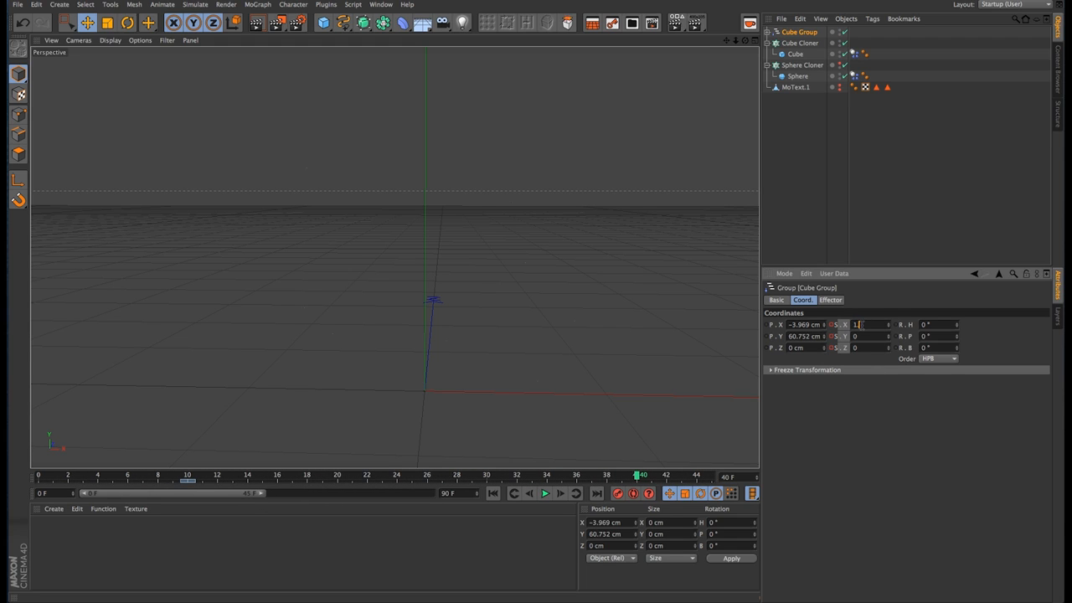
pyautogui.write('.5')
pyautogui.press('Tab')
pyautogui.write('1.5')
pyautogui.press('Tab')
pyautogui.write('1.5')
pyautogui.press('Return')
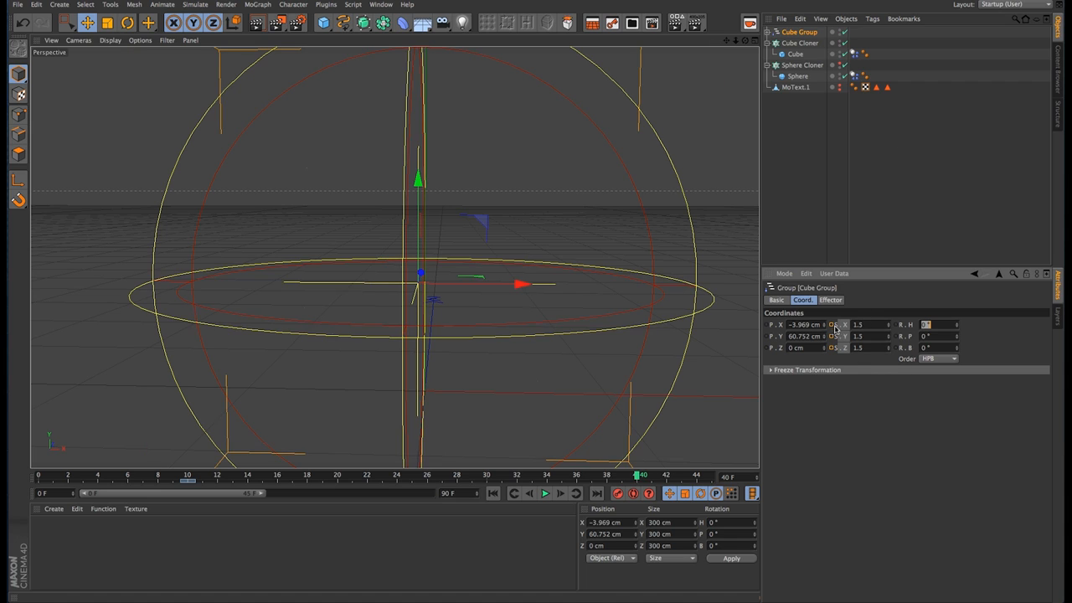
# Step: Advance one frame and play the animation to review how the cubes scale up, stopping the playback at the end
pyautogui.click(561, 494)
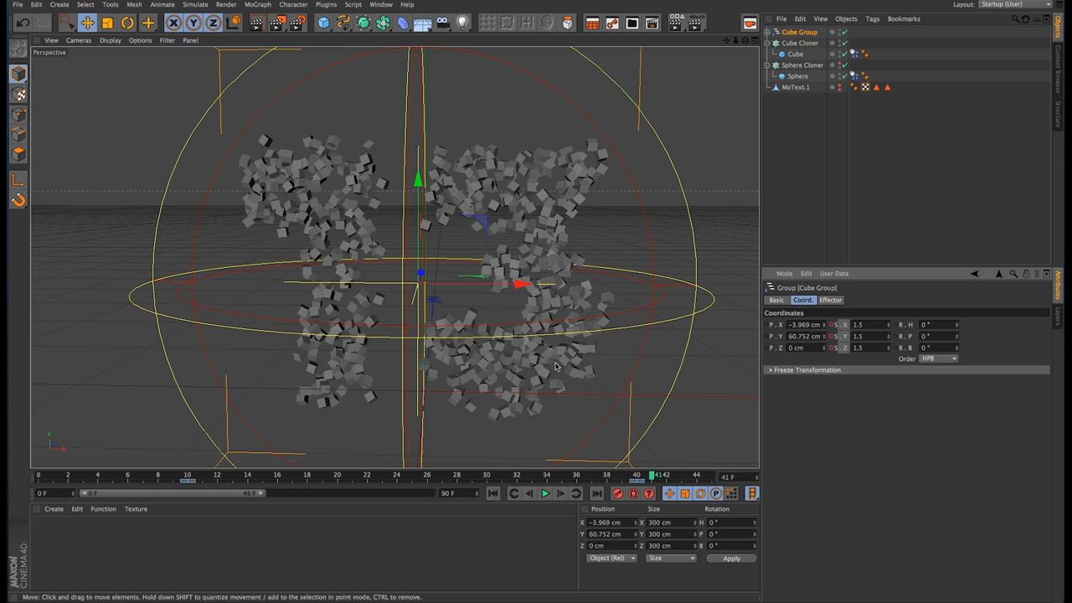
pyautogui.click(543, 495)
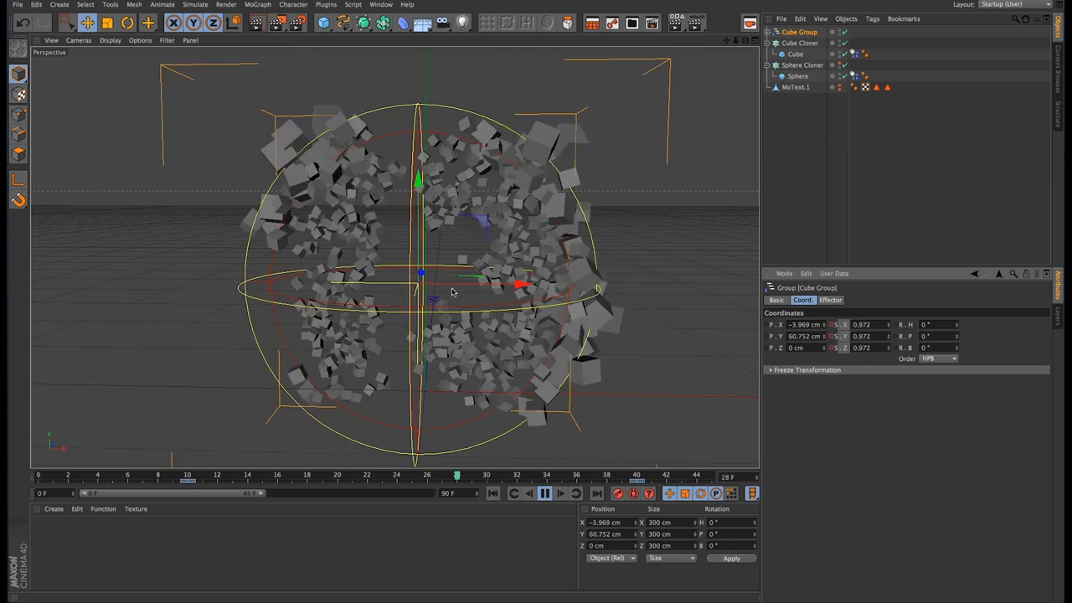
pyautogui.click(546, 495)
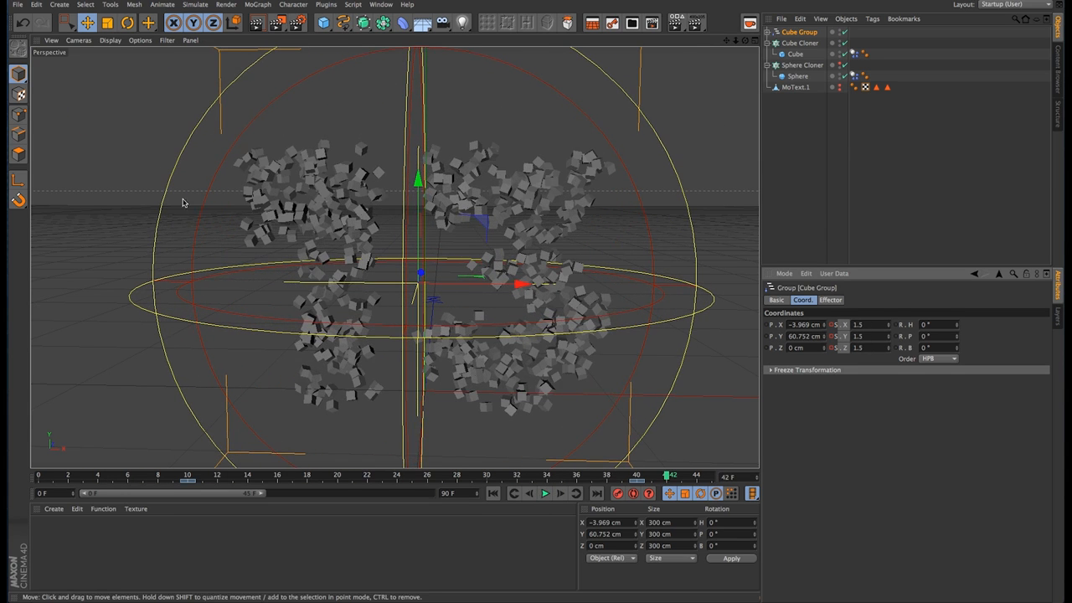
pyautogui.click(546, 494)
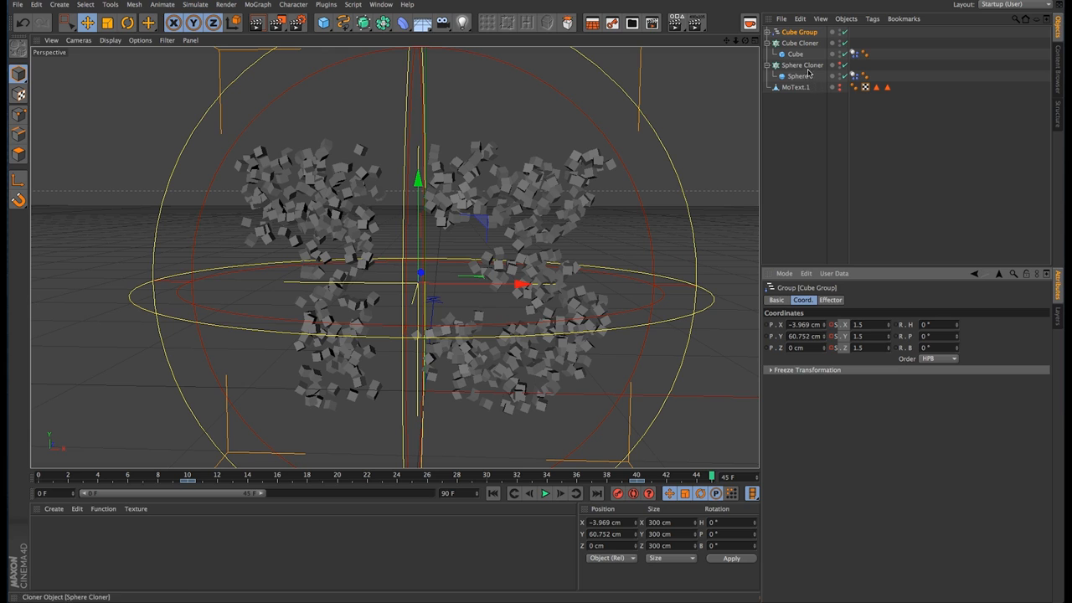
# Step: Set Follow Rotation to 15 in the force settings of the Cube's Dynamics Body tag
pyautogui.click(855, 54)
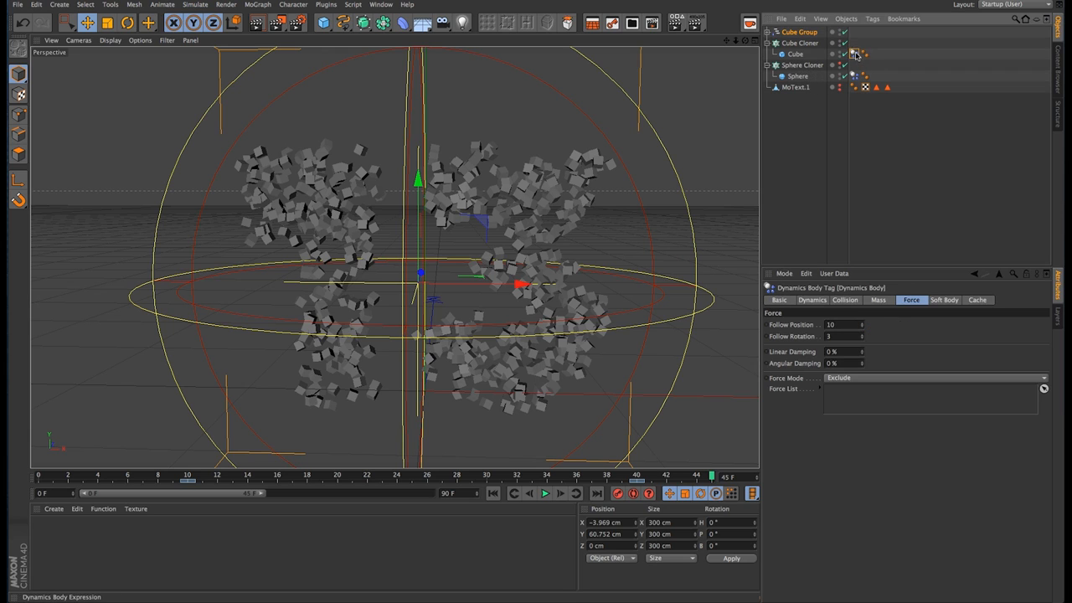
pyautogui.click(843, 336)
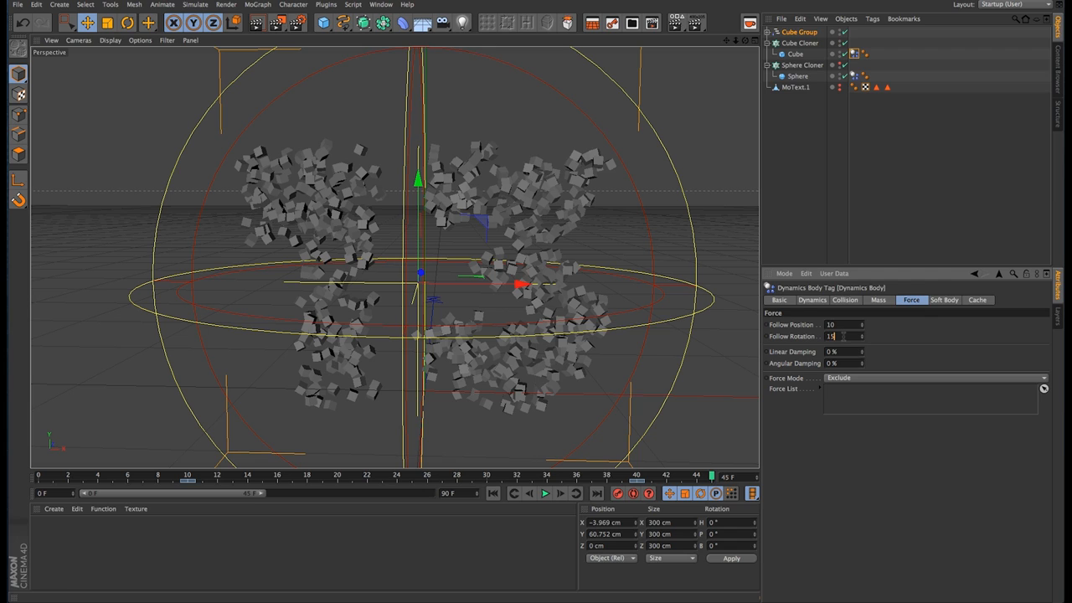
pyautogui.press('Return')
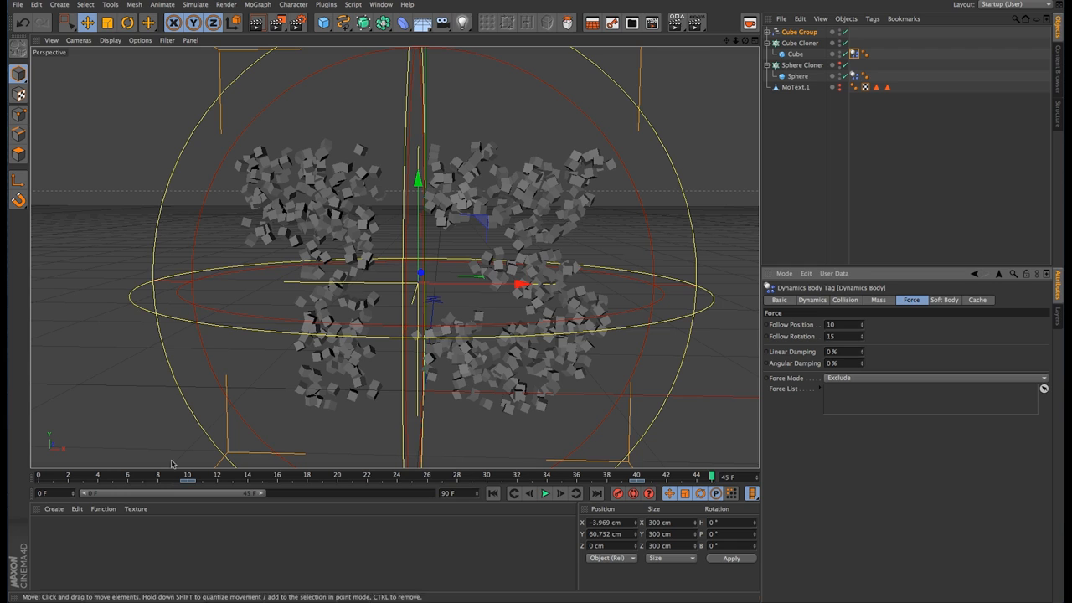
# Step: Rewind to frame 0 and play the animation to check the cubes' rotation, stopping it at the end
pyautogui.moveTo(113, 476); pyautogui.dragTo(8, 472)
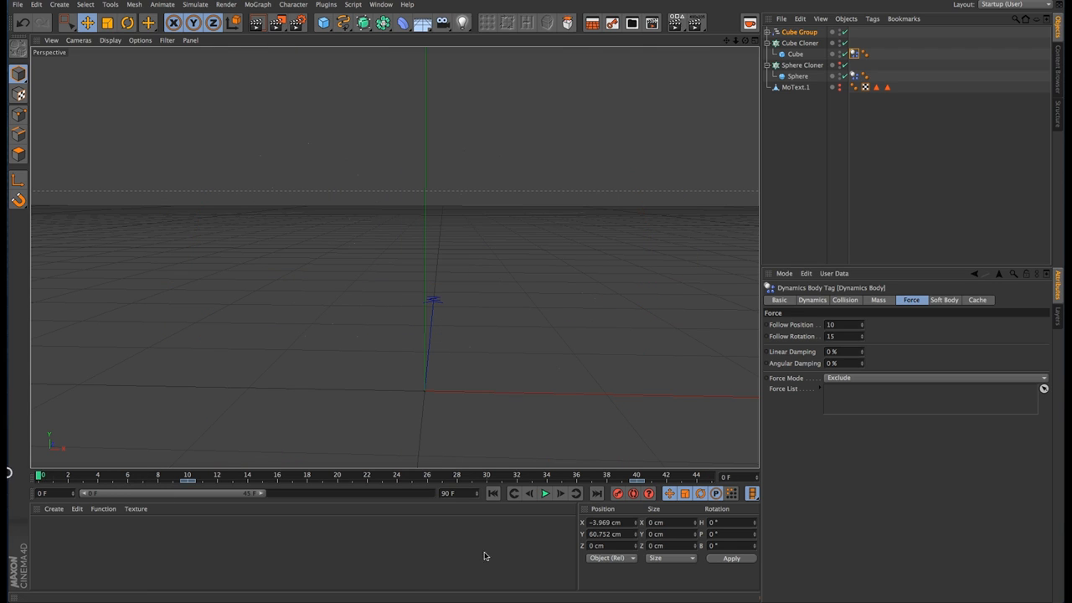
pyautogui.click(546, 494)
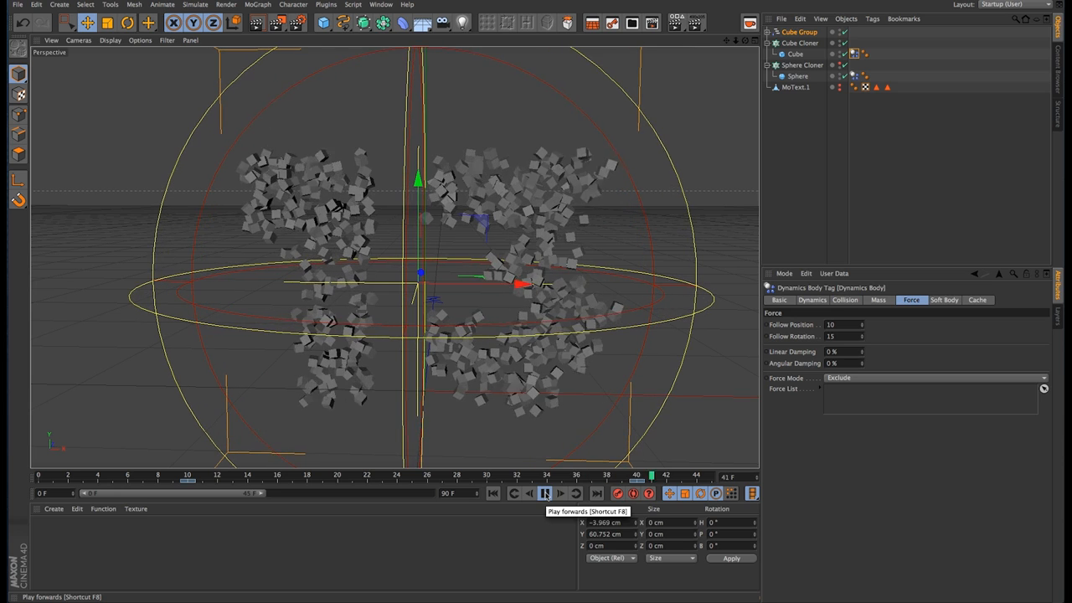
pyautogui.click(547, 495)
pyautogui.click(546, 495)
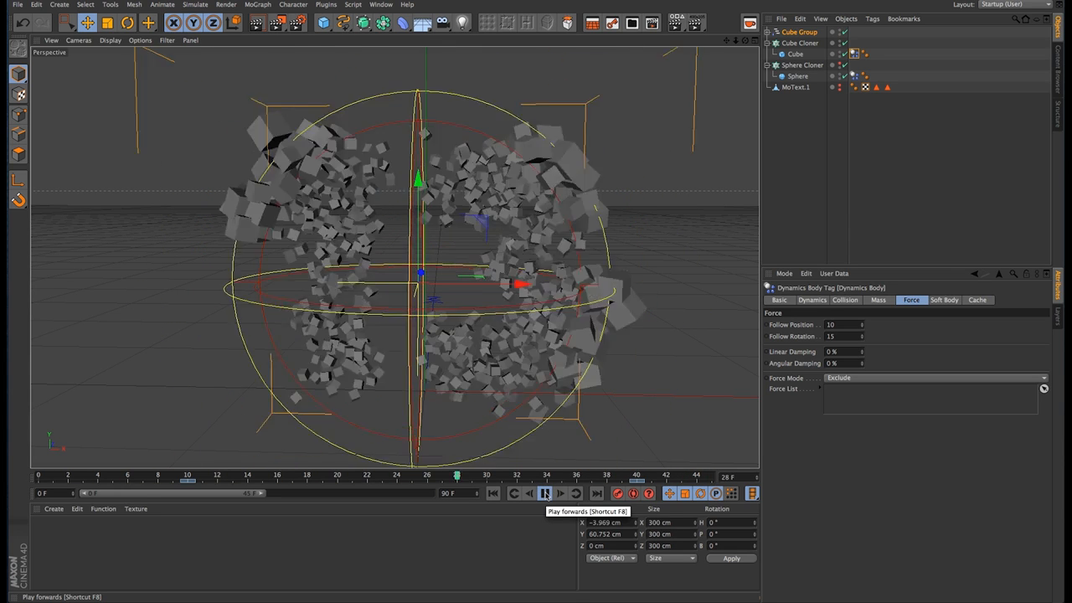
pyautogui.click(546, 495)
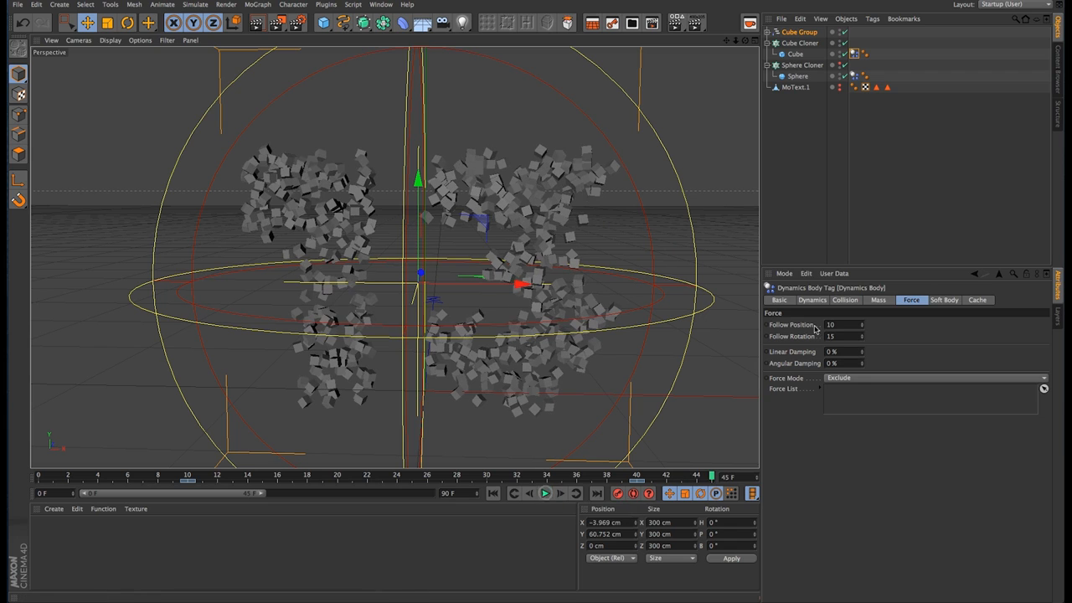
# Step: Set the Cube's Follow Rotation to 20 and return to the first frame
pyautogui.click(844, 336)
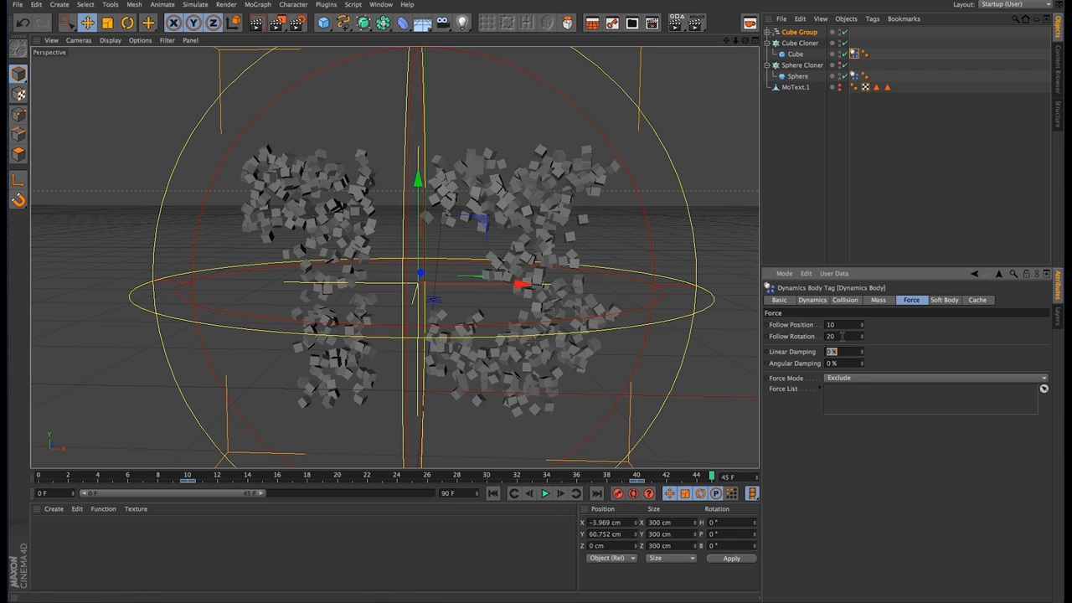
pyautogui.click(494, 494)
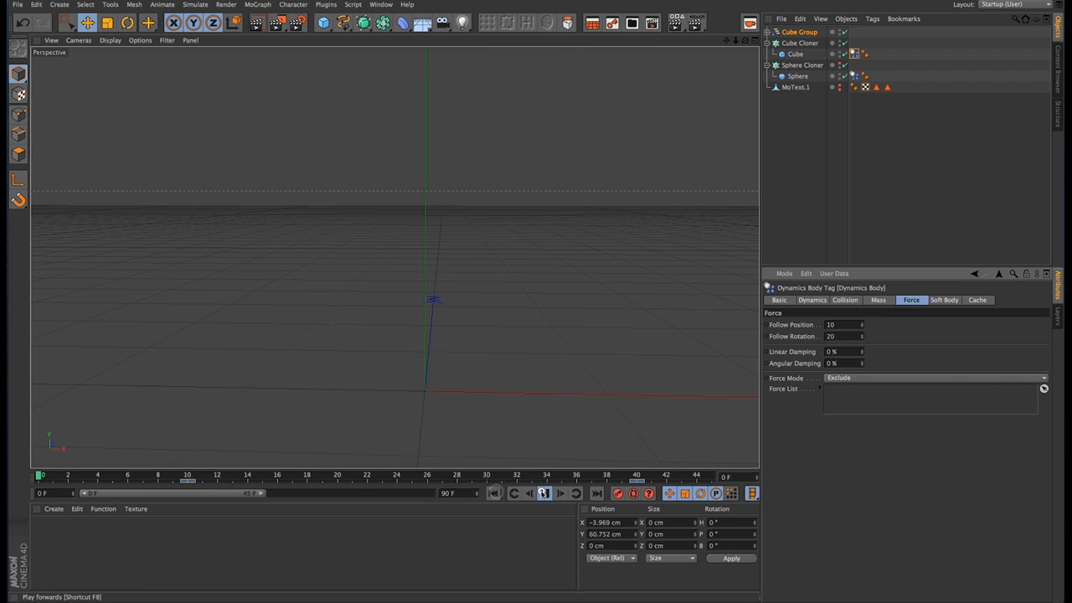
# Step: Play the animation through to review the cubes' rotation and set the Cube's Angular Damping to 50%
pyautogui.click(544, 494)
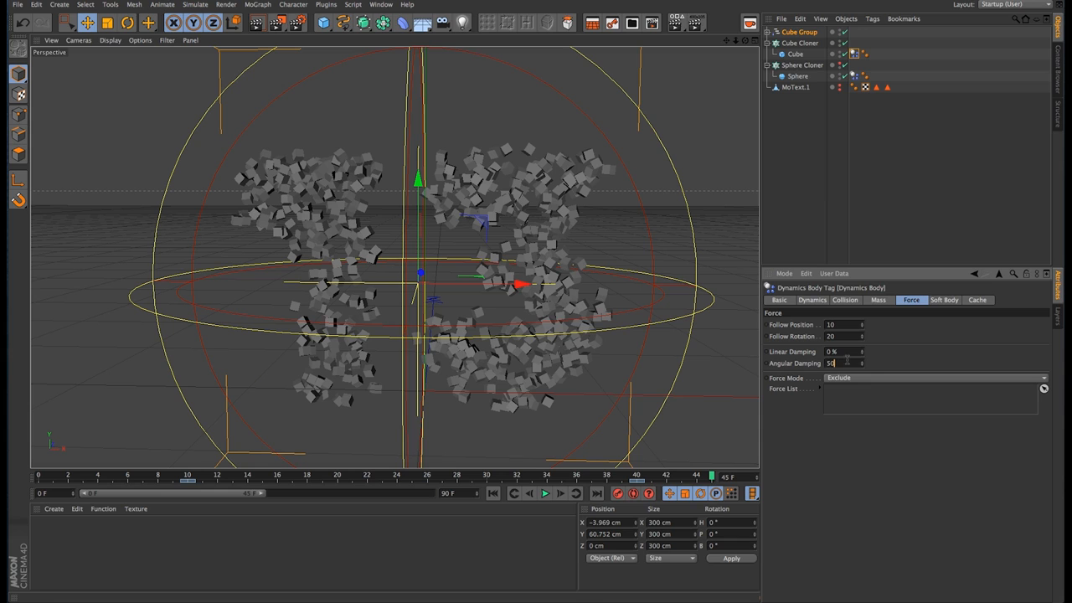
pyautogui.press('Return')
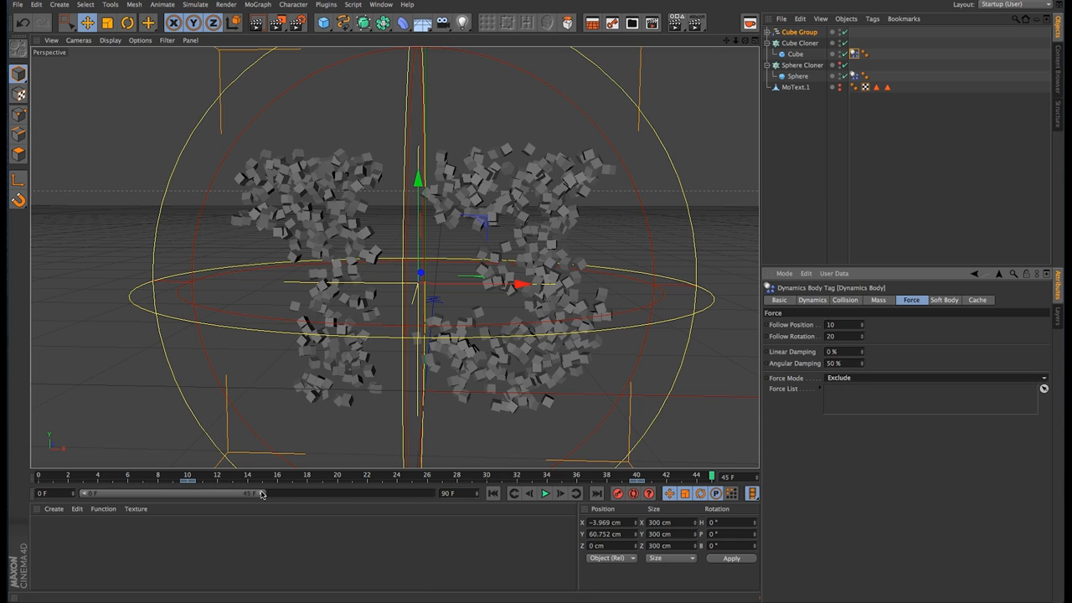
# Step: Extend the preview range to frame 51 and play the animation to check the damped cubes
pyautogui.moveTo(261, 495); pyautogui.dragTo(285, 494)
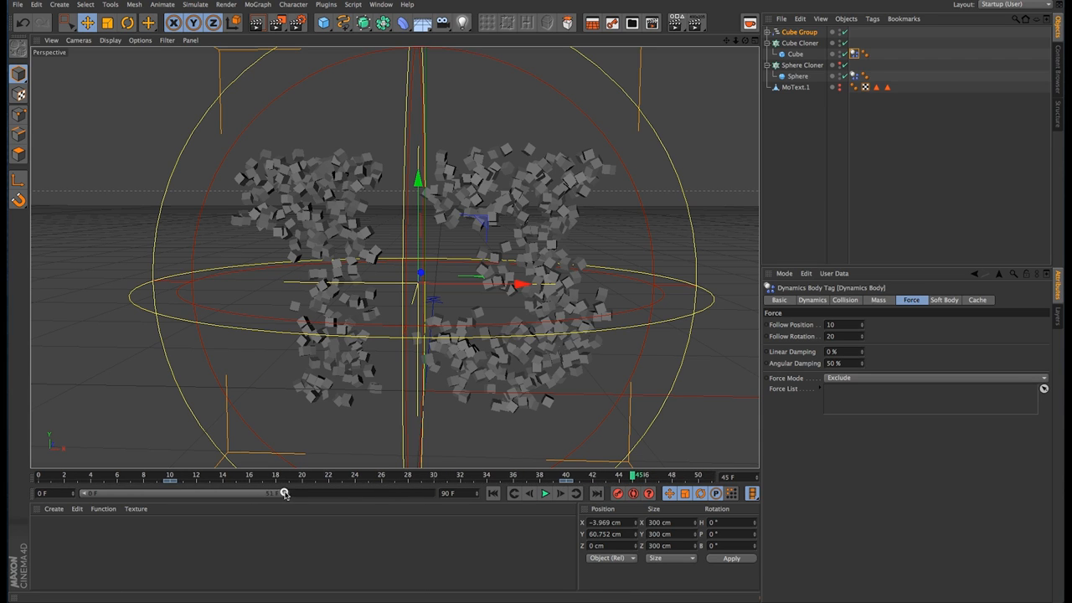
pyautogui.click(545, 493)
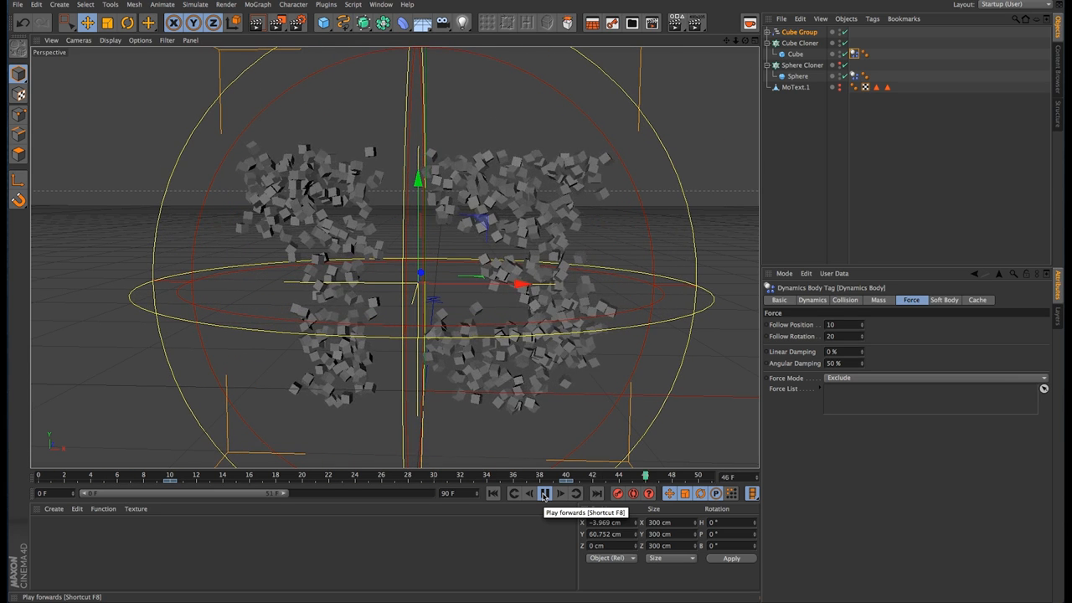
pyautogui.click(544, 493)
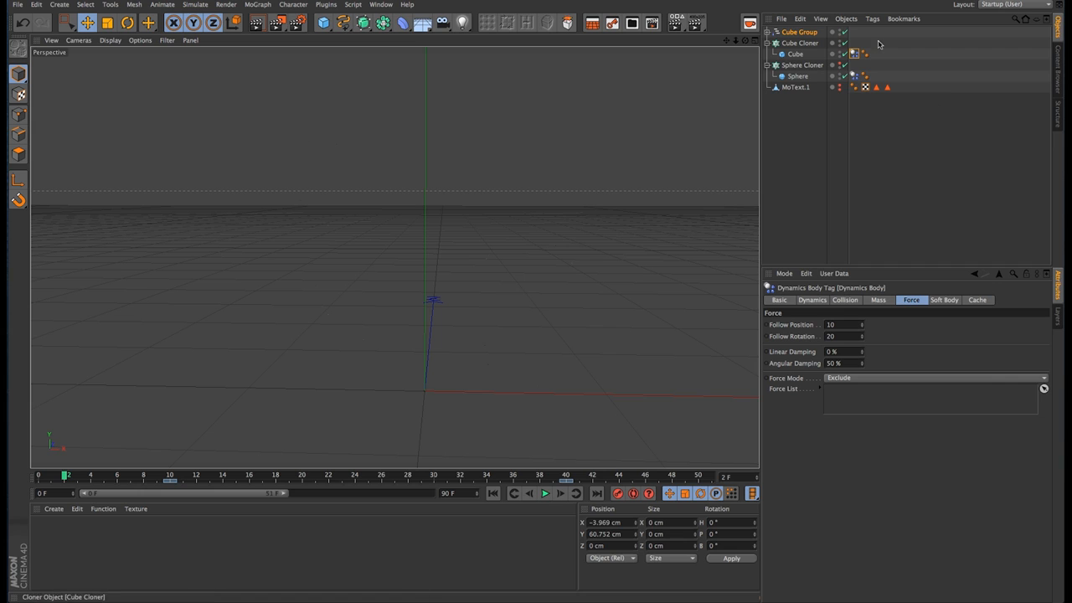
# Step: Make the Sphere Cloner visible in the viewport again and duplicate the Cube Group with its effectors
pyautogui.click(809, 66)
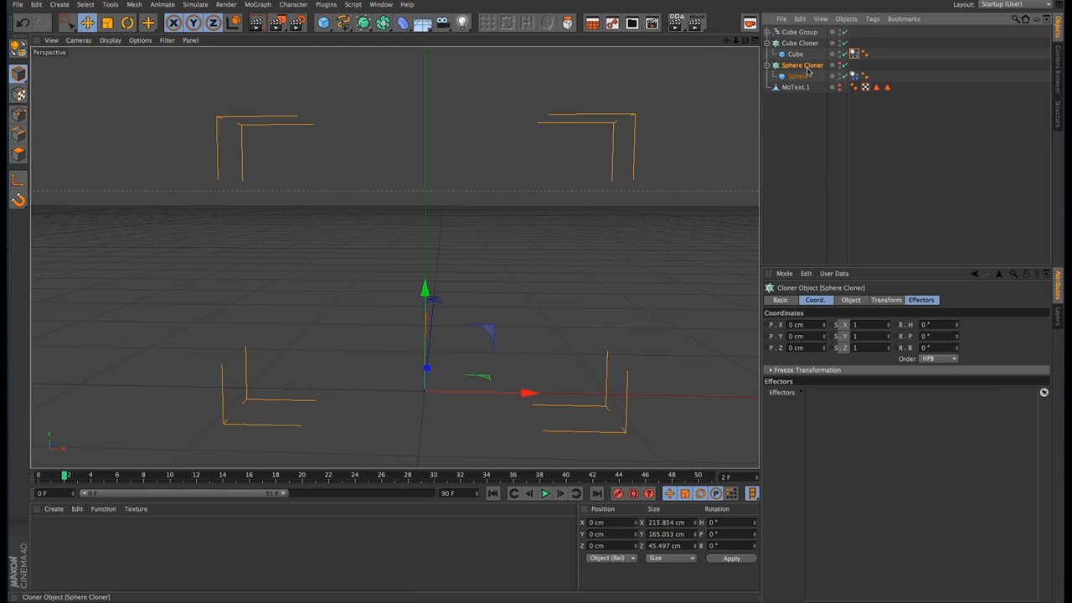
pyautogui.click(842, 64)
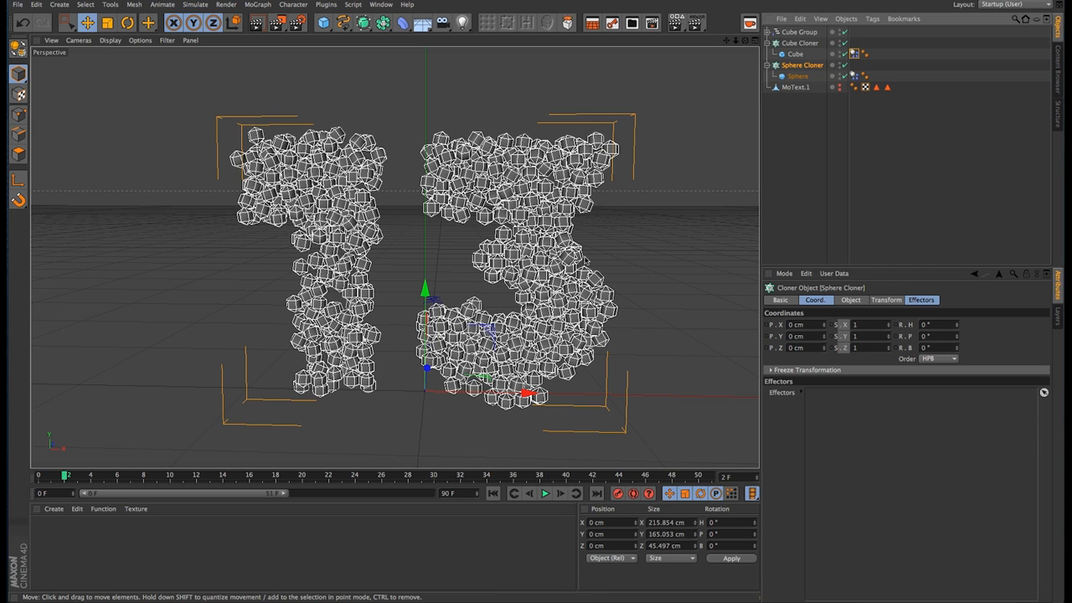
pyautogui.click(799, 32)
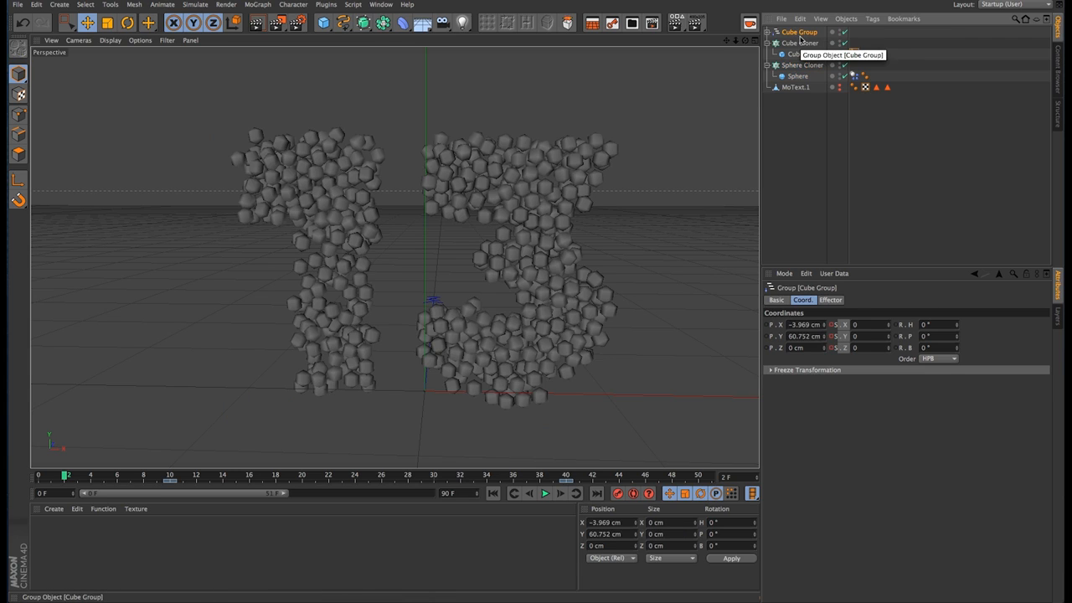
pyautogui.press('super+c')
pyautogui.press('super+v')
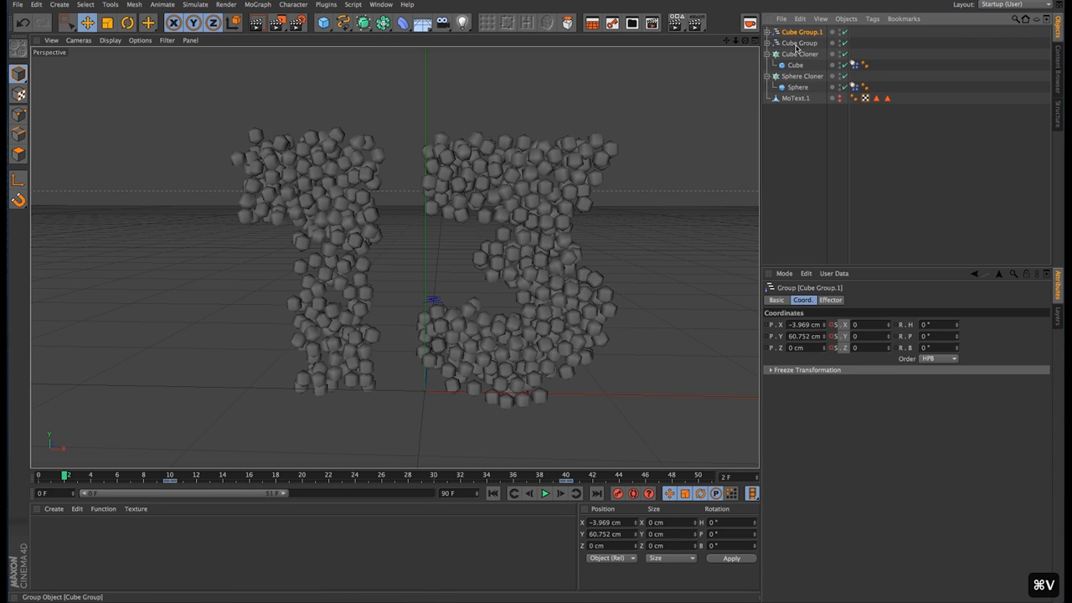
# Step: Rename the duplicated group as Sphere Group
pyautogui.doubleClick(801, 33)
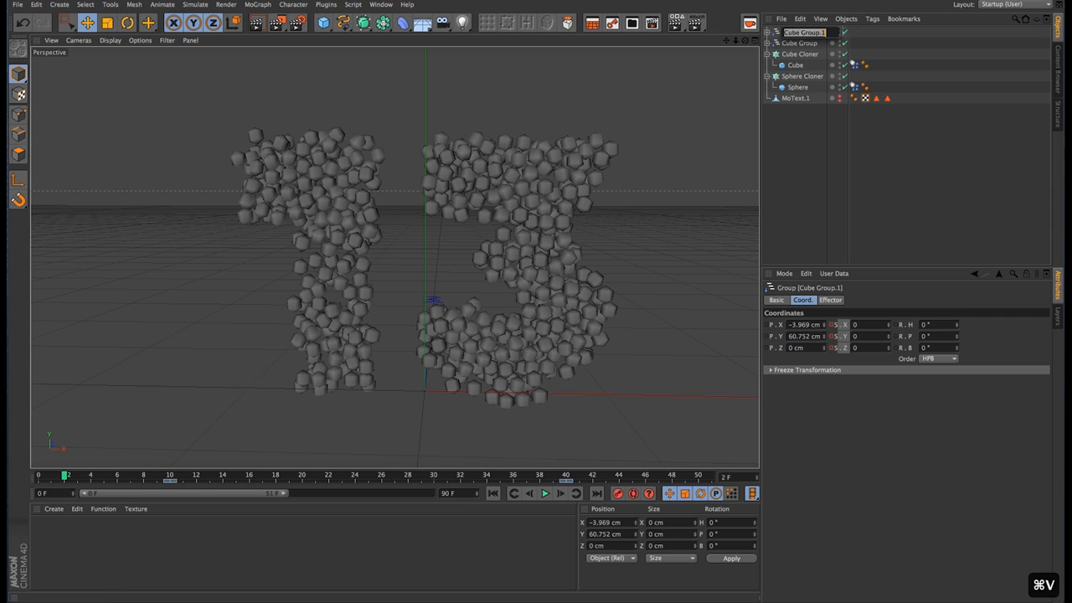
pyautogui.press('BackSpace')
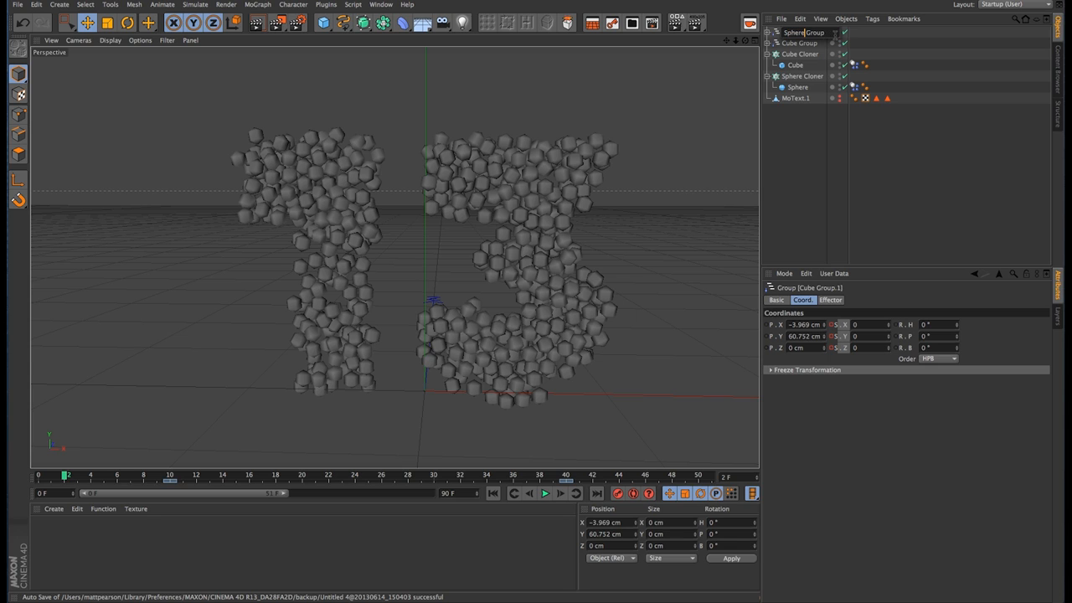
pyautogui.click(802, 107)
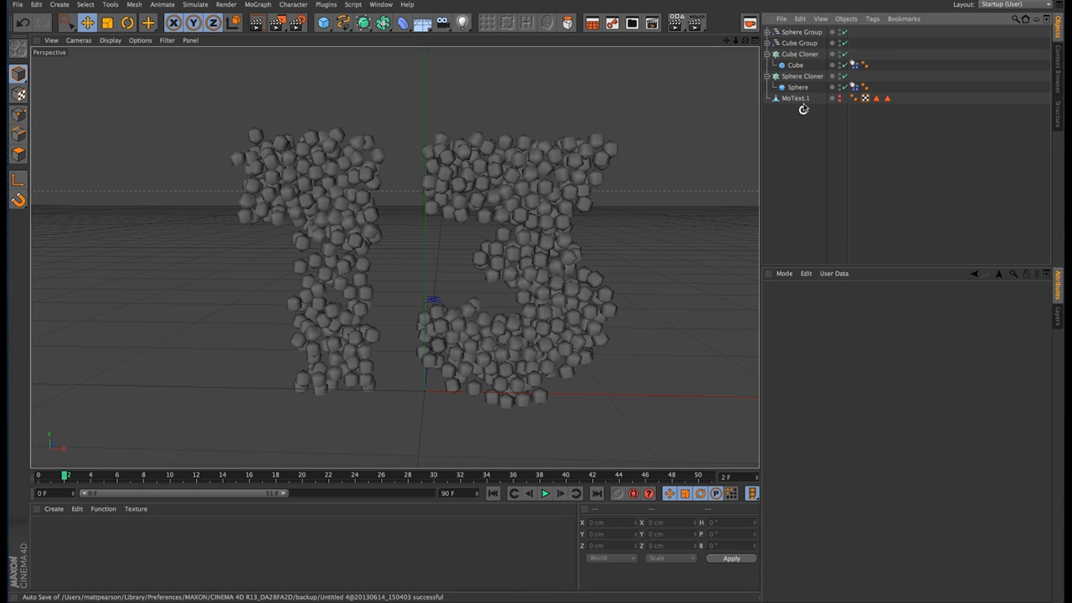
# Step: Delete the Plain effector inside the Sphere Group, keeping only Plain Falloff
pyautogui.click(768, 32)
pyautogui.click(797, 43)
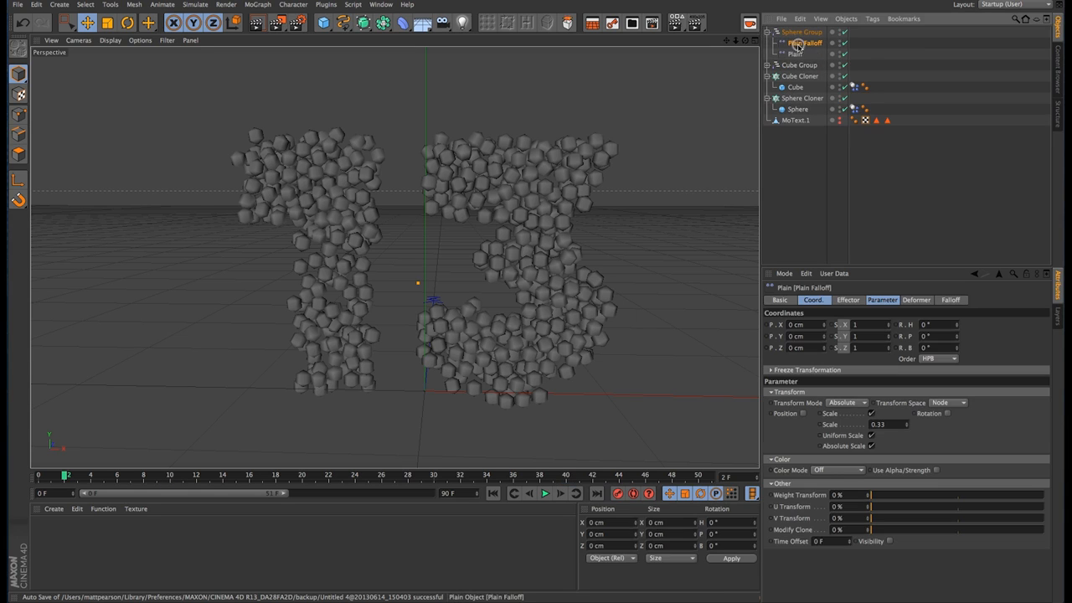
pyautogui.click(797, 55)
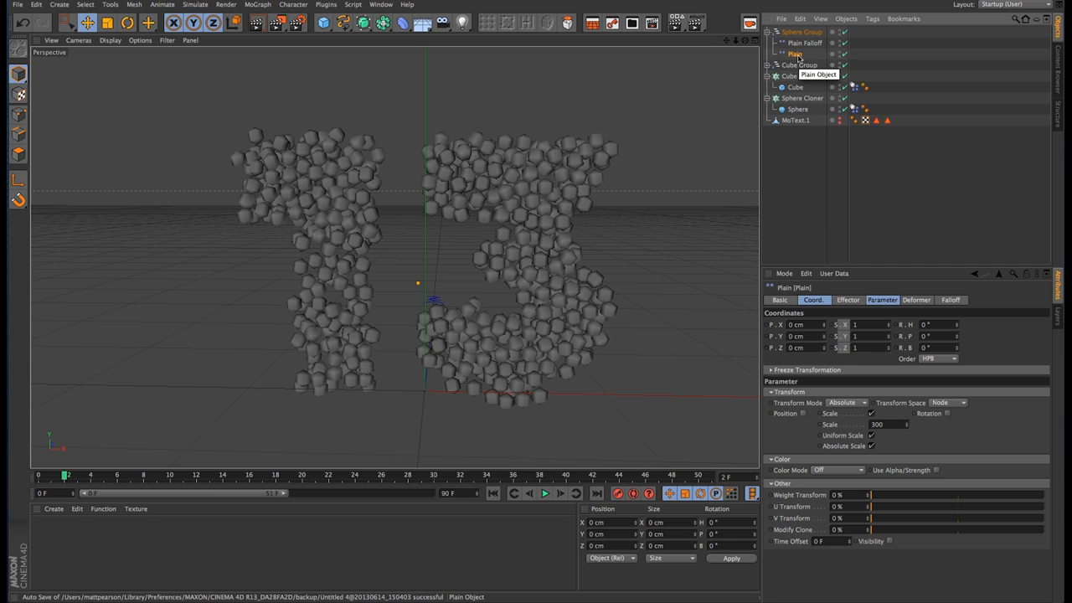
pyautogui.press('Delete')
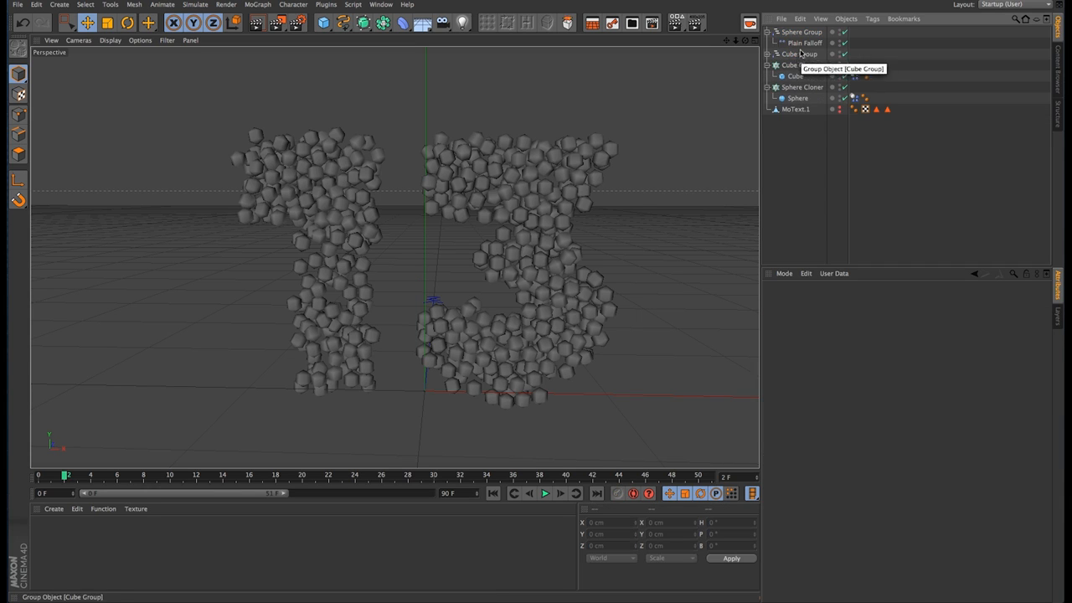
# Step: Set the uniform scale of the Sphere Group's Plain Falloff effector to 0
pyautogui.click(807, 43)
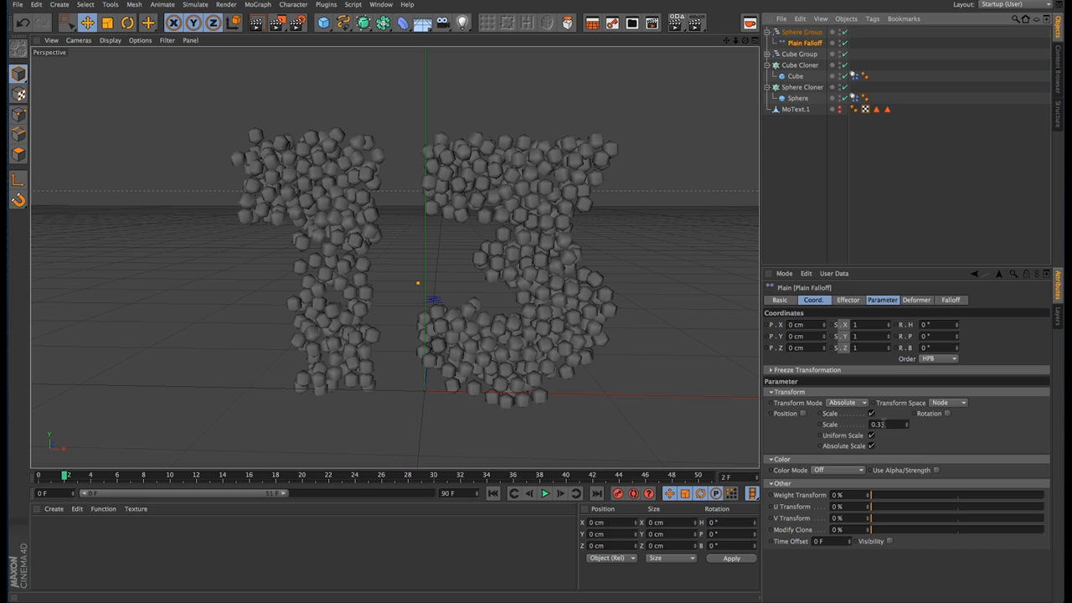
pyautogui.click(882, 424)
pyautogui.write('3')
pyautogui.press('Return')
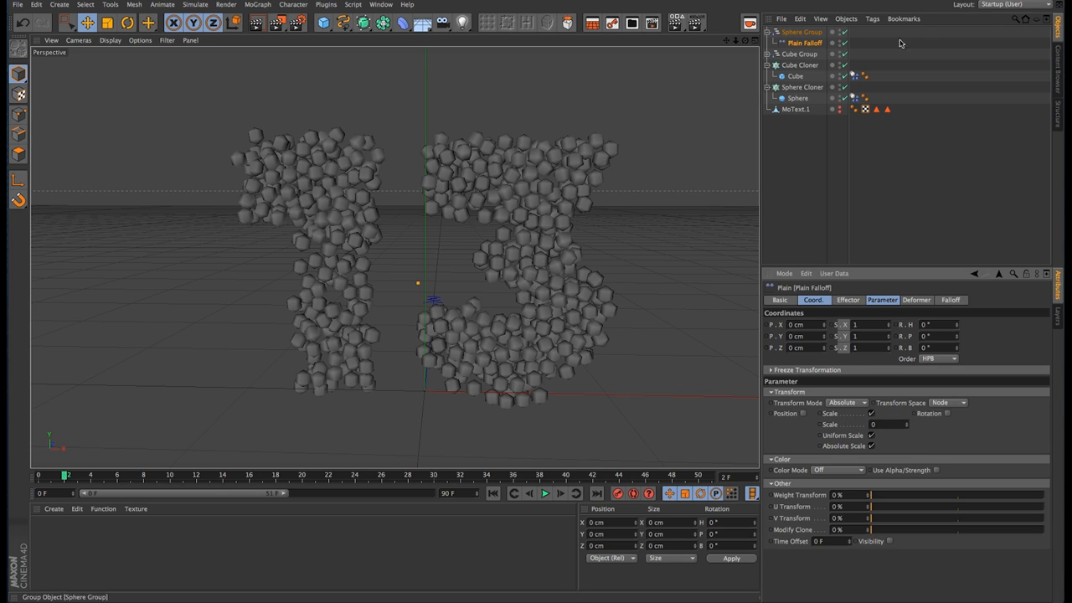
# Step: Add the Sphere Group to the Sphere Cloner's effectors list
pyautogui.click(802, 88)
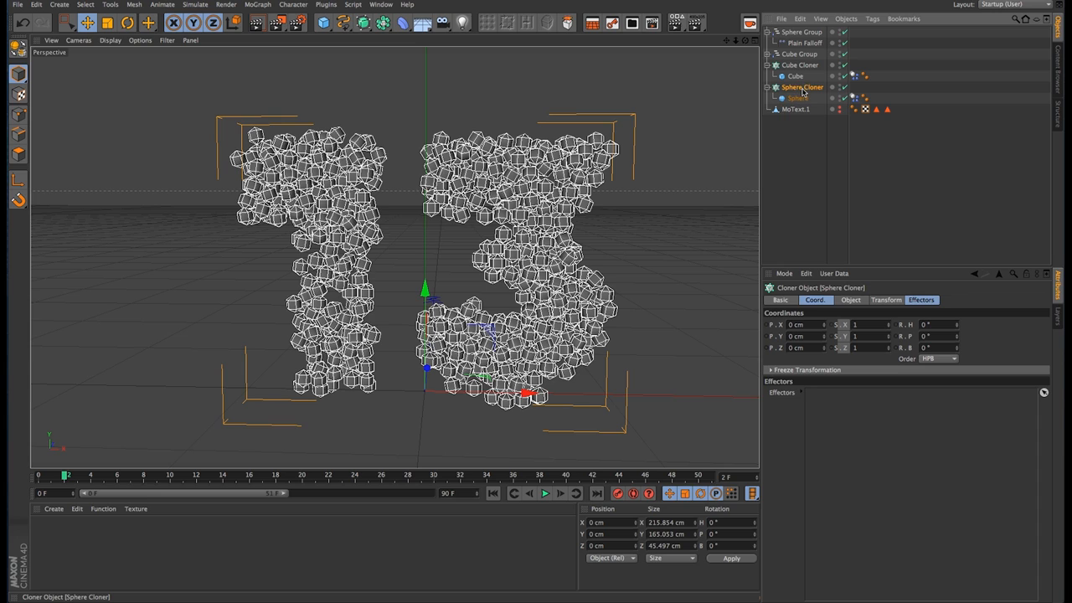
pyautogui.moveTo(801, 32); pyautogui.dragTo(835, 438)
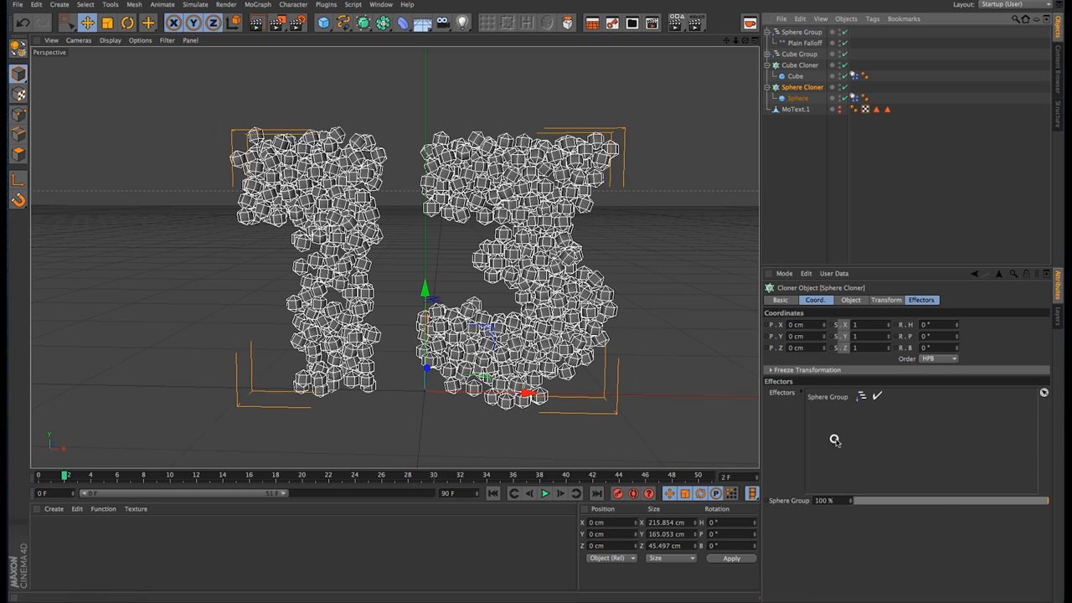
# Step: Check which effectors are listed in the Cube Group, then clear the object selection
pyautogui.click(800, 55)
pyautogui.click(831, 300)
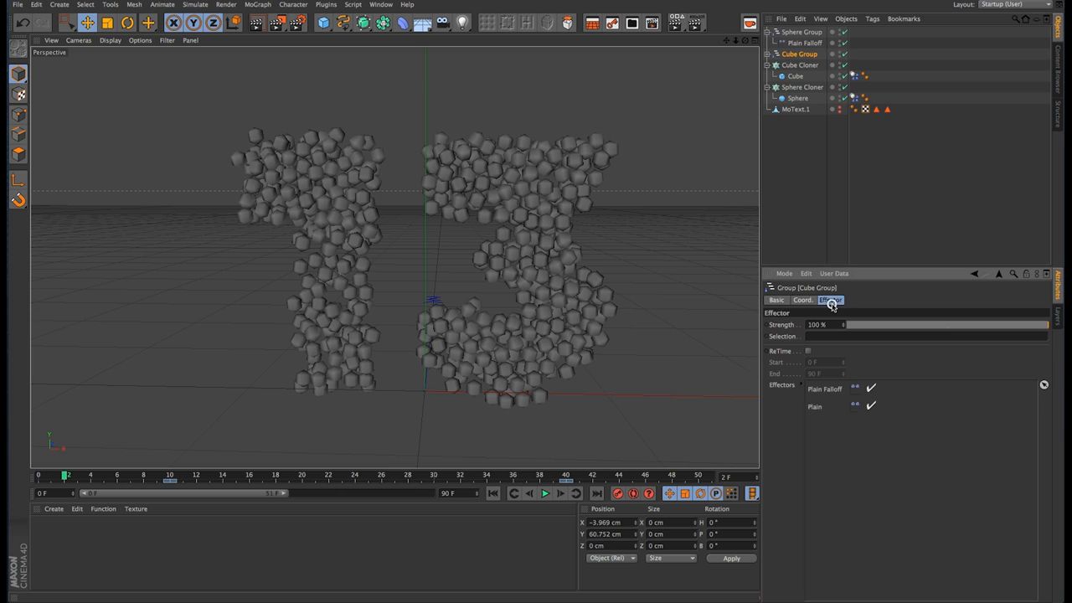
pyautogui.click(800, 64)
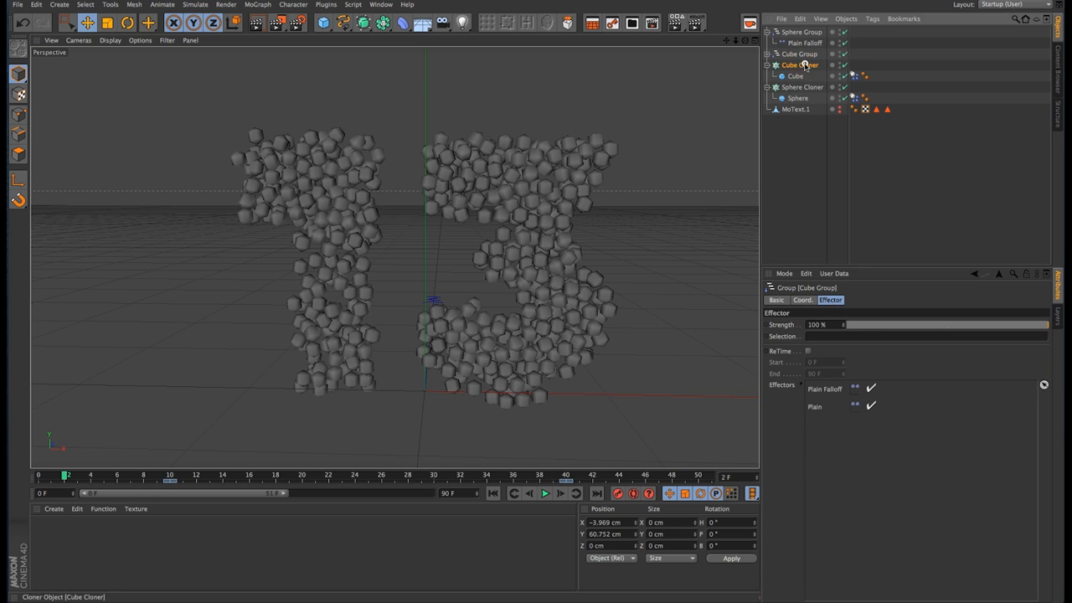
pyautogui.click(814, 125)
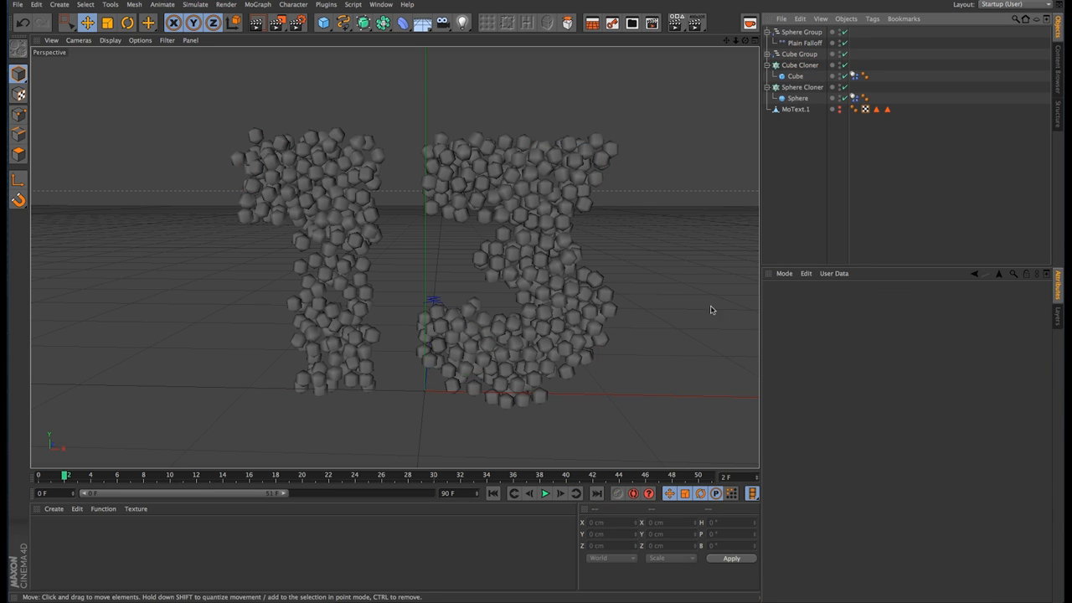
# Step: Play the animation from frame 0 to review the spheres giving way to the cubes
pyautogui.click(494, 494)
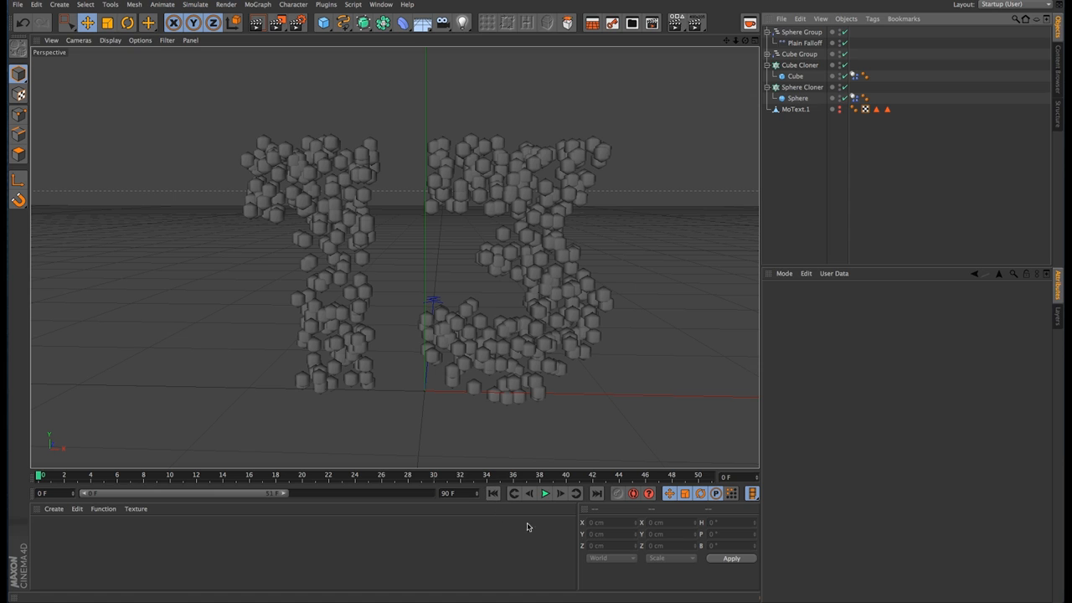
pyautogui.click(545, 494)
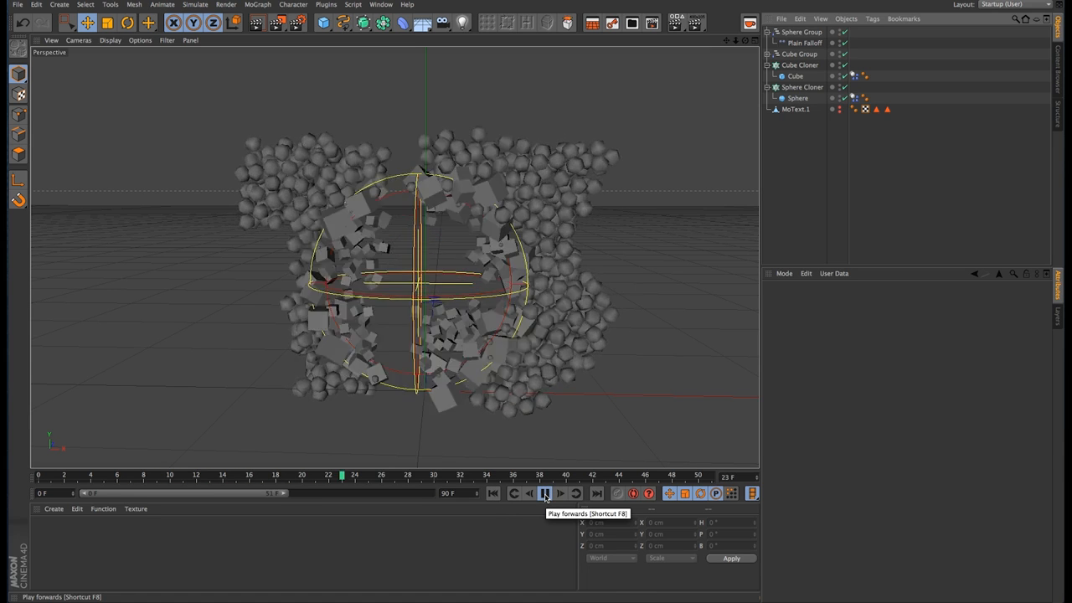
pyautogui.click(546, 495)
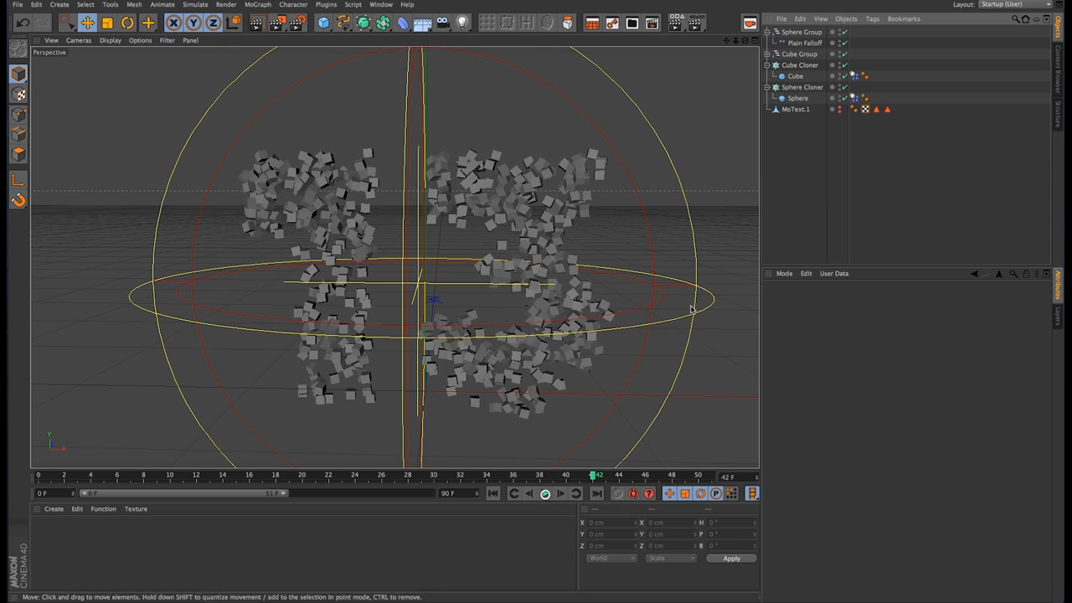
# Step: Hide the Cube Cloner, replay the animation from frame 0 to check the spheres alone, and rewind to the start
pyautogui.click(843, 65)
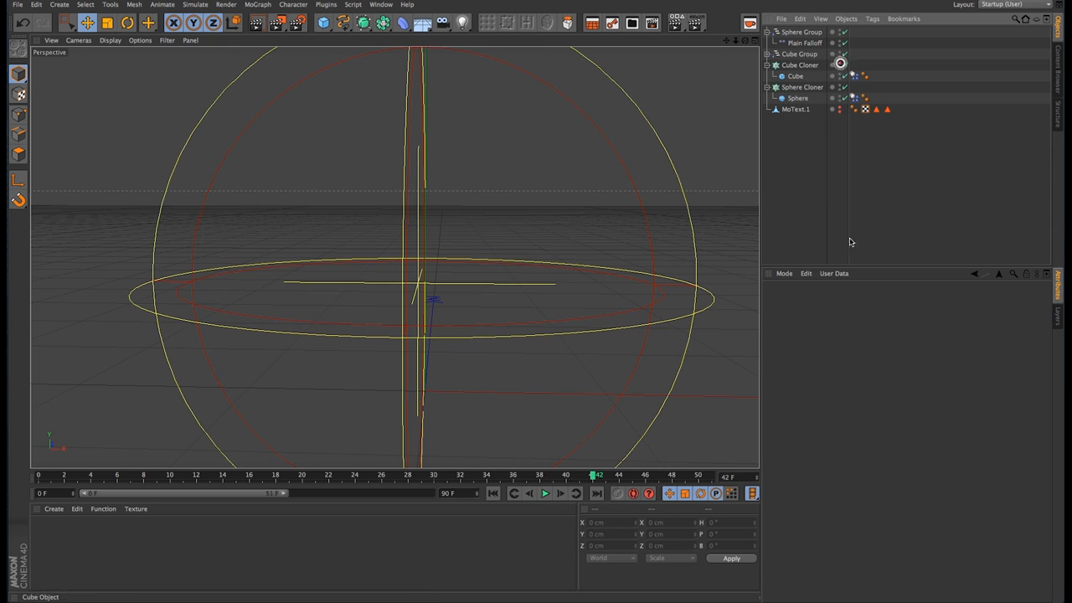
pyautogui.click(493, 493)
pyautogui.click(545, 494)
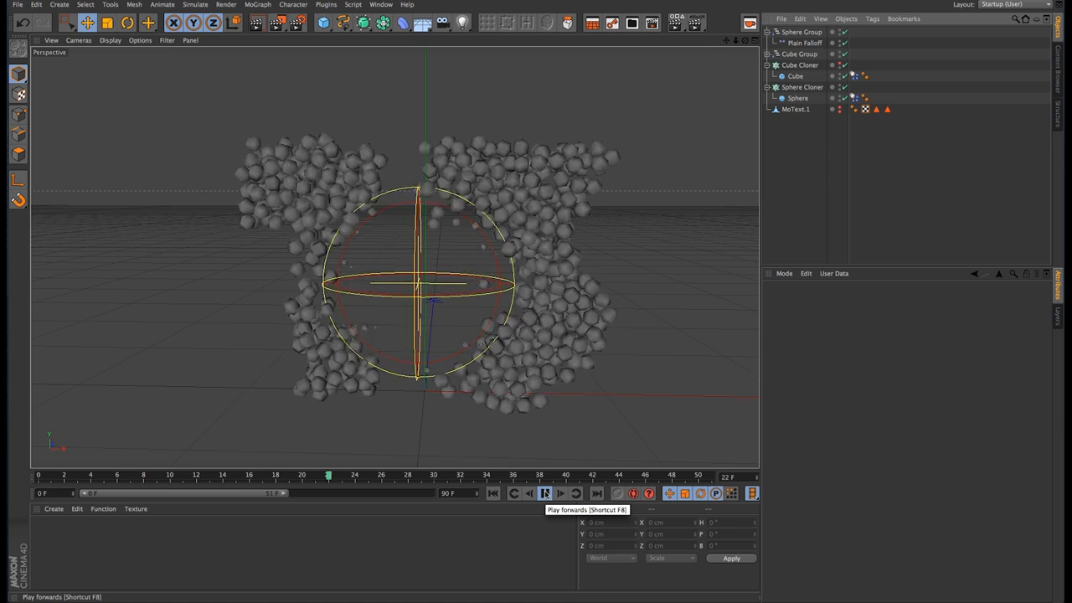
pyautogui.click(545, 494)
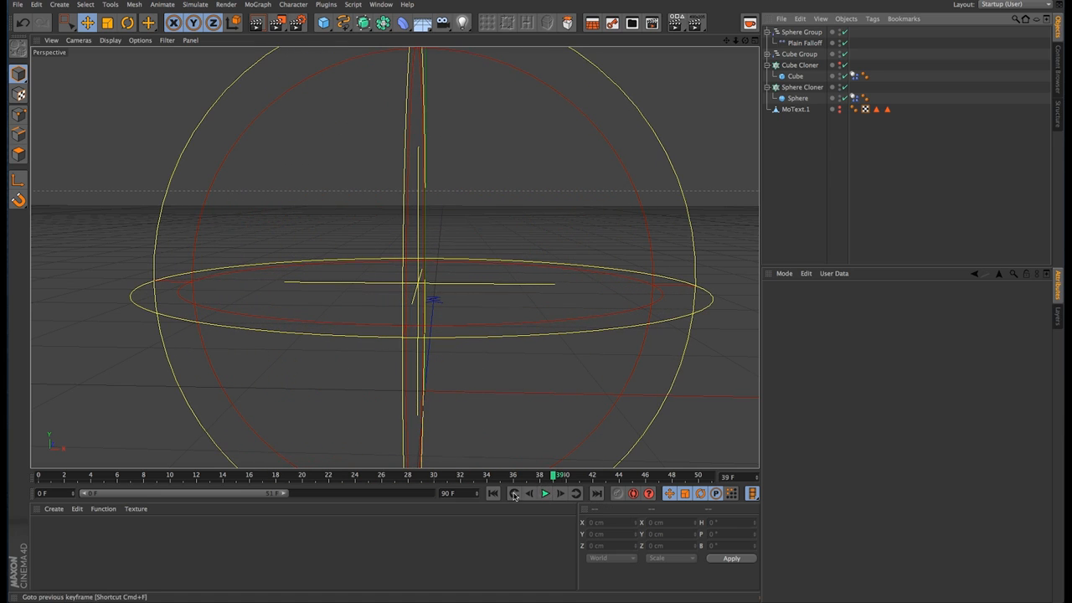
pyautogui.click(492, 493)
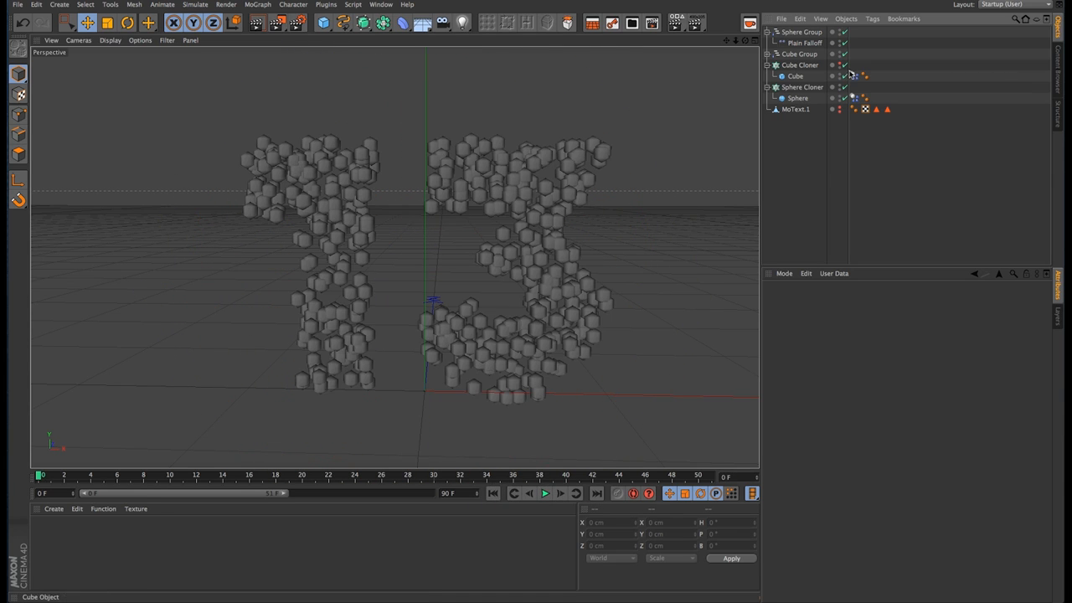
# Step: Show the Cube Cloner again and replay the animation with both cloners visible
pyautogui.click(545, 494)
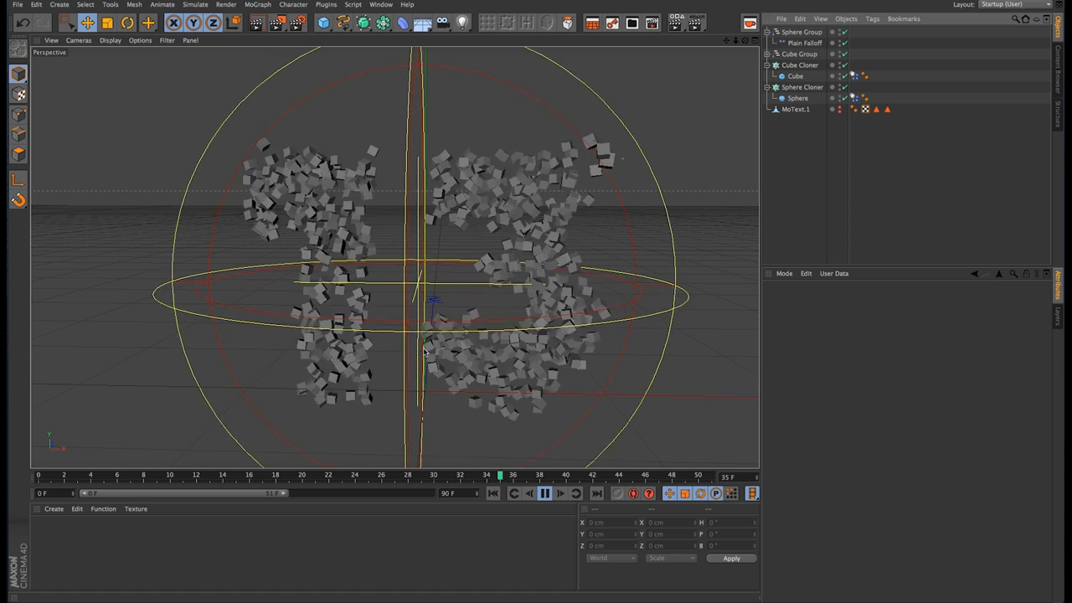
pyautogui.click(781, 143)
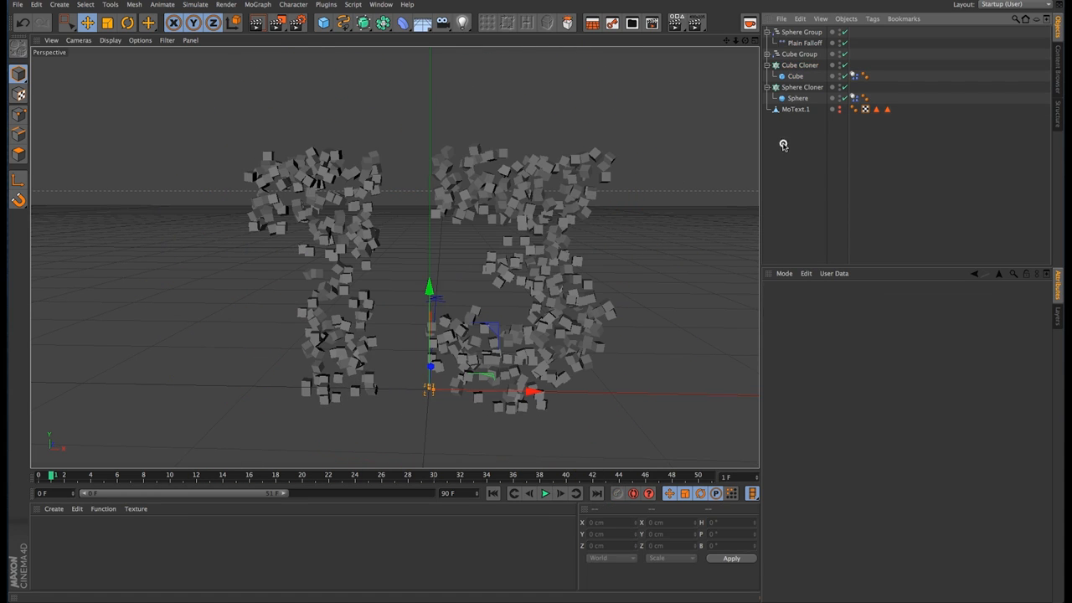
# Step: Add a new MoText object and set its text to 23
pyautogui.click(267, 6)
pyautogui.click(270, 141)
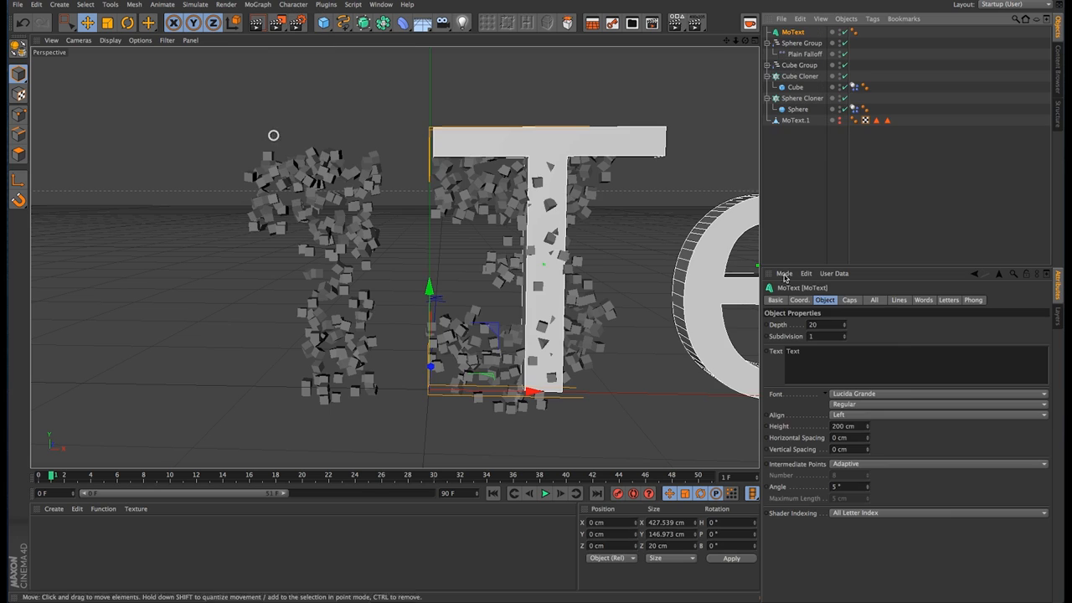
pyautogui.doubleClick(793, 351)
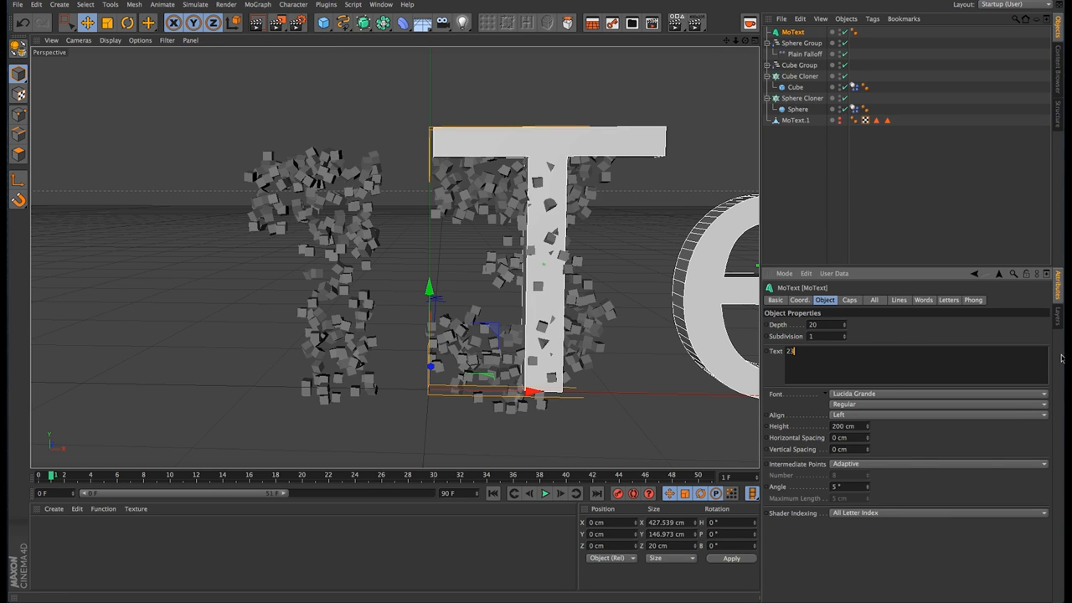
# Step: Set the font of the 23 text to DOCK11
pyautogui.click(971, 394)
pyautogui.scroll(5, 917, 176)
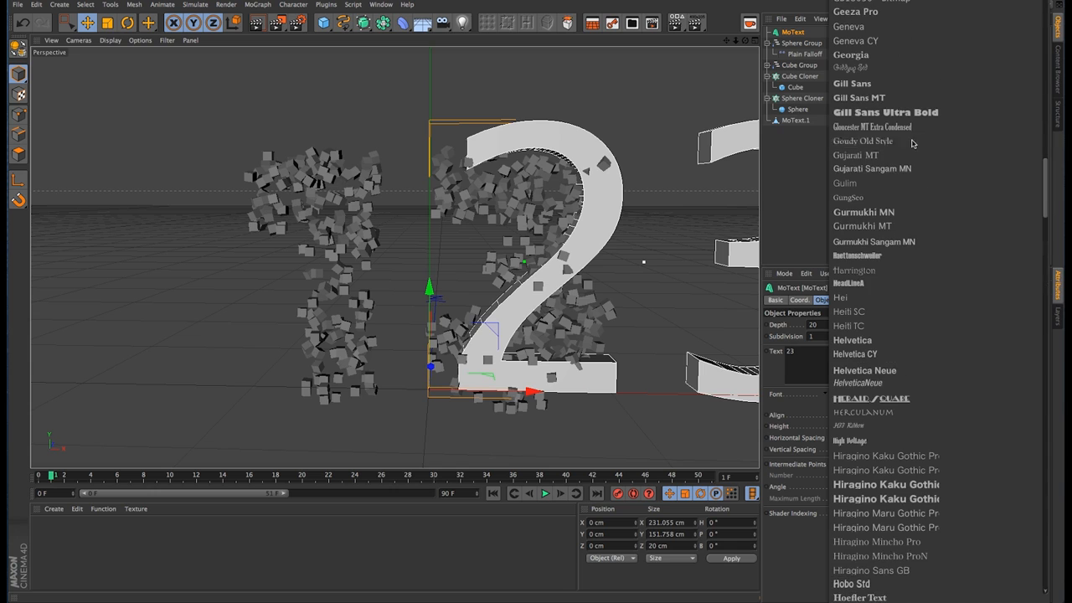
pyautogui.scroll(5, 913, 144)
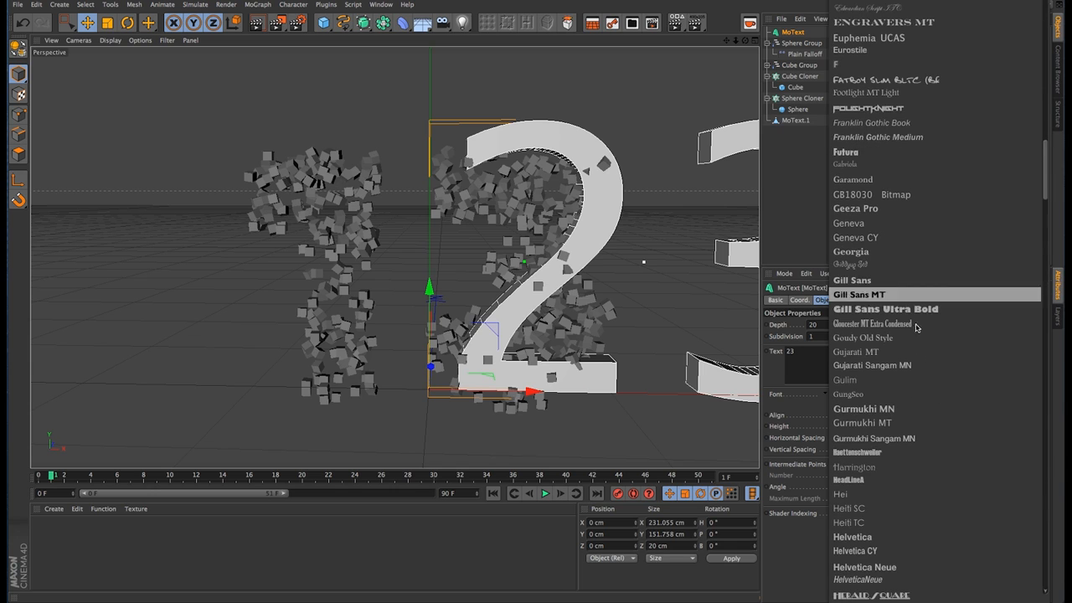
pyautogui.scroll(3, 886, 160)
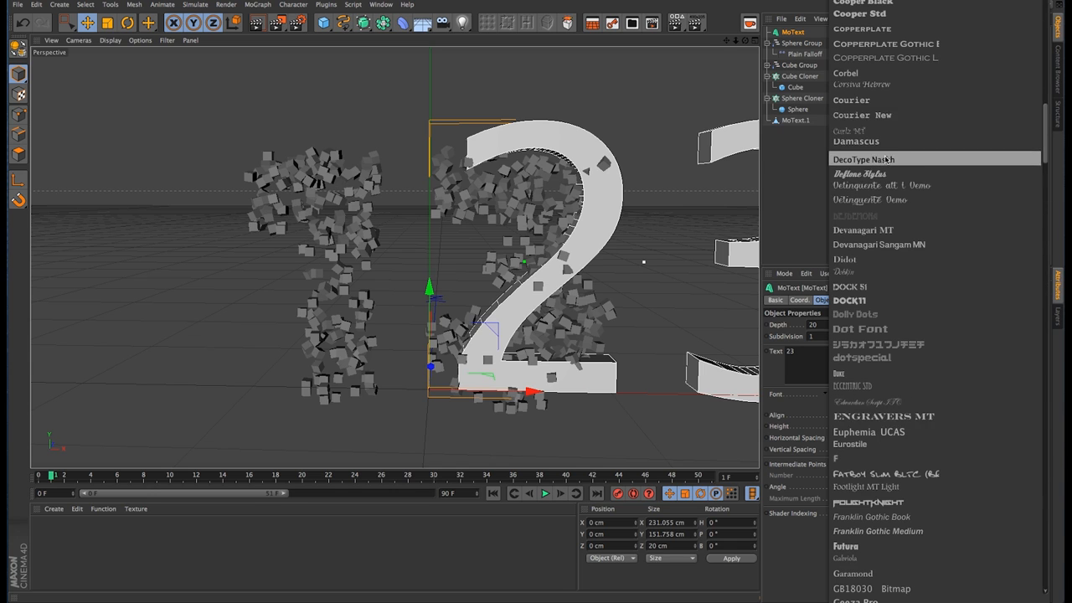
pyautogui.click(874, 300)
pyautogui.click(796, 172)
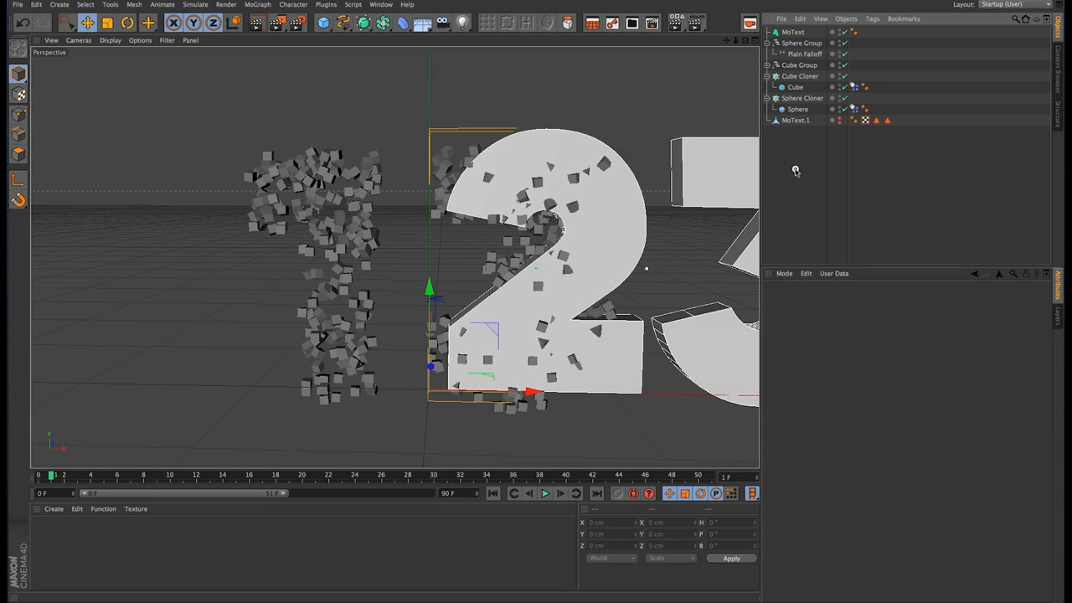
# Step: Check the coordinates of MoText.1 and set the 23 text's alignment to Middle
pyautogui.click(794, 119)
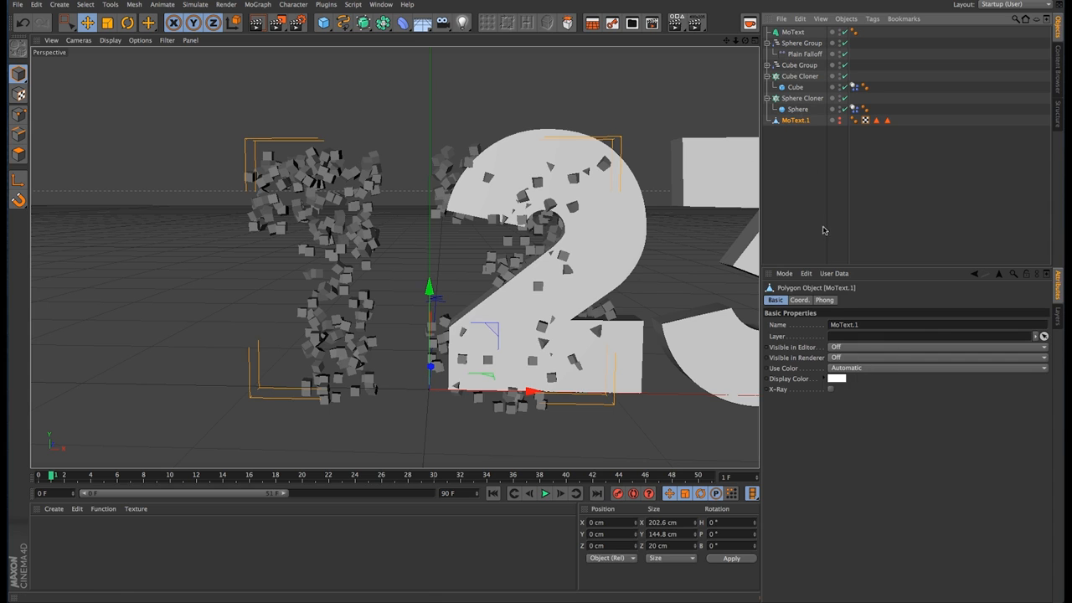
pyautogui.click(800, 301)
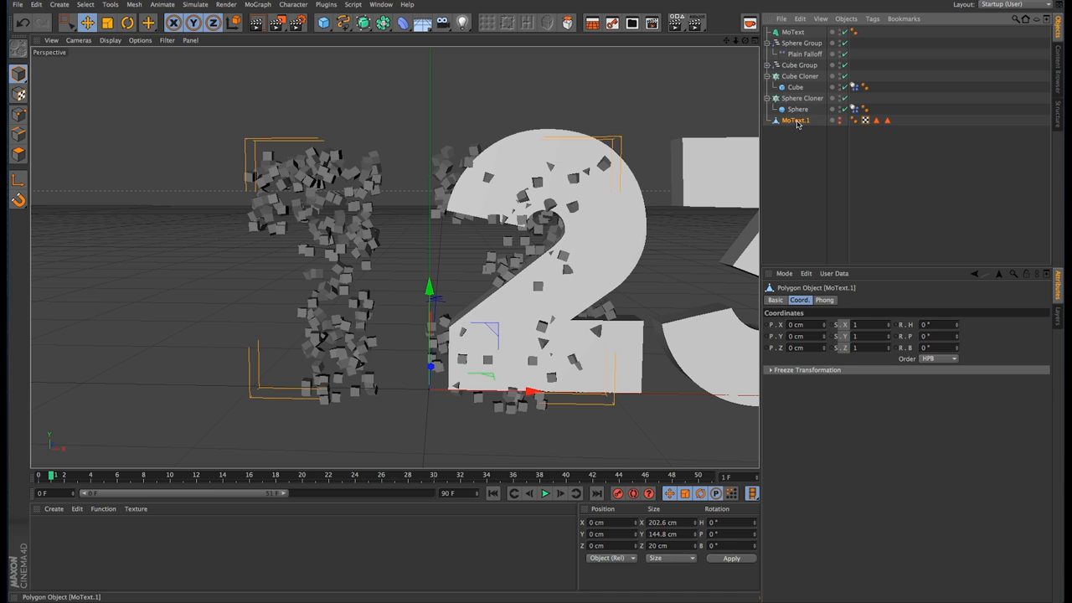
pyautogui.click(793, 32)
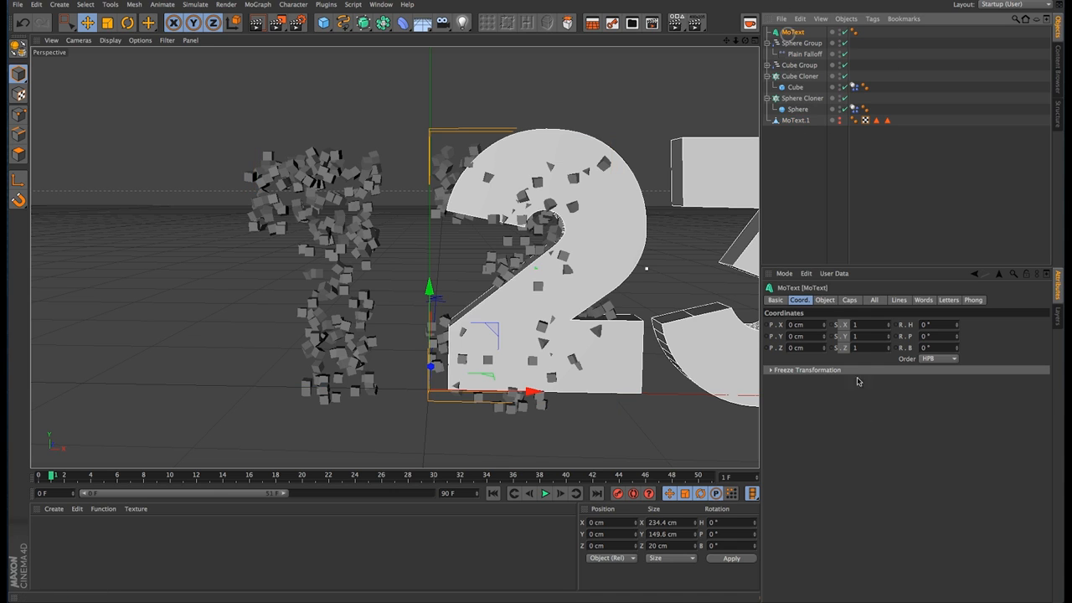
pyautogui.click(825, 300)
pyautogui.click(849, 415)
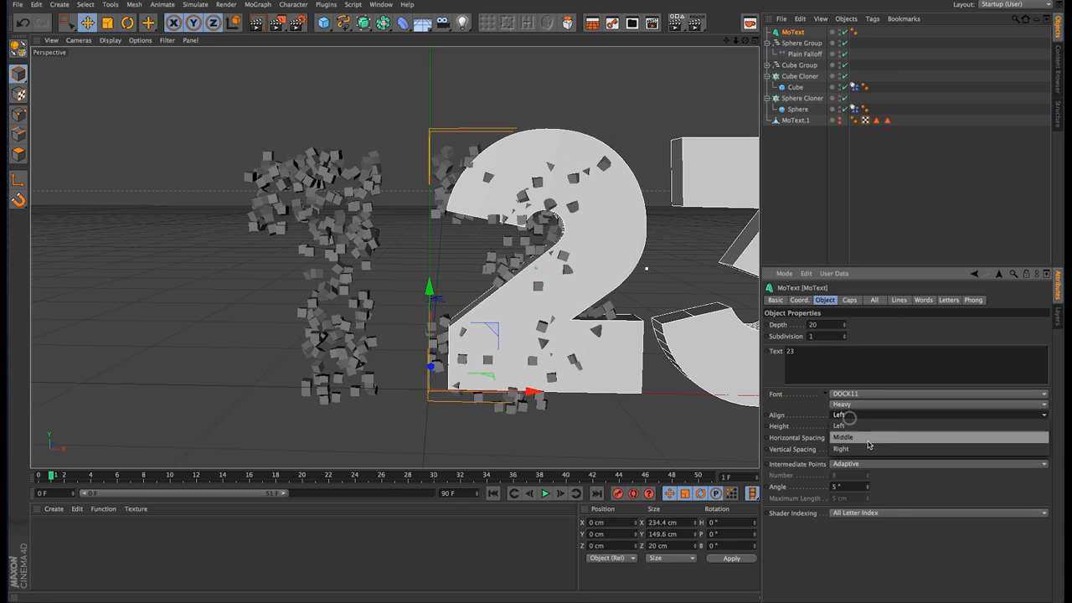
pyautogui.click(855, 433)
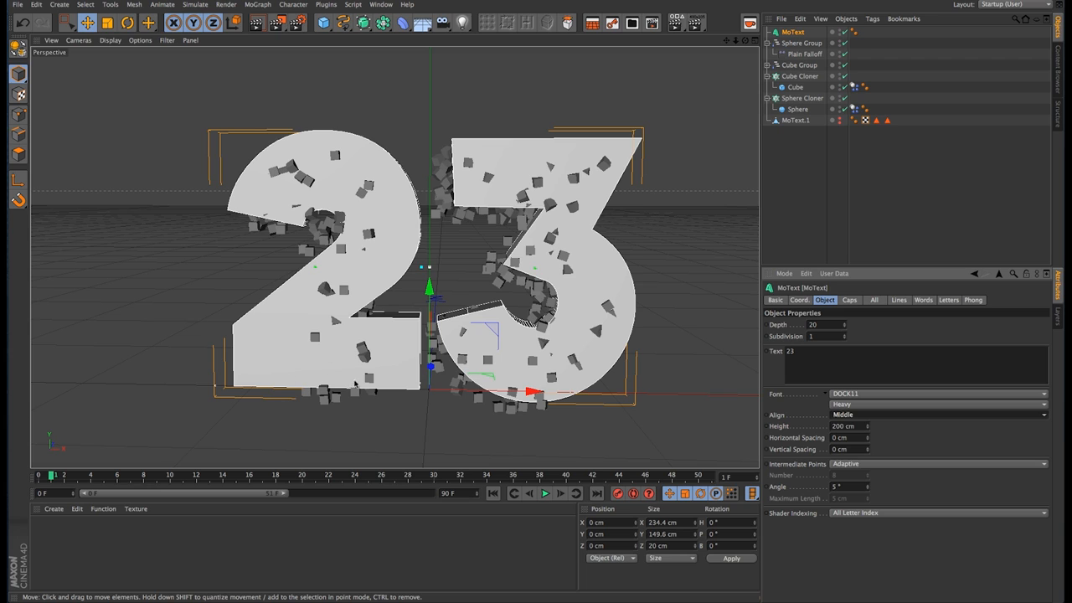
# Step: Make the 23 MoText editable and ungroup its nested nulls down to the separate 2 and 3 extrudes
pyautogui.press('c')
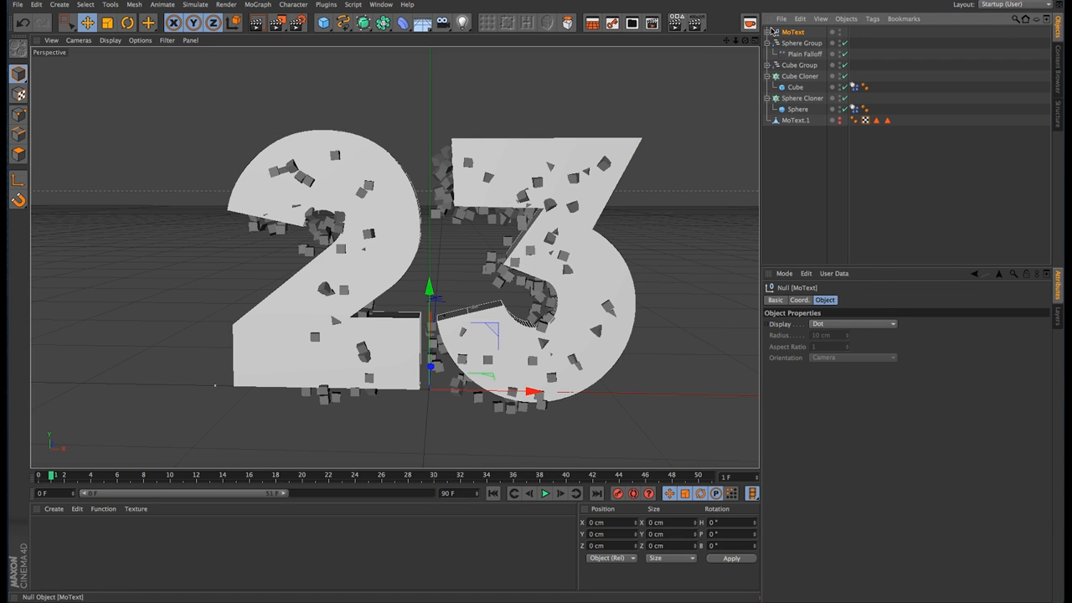
pyautogui.click(769, 31)
pyautogui.keyDown('shift'); pyautogui.click(785, 42); pyautogui.keyUp('shift')
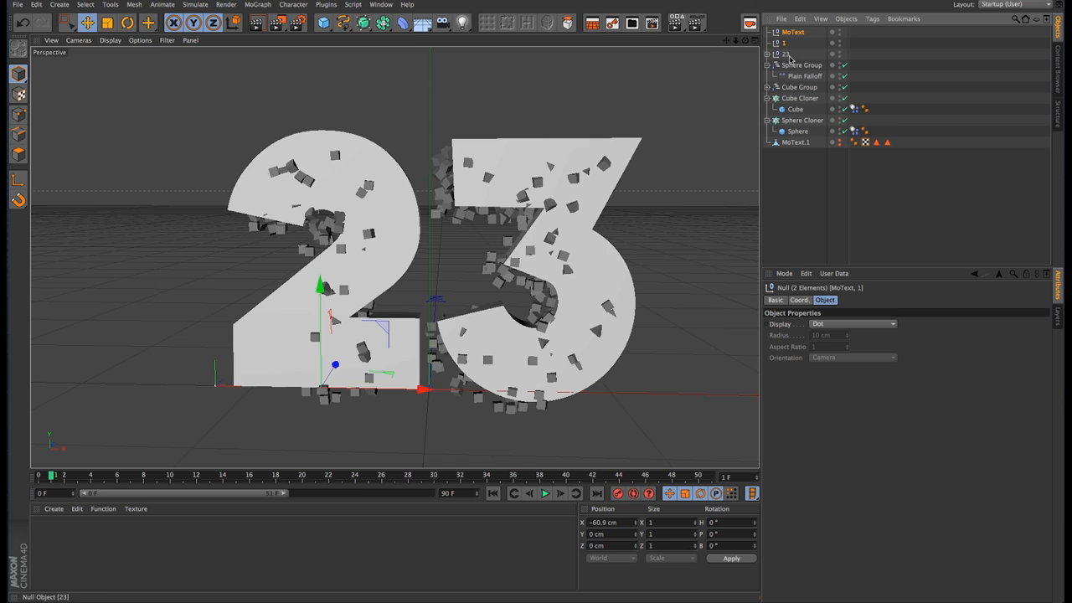
pyautogui.click(767, 53)
pyautogui.click(786, 65)
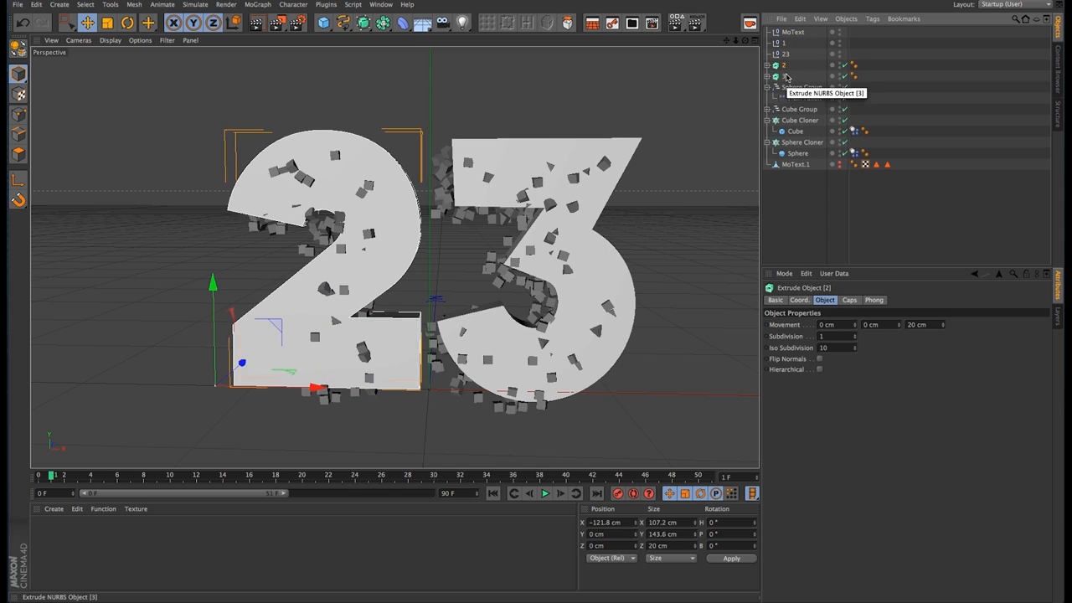
# Step: Make the 2 and 3 extrudes editable and ungroup them to release their caps
pyautogui.keyDown('shift'); pyautogui.click(786, 76); pyautogui.keyUp('shift')
pyautogui.press('b')
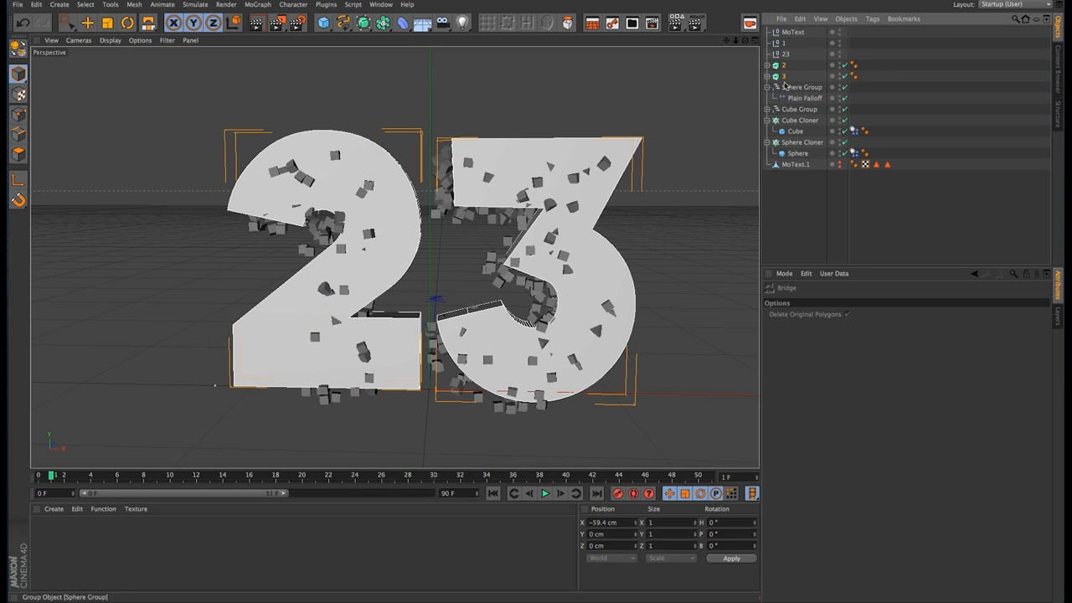
pyautogui.press('super+z')
pyautogui.press('c')
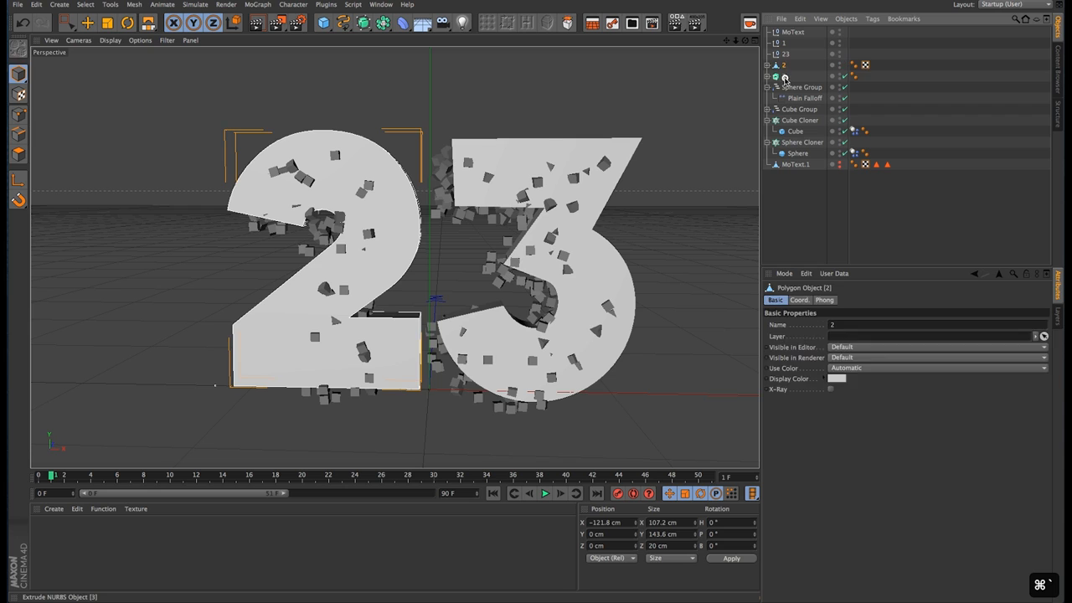
pyautogui.click(784, 77)
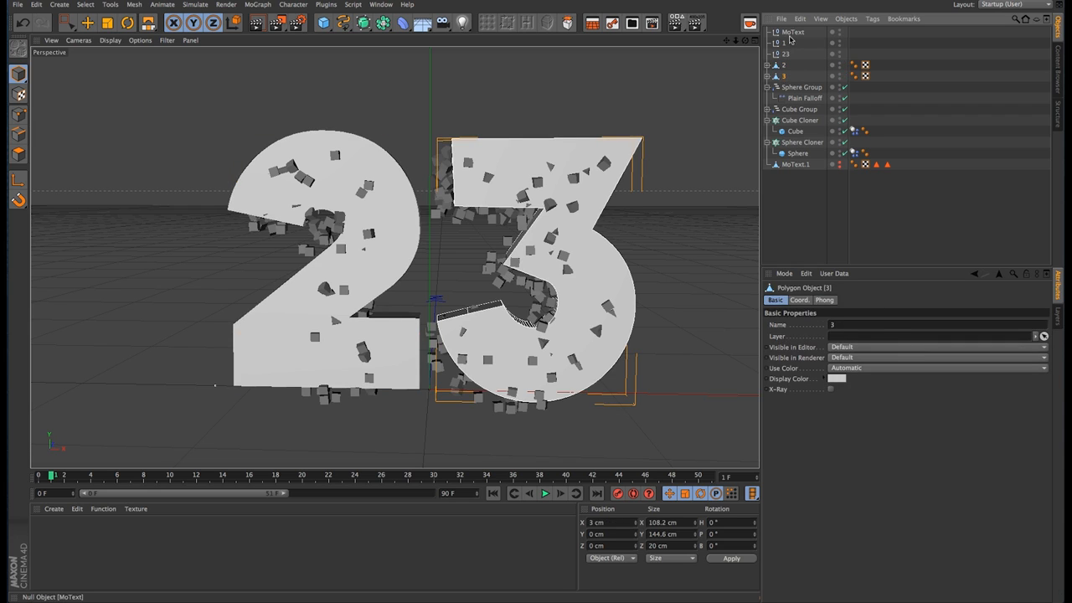
pyautogui.keyDown('shift'); pyautogui.click(791, 33); pyautogui.keyUp('shift')
pyautogui.hotkey('shift', 'g')
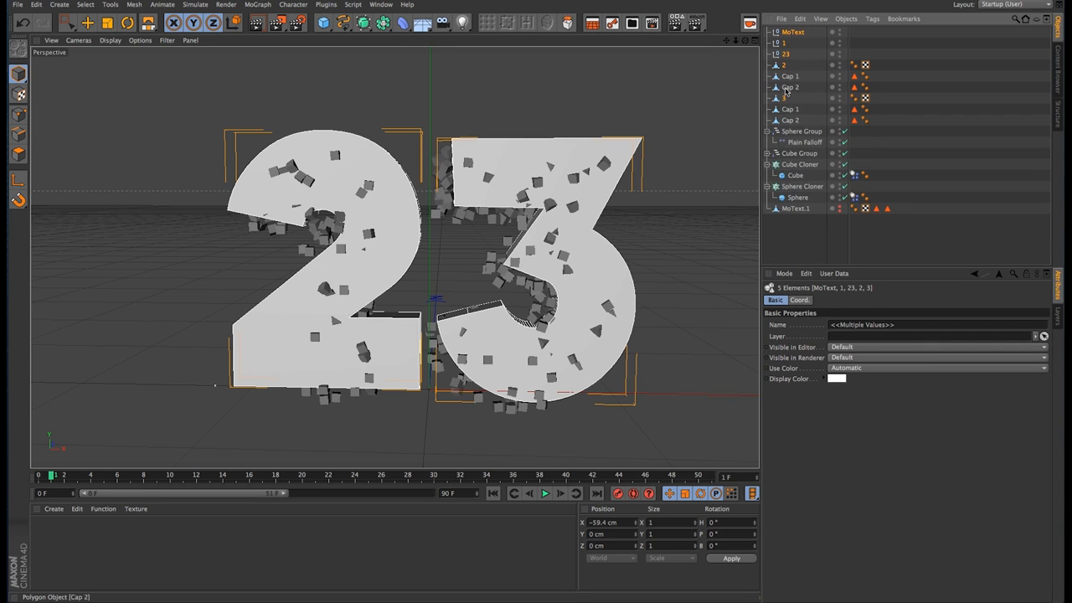
# Step: Merge all the 23 text's nulls, number meshes and caps into one object with Connect Objects + Delete
pyautogui.keyDown('shift'); pyautogui.click(790, 120); pyautogui.keyUp('shift')
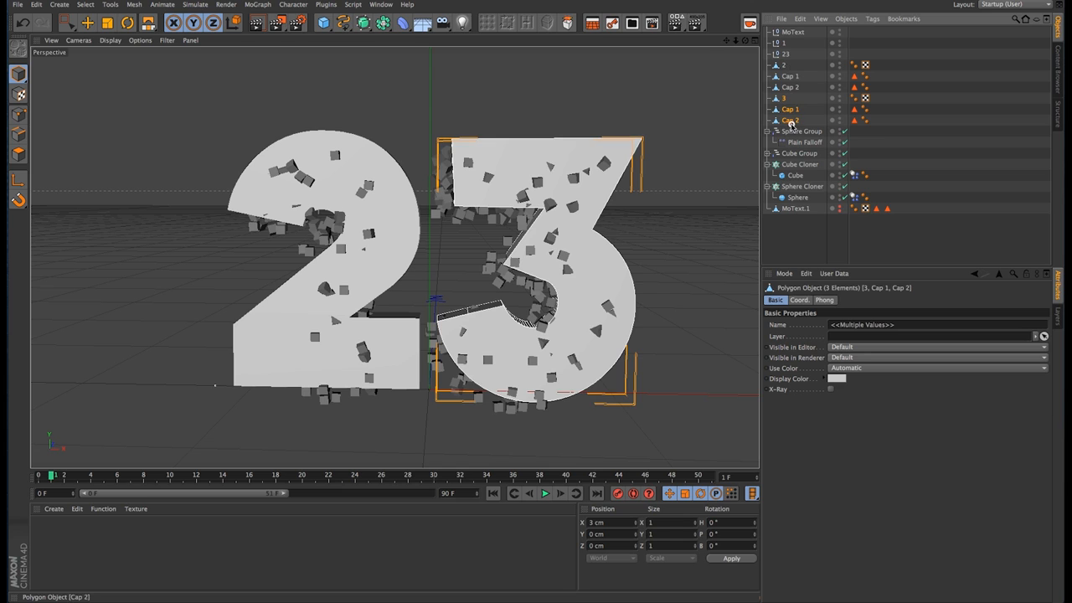
pyautogui.keyDown('shift'); pyautogui.click(794, 33); pyautogui.keyUp('shift')
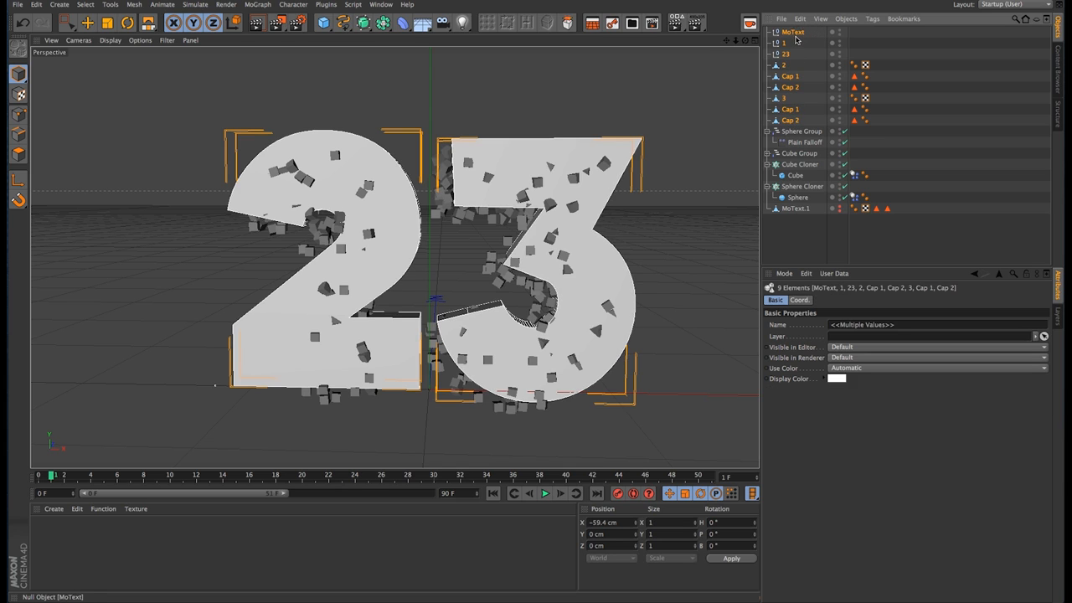
pyautogui.rightClick(814, 65)
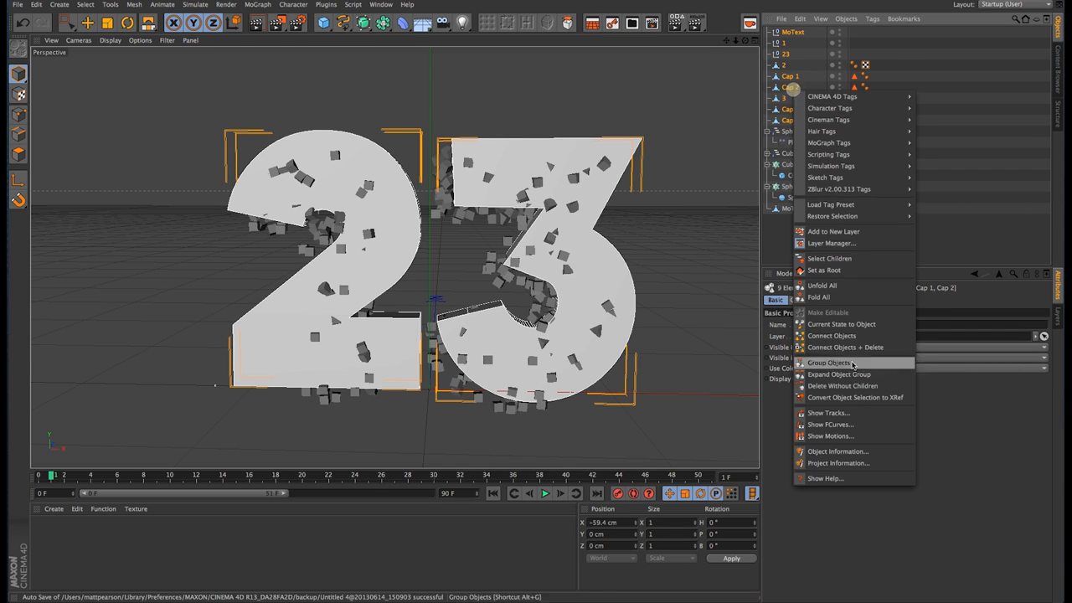
pyautogui.click(859, 347)
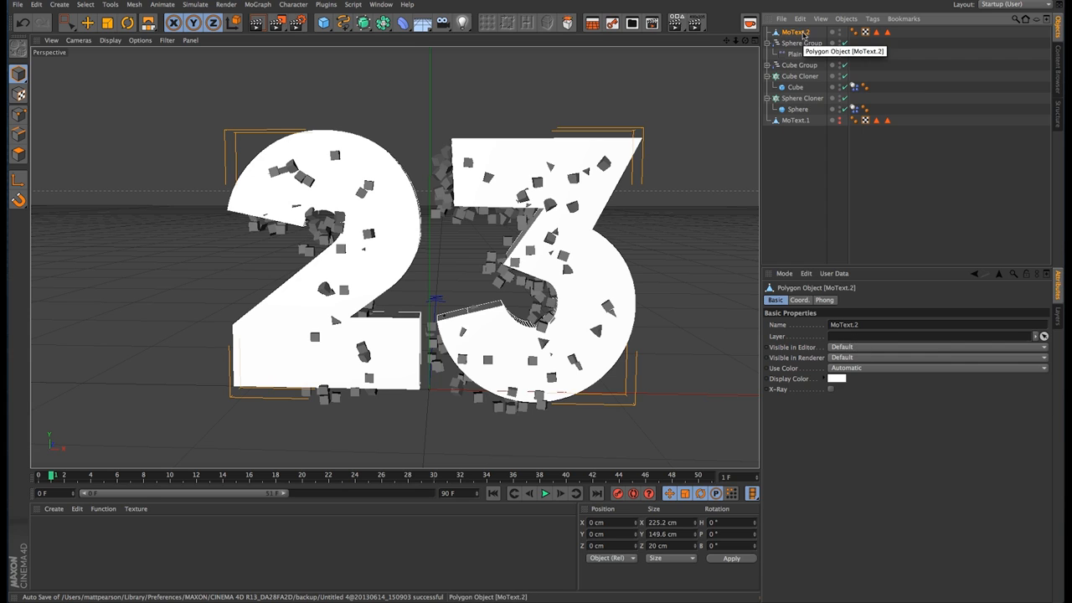
# Step: Hide the merged 23 object in both the editor and the renderer
pyautogui.click(840, 30)
pyautogui.click(839, 30)
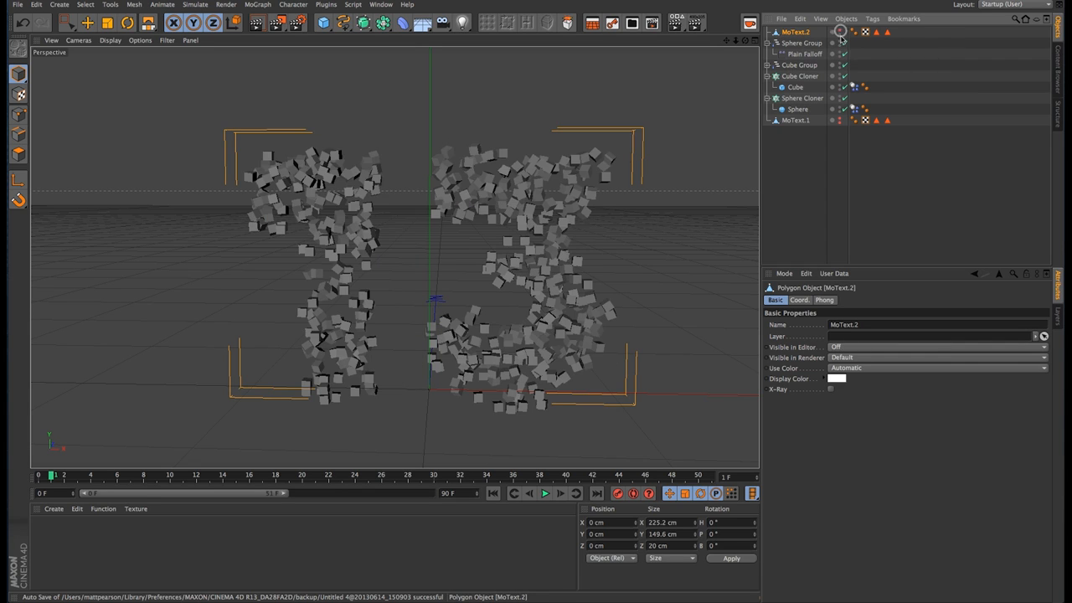
pyautogui.click(839, 34)
pyautogui.click(839, 35)
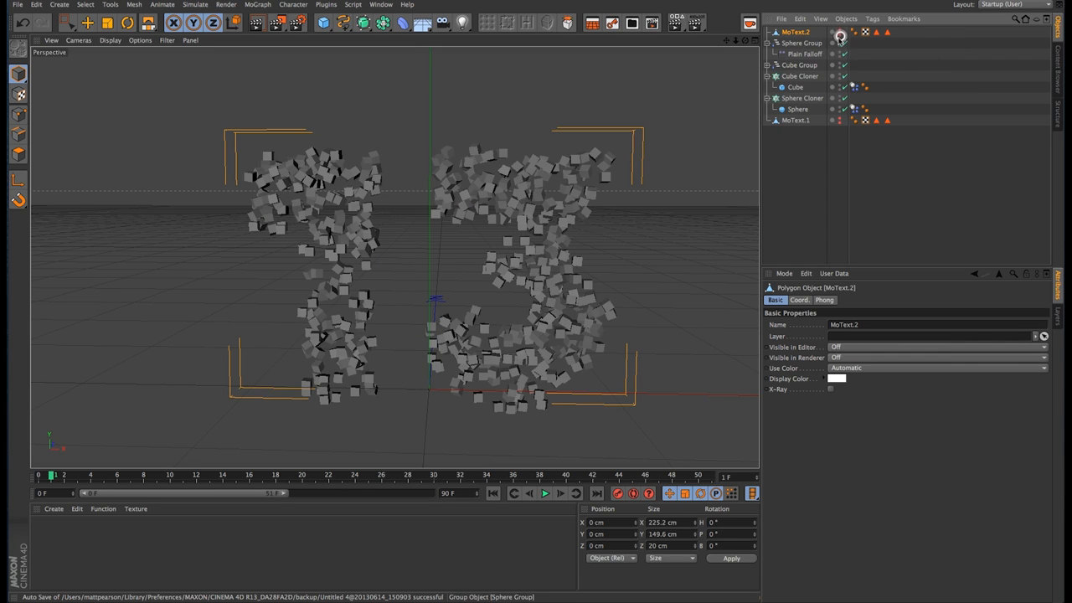
# Step: Assign MoText.2 as the Cube Cloner's source object and play the animation from frame 0
pyautogui.click(796, 76)
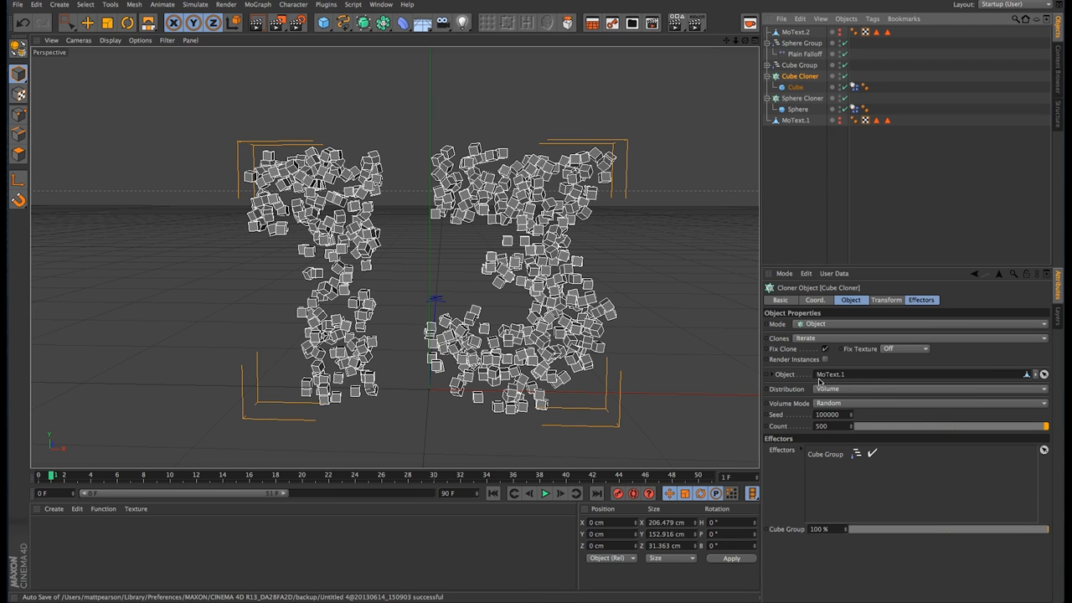
pyautogui.moveTo(803, 33); pyautogui.dragTo(863, 376)
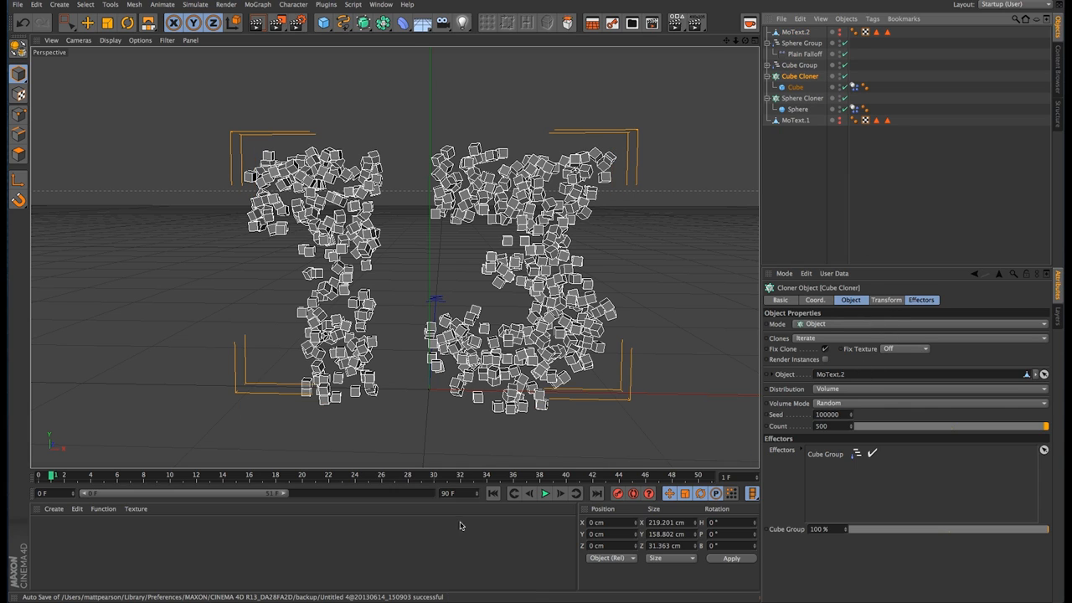
pyautogui.click(492, 493)
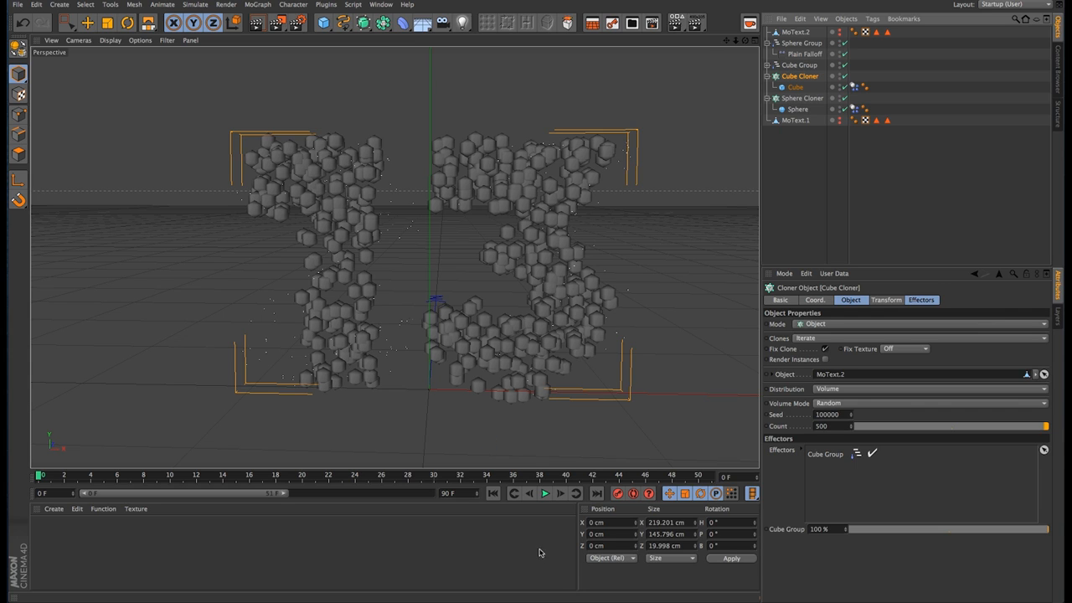
pyautogui.click(546, 493)
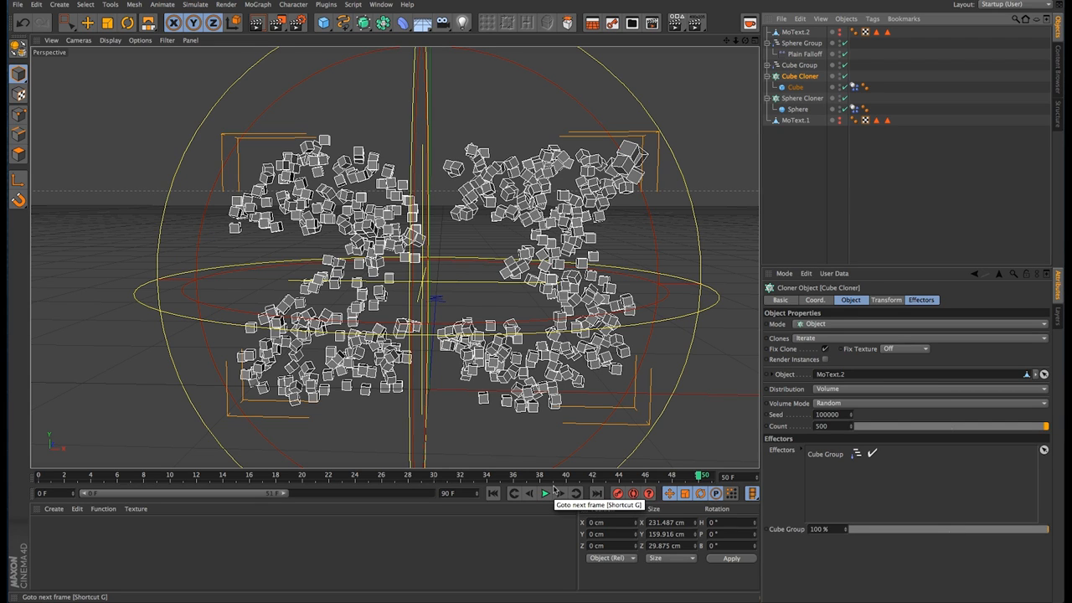
# Step: Switch to the Chrome browser and view the tutorial author's website, looking at its Incidentals download entry
pyautogui.moveTo(350, 593)
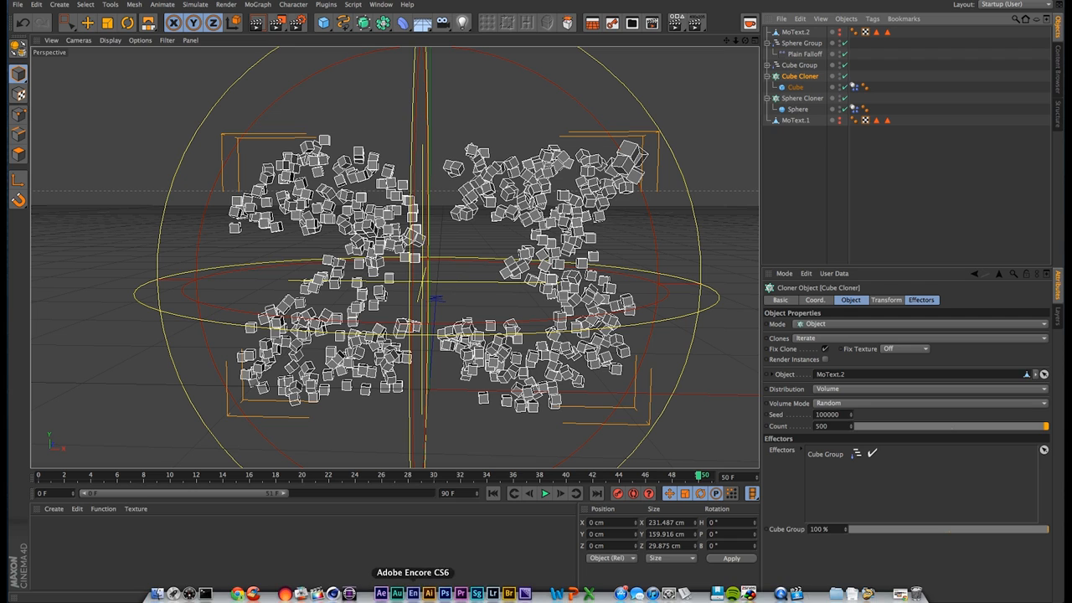
pyautogui.click(237, 593)
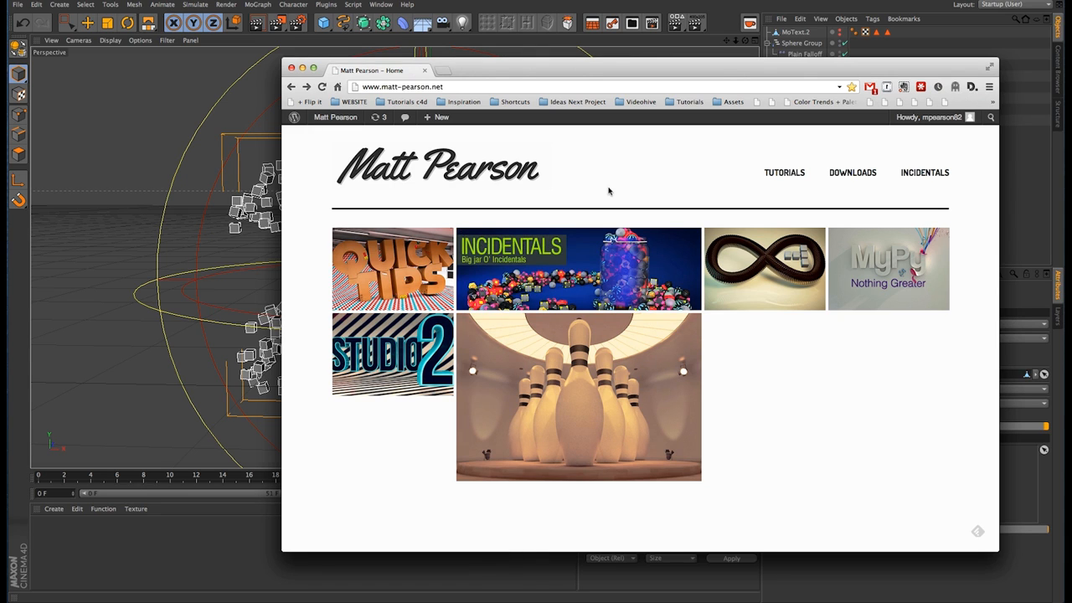
pyautogui.moveTo(635, 280)
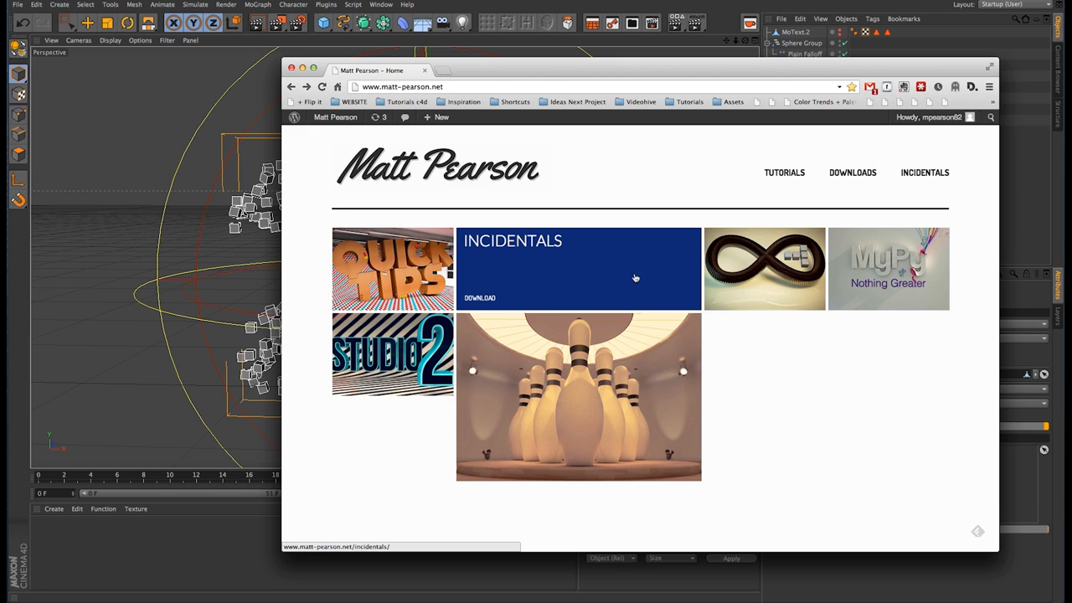